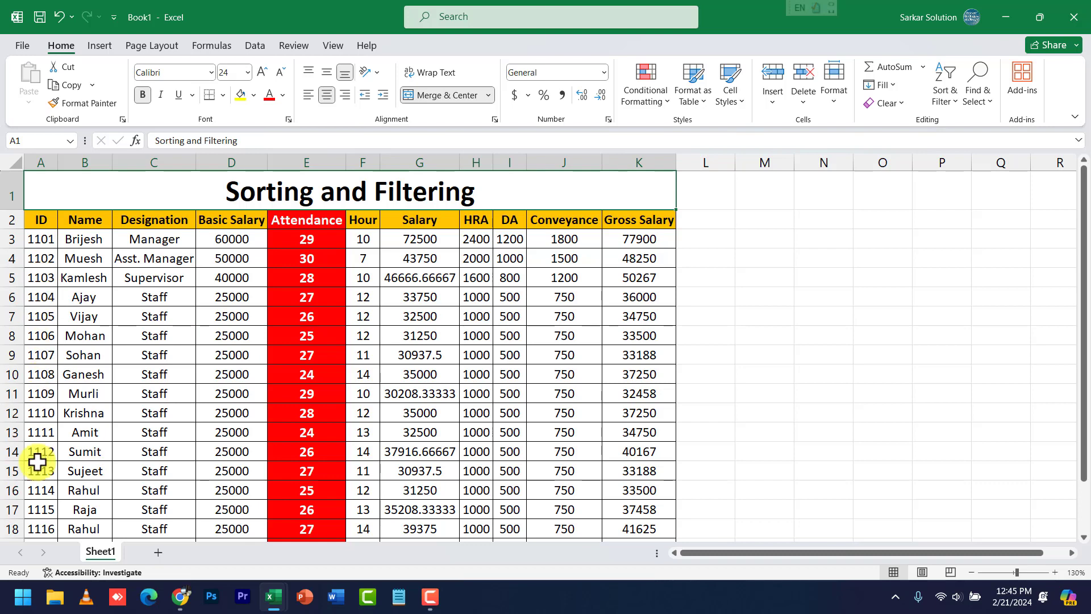
pyautogui.scroll(-3, 40, 460)
pyautogui.click(44, 417)
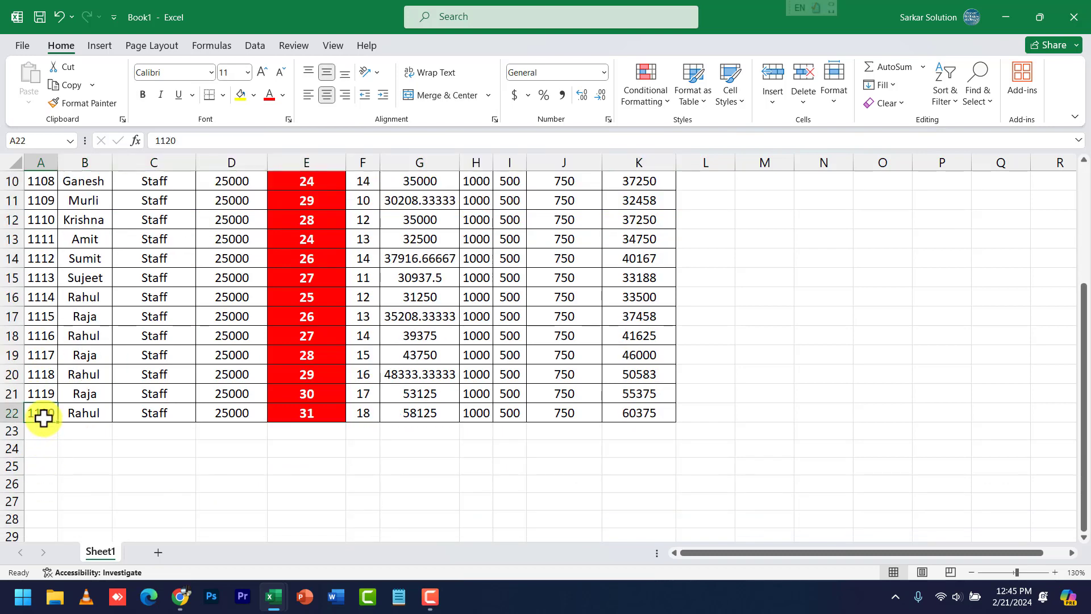
pyautogui.scroll(3, 44, 417)
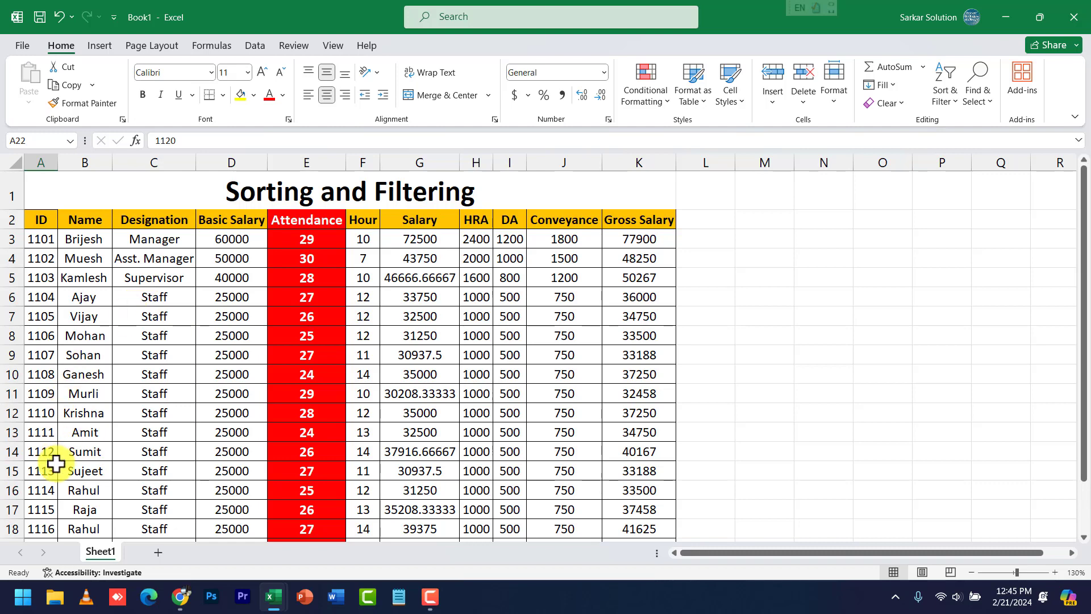
# - Correct the misspelled employee name in cell B4 by inserting the missing letter k
pyautogui.click(88, 239)
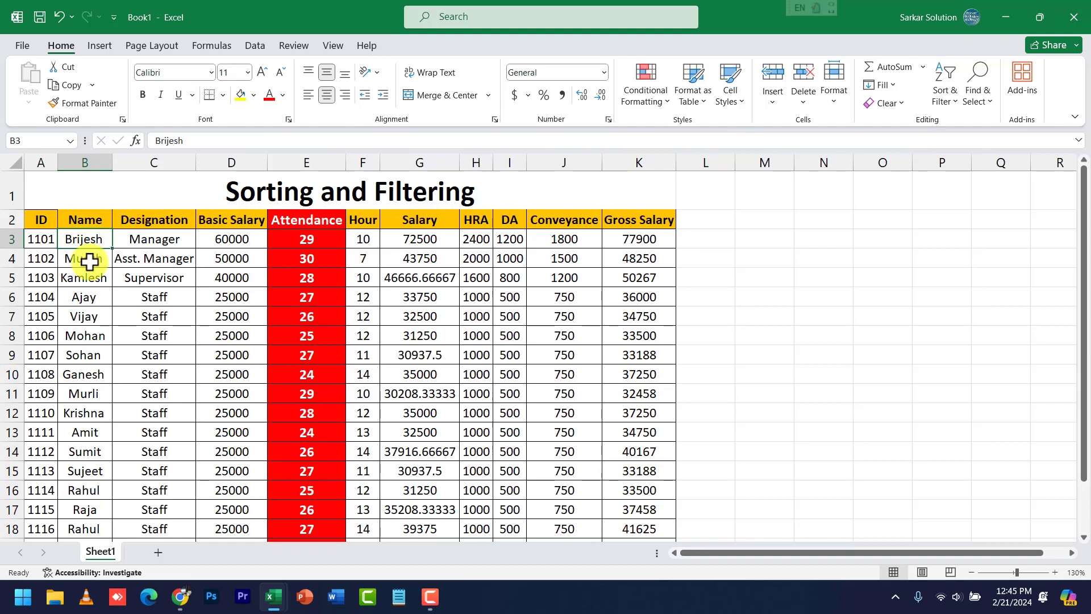
pyautogui.scroll(1, 88, 272)
pyautogui.doubleClick(94, 230)
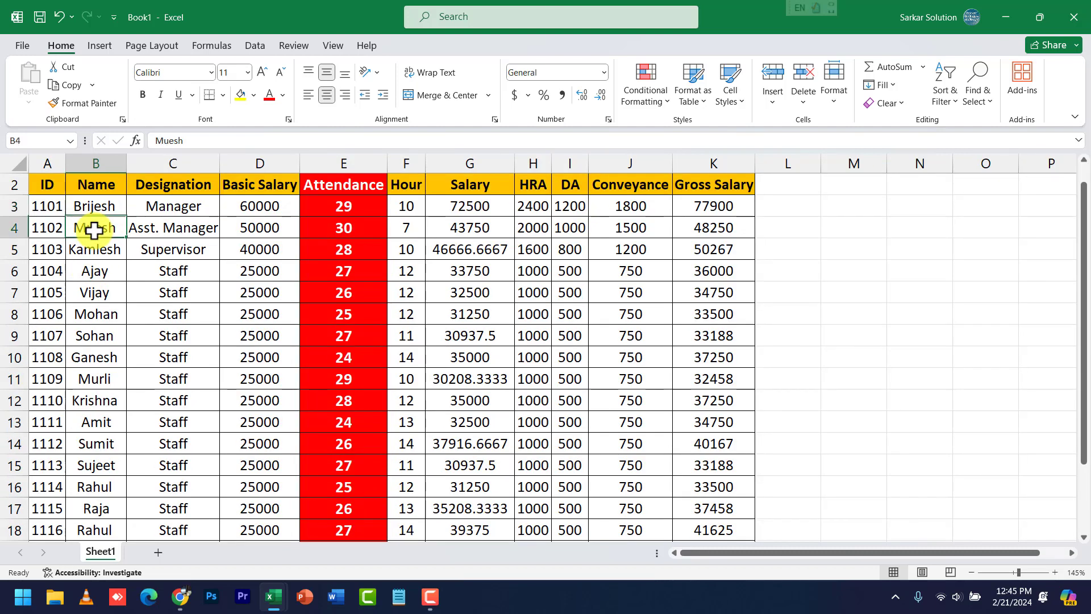
pyautogui.write('k')
pyautogui.press('Return')
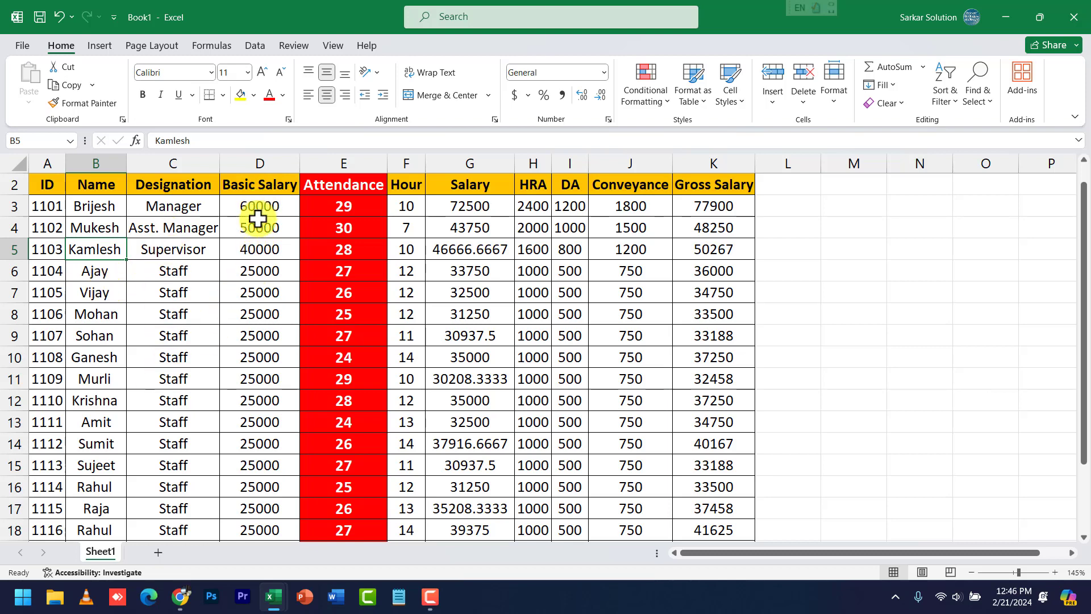
pyautogui.scroll(-3, 258, 399)
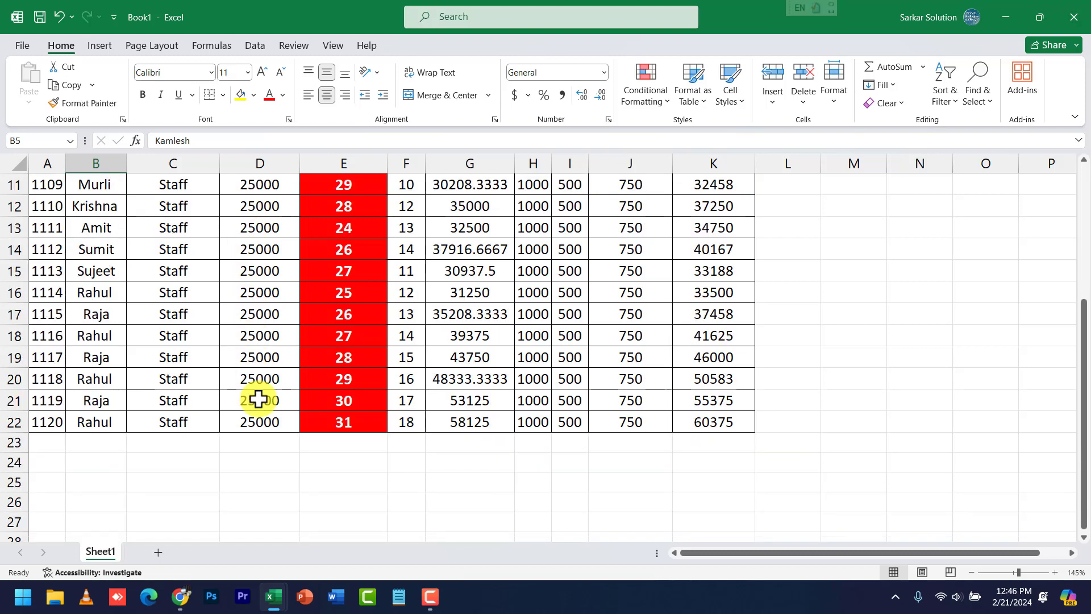
pyautogui.scroll(3, 259, 399)
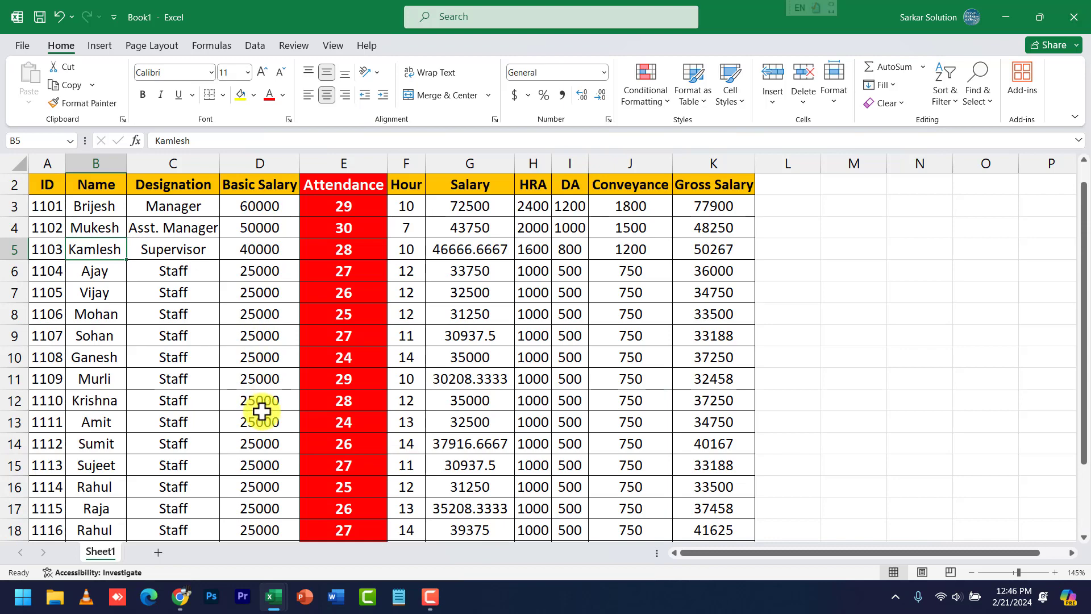
pyautogui.scroll(-1, 260, 409)
pyautogui.scroll(-1, 262, 410)
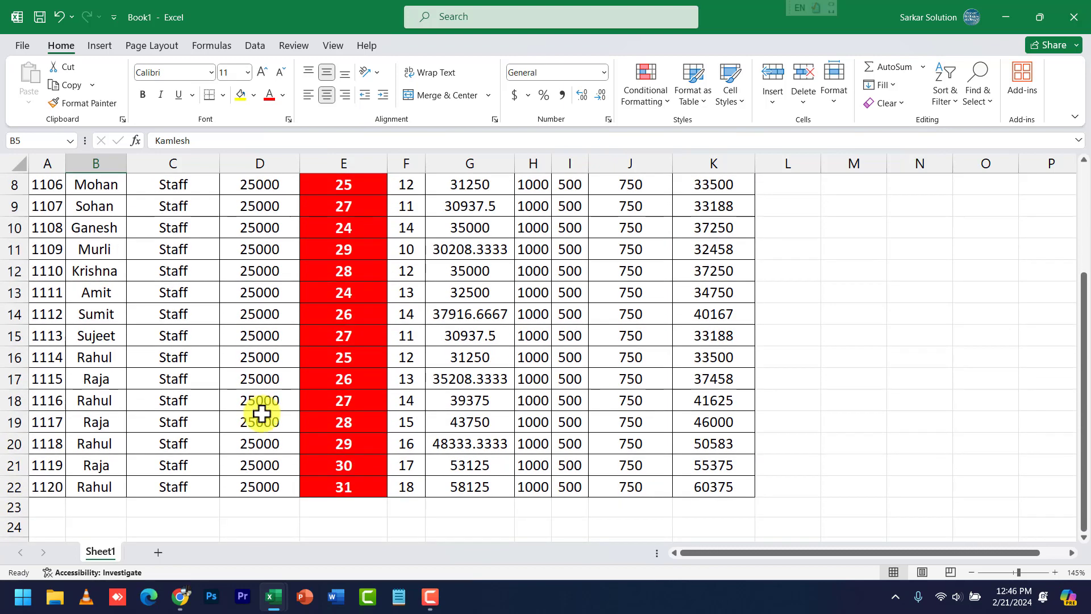
pyautogui.scroll(2, 266, 409)
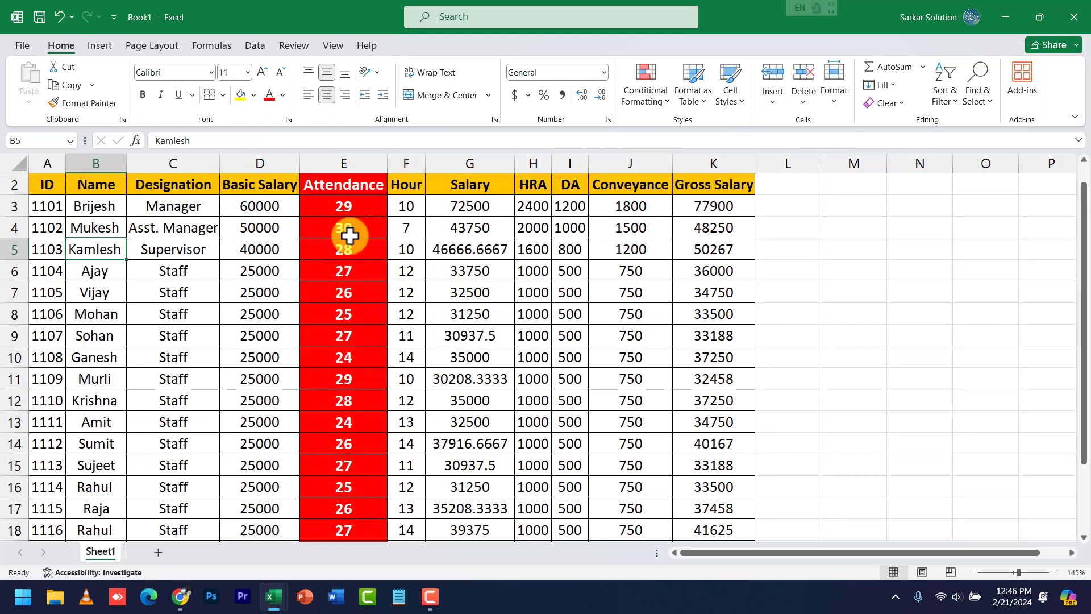
pyautogui.scroll(1, 149, 233)
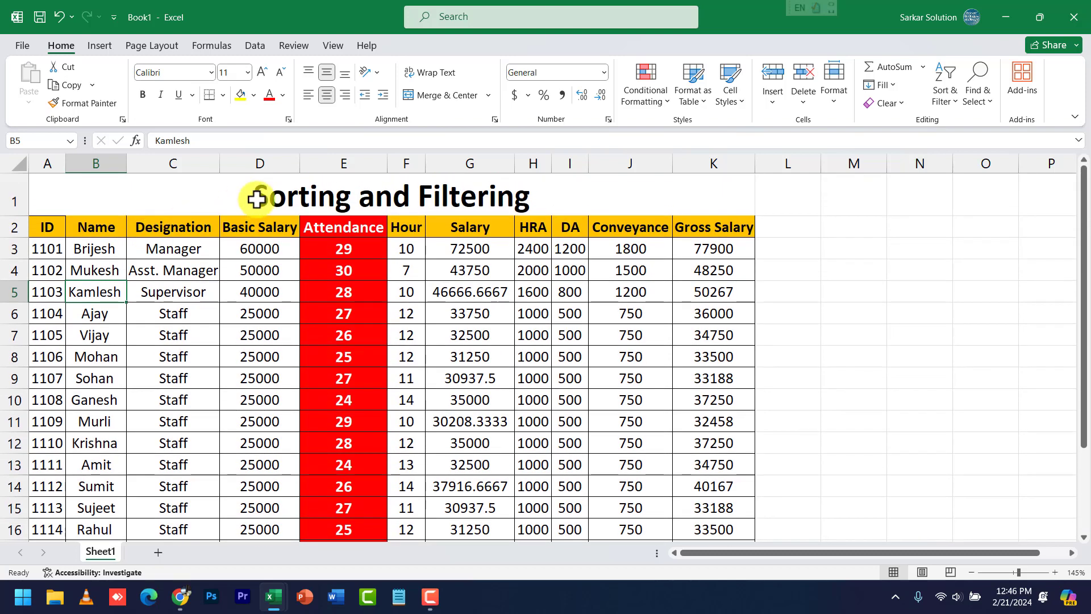
pyautogui.click(284, 196)
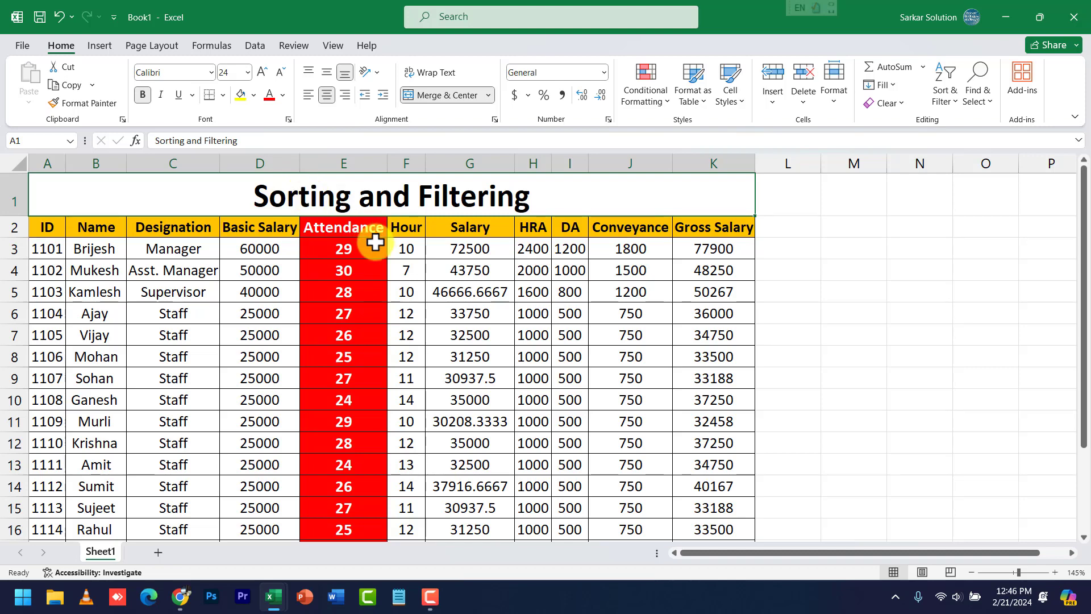
# - Select the whole employee table including its header row, range A2:K22
pyautogui.moveTo(46, 225); pyautogui.dragTo(703, 530)
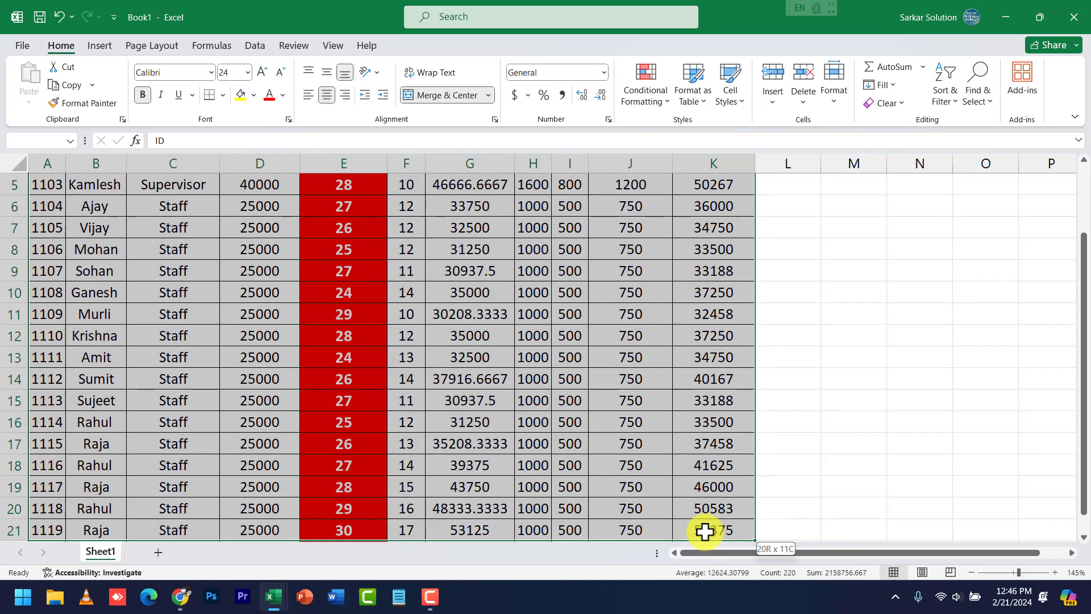
pyautogui.scroll(-3, 487, 370)
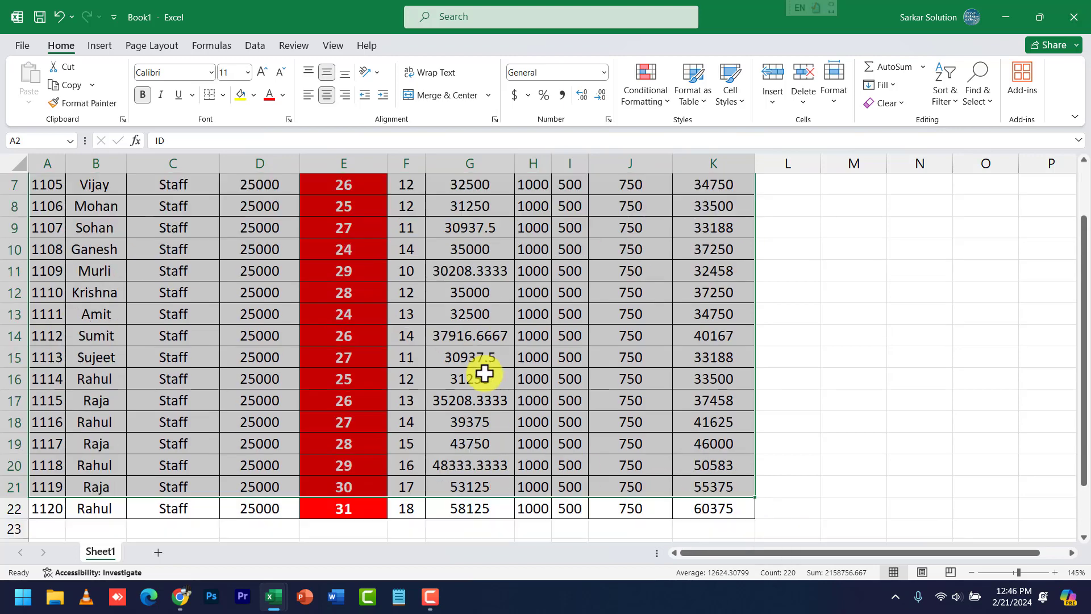
pyautogui.keyDown('shift'); pyautogui.click(697, 376); pyautogui.keyUp('shift')
pyautogui.scroll(4, 689, 365)
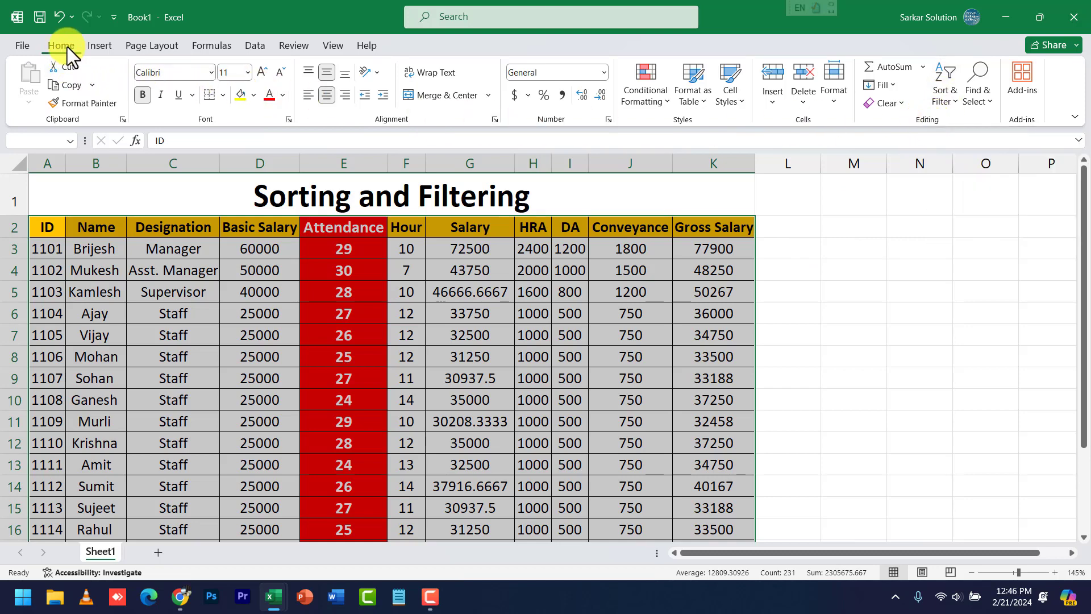
# - Sort the selected table by ID from largest to smallest, and back from smallest to largest
pyautogui.click(942, 97)
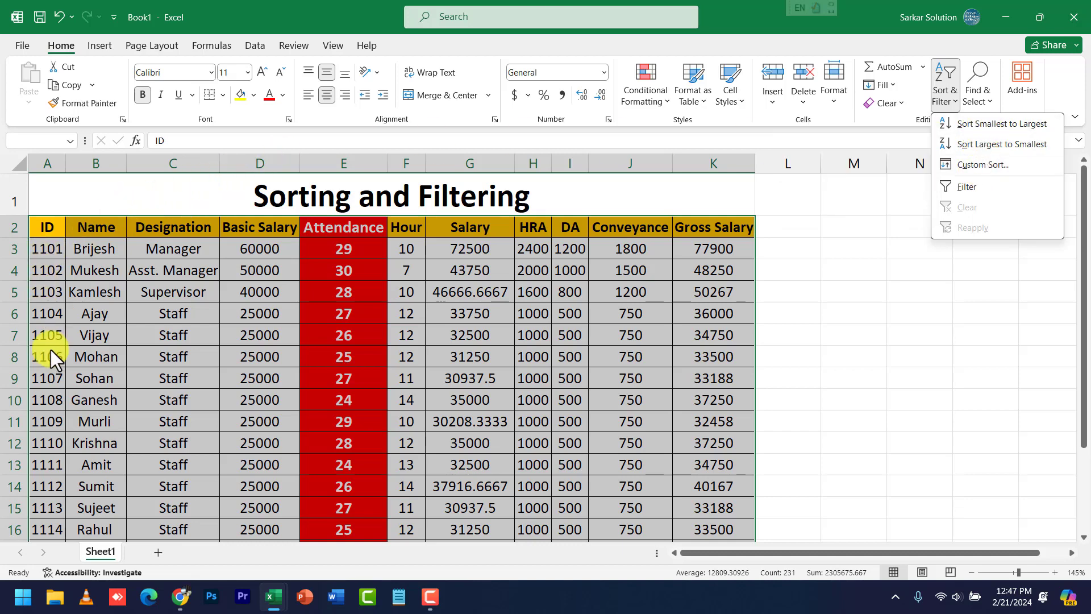
pyautogui.click(987, 148)
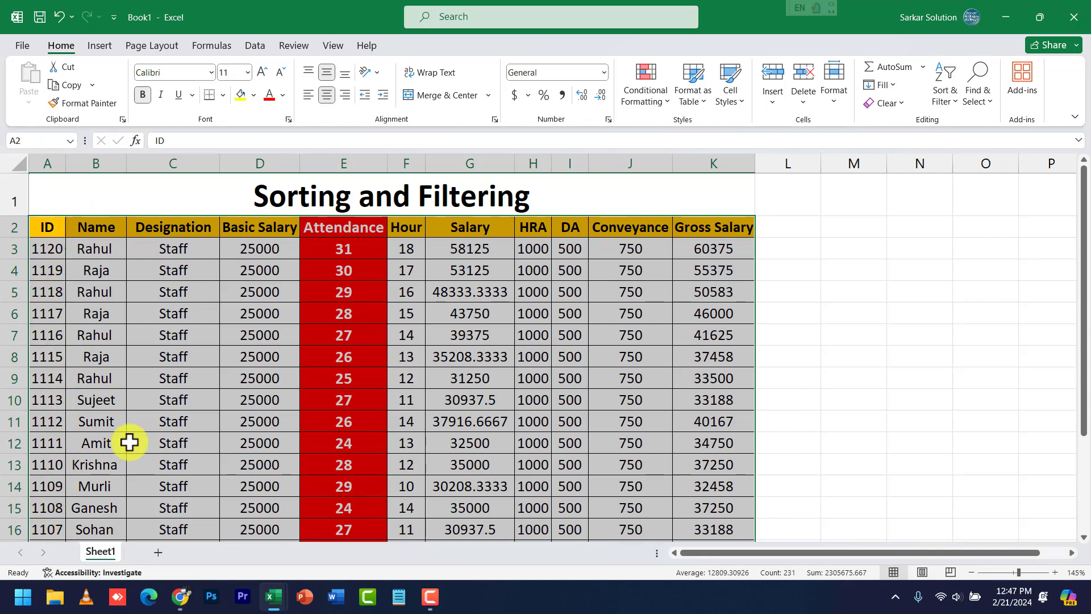
pyautogui.click(945, 99)
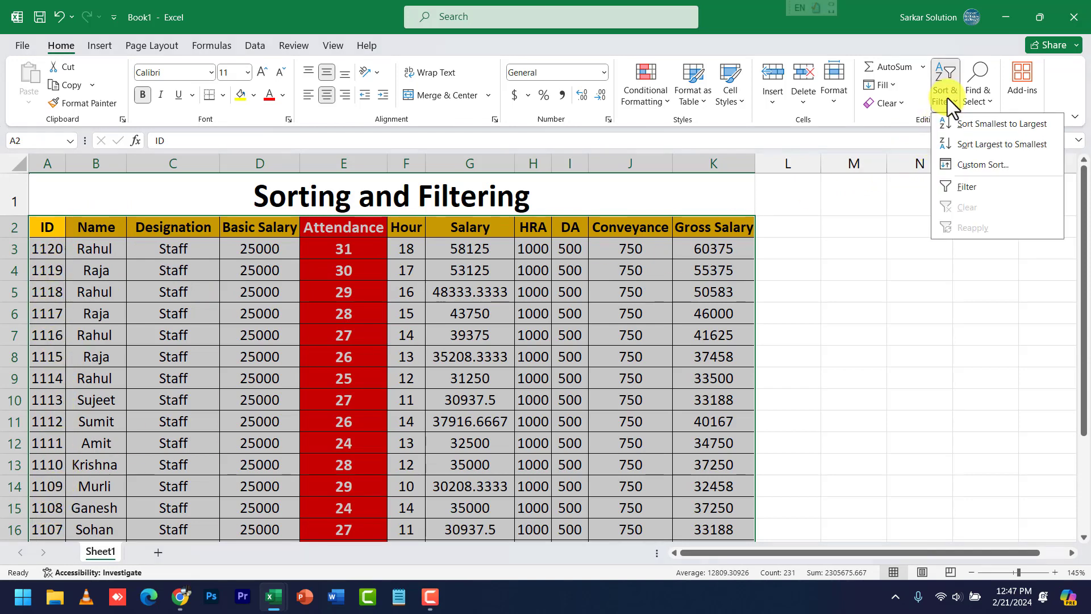
pyautogui.click(982, 123)
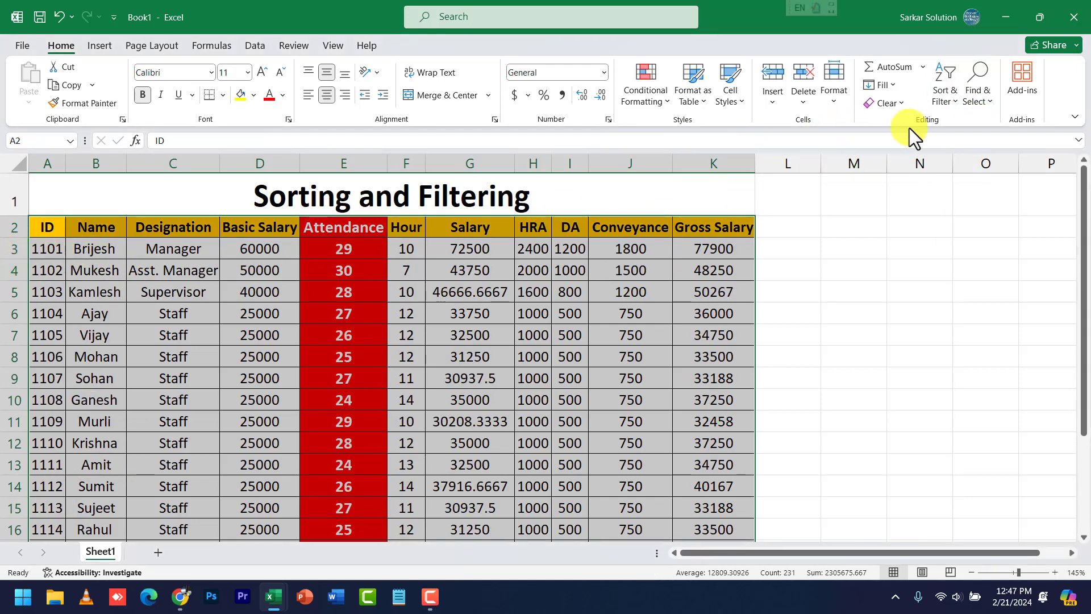
# - Open the Custom Sort settings for the selected table and move the dialog over the middle of the sheet
pyautogui.click(945, 95)
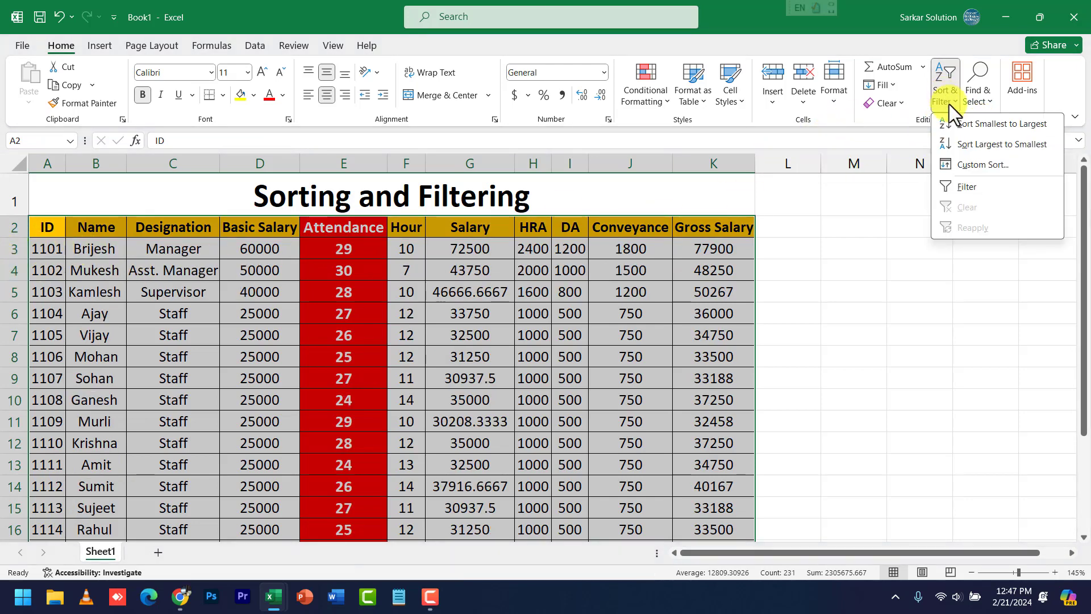
pyautogui.click(967, 169)
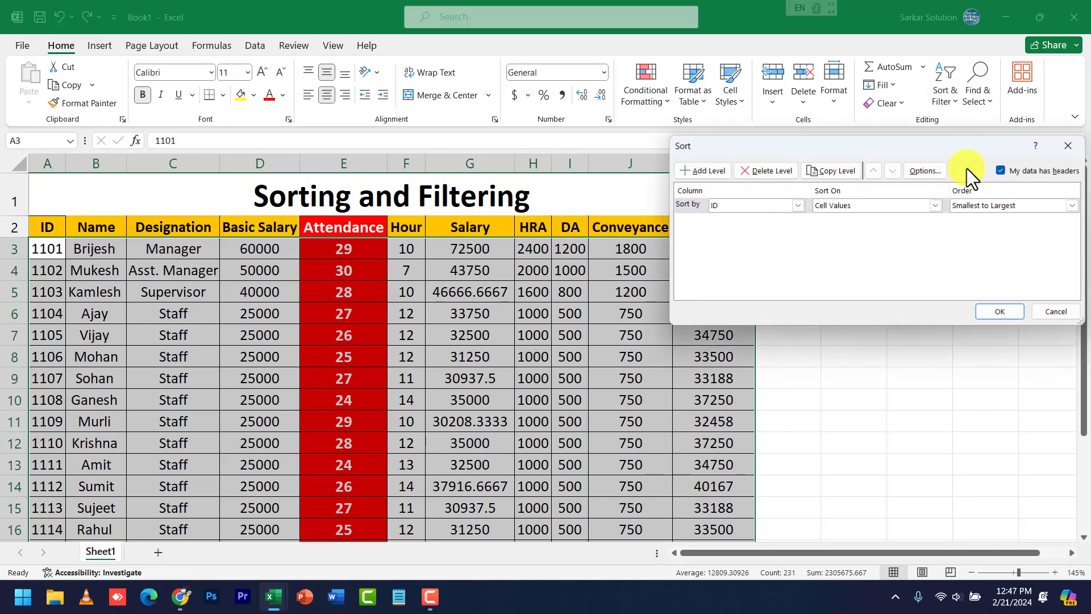
pyautogui.moveTo(849, 145); pyautogui.dragTo(590, 271)
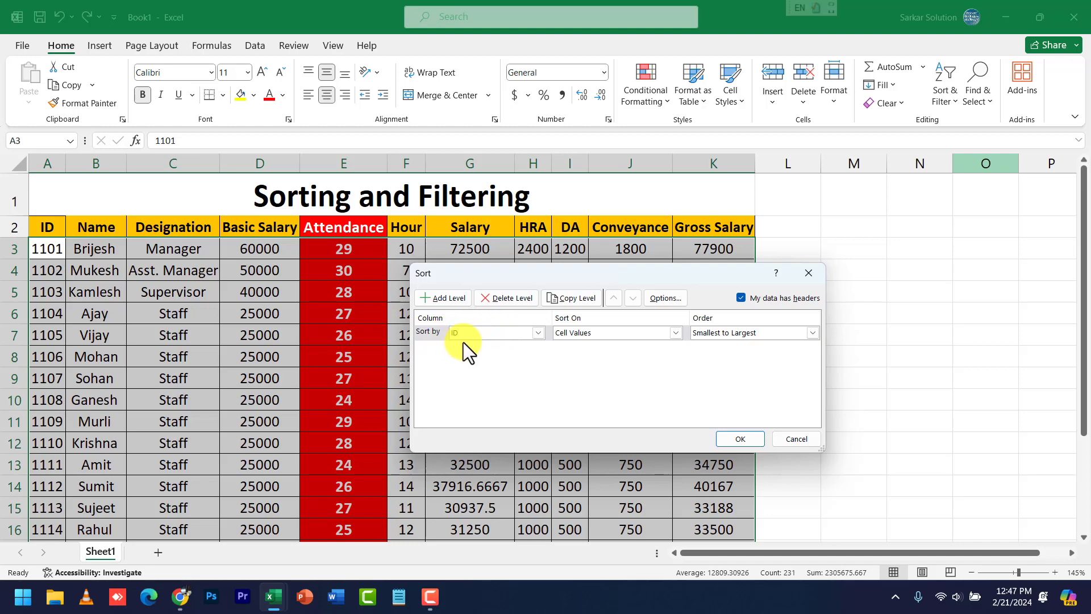
# - Compare the available sort columns with the data-has-headers option on and off, leaving the option enabled
pyautogui.click(538, 333)
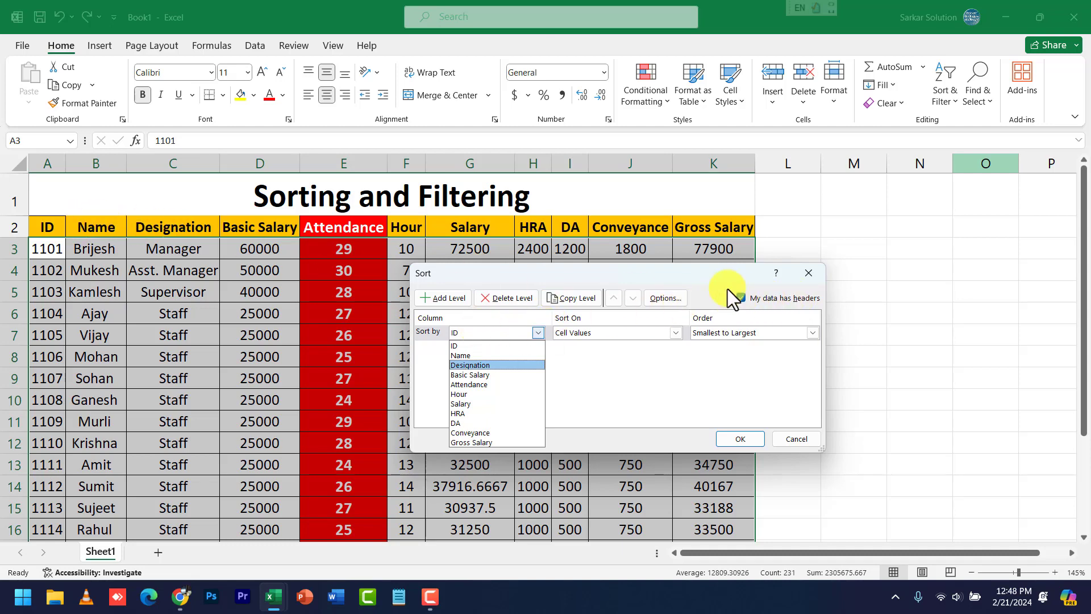
pyautogui.click(755, 299)
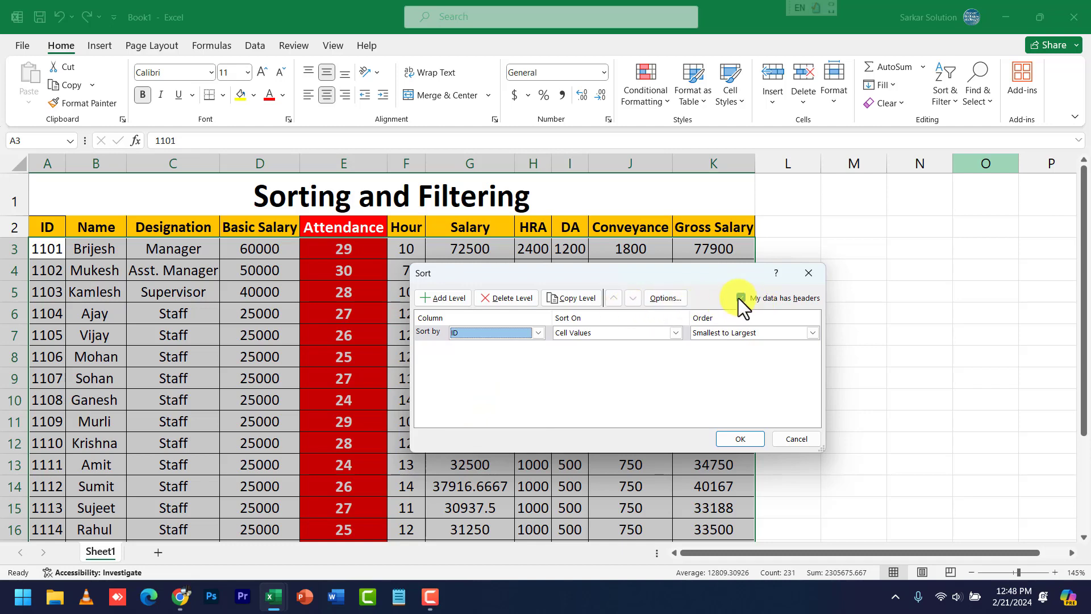
pyautogui.click(738, 298)
pyautogui.click(536, 333)
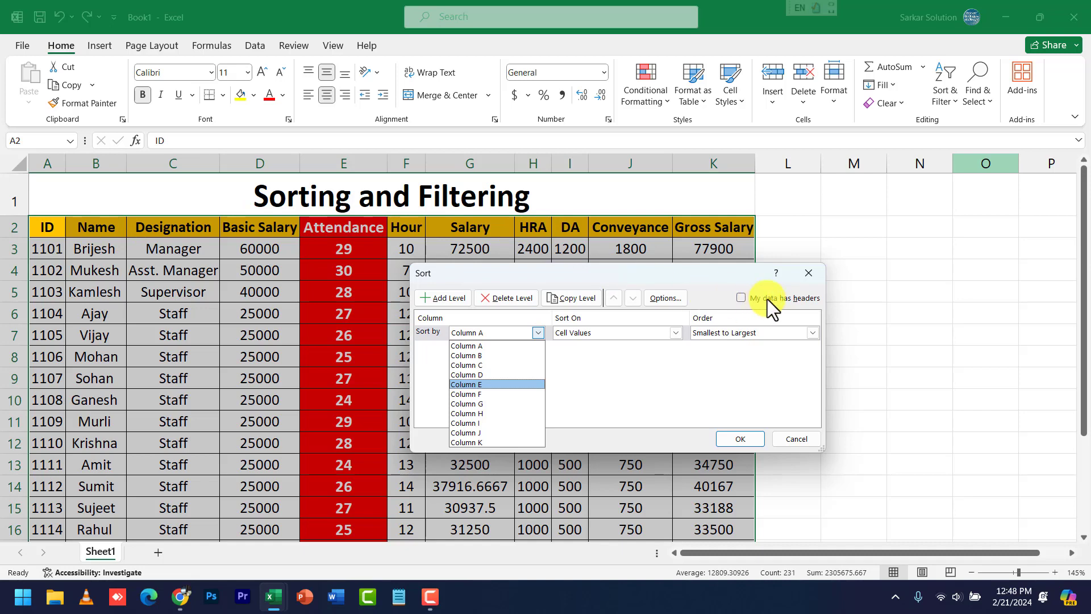
pyautogui.click(741, 299)
pyautogui.click(742, 299)
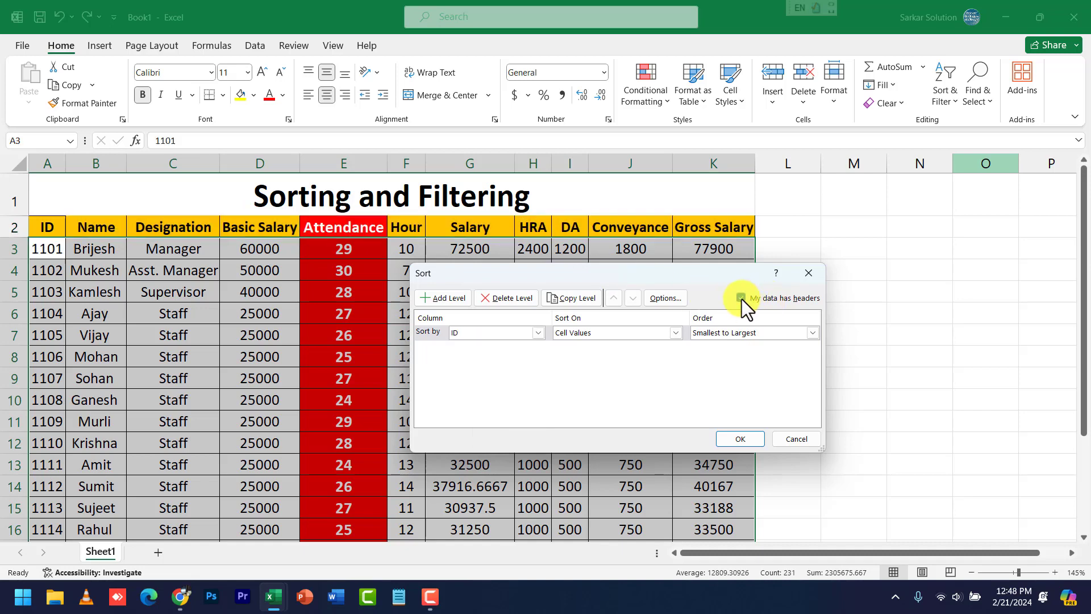
# - Sort the table by the Name column on cell values in A to Z order and check the rows
pyautogui.click(543, 330)
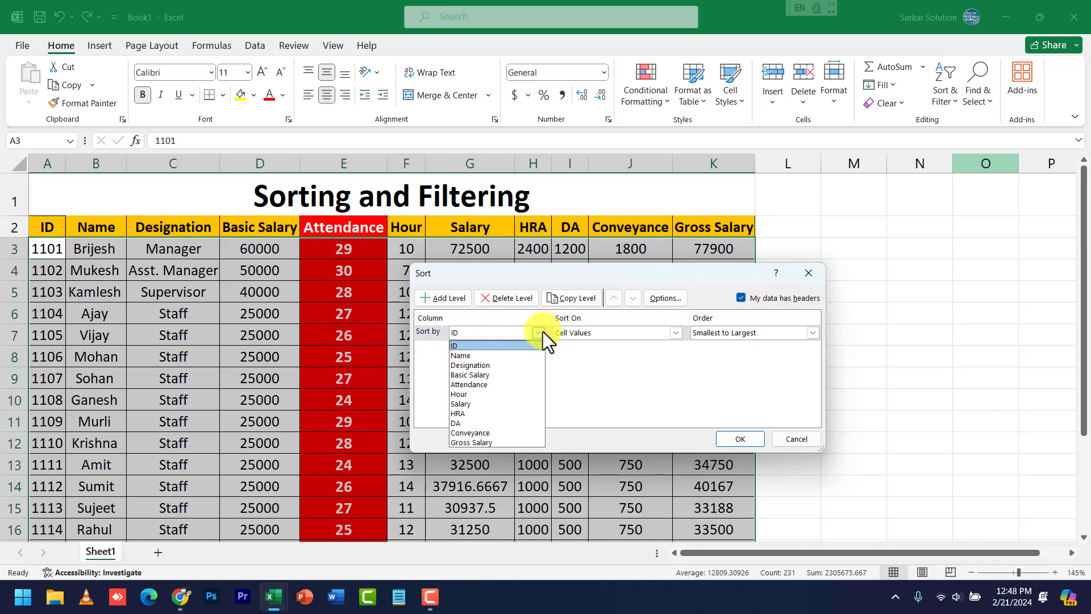
pyautogui.click(465, 355)
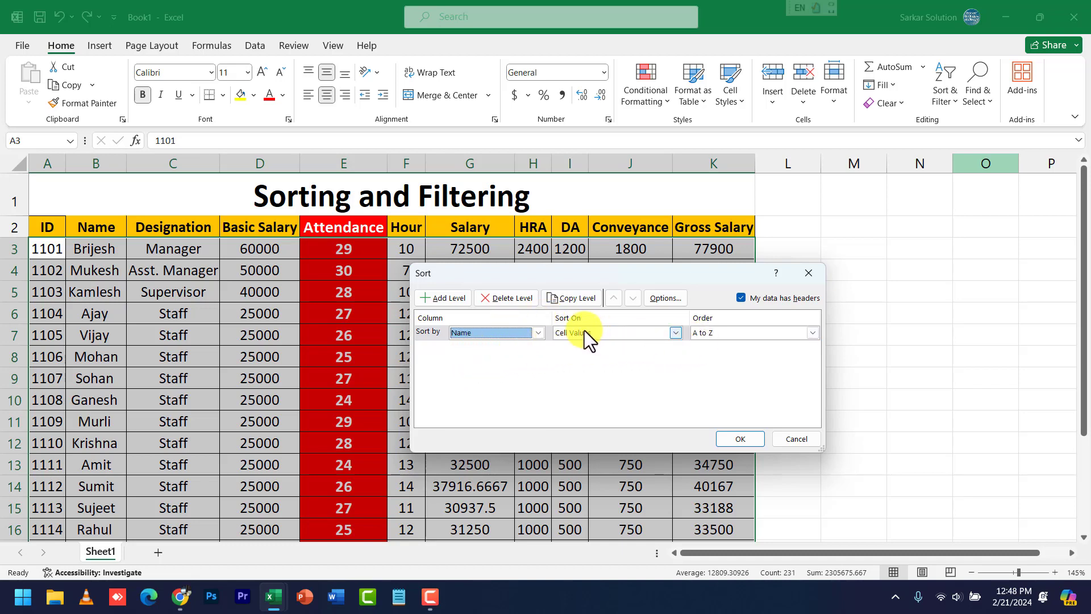
pyautogui.click(811, 334)
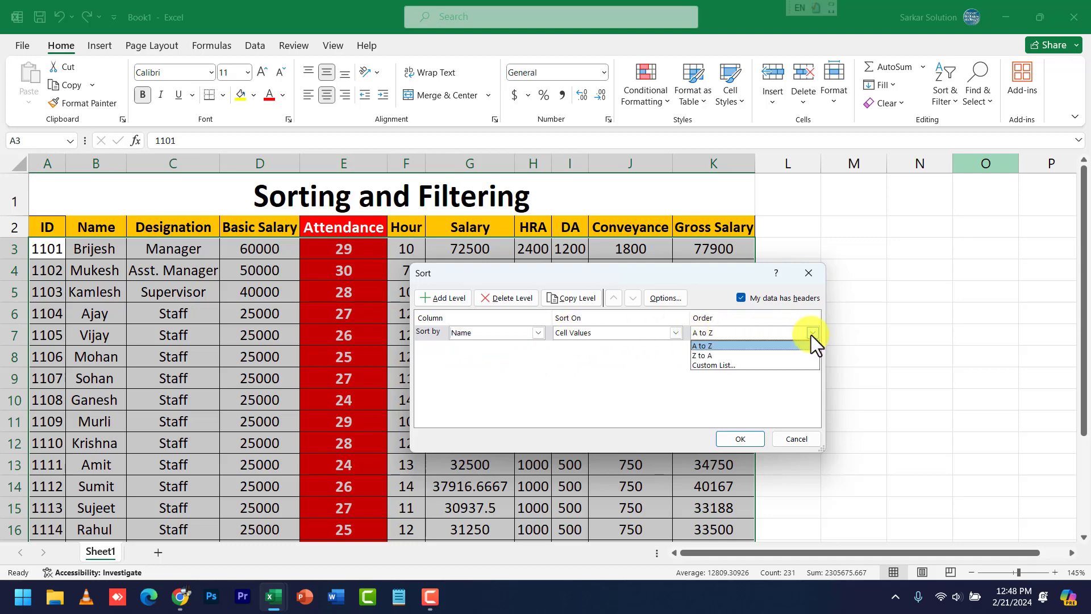
pyautogui.click(700, 346)
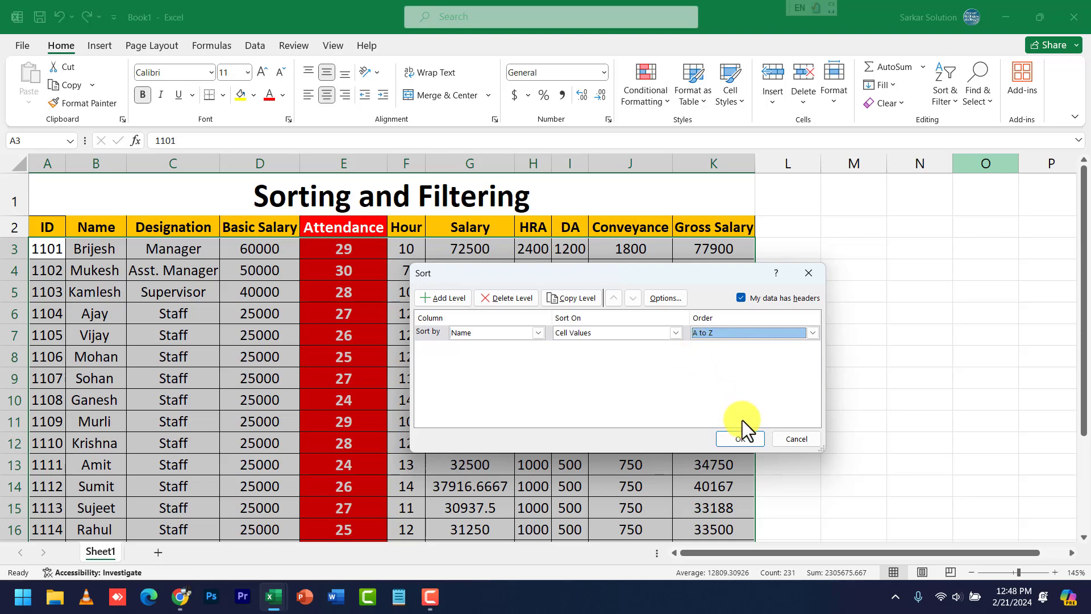
pyautogui.click(743, 439)
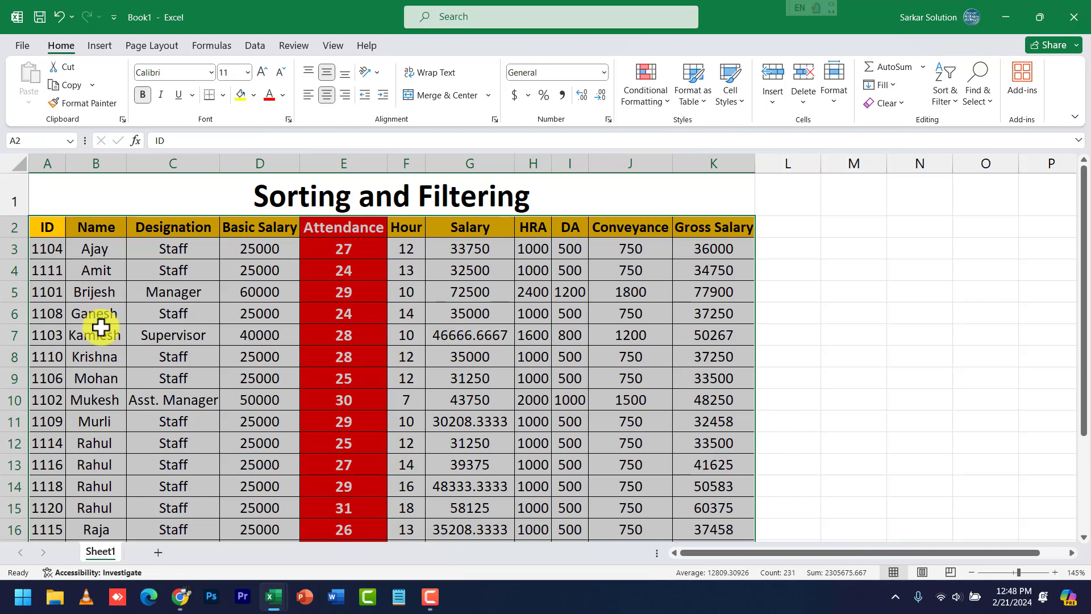
pyautogui.scroll(-3, 94, 410)
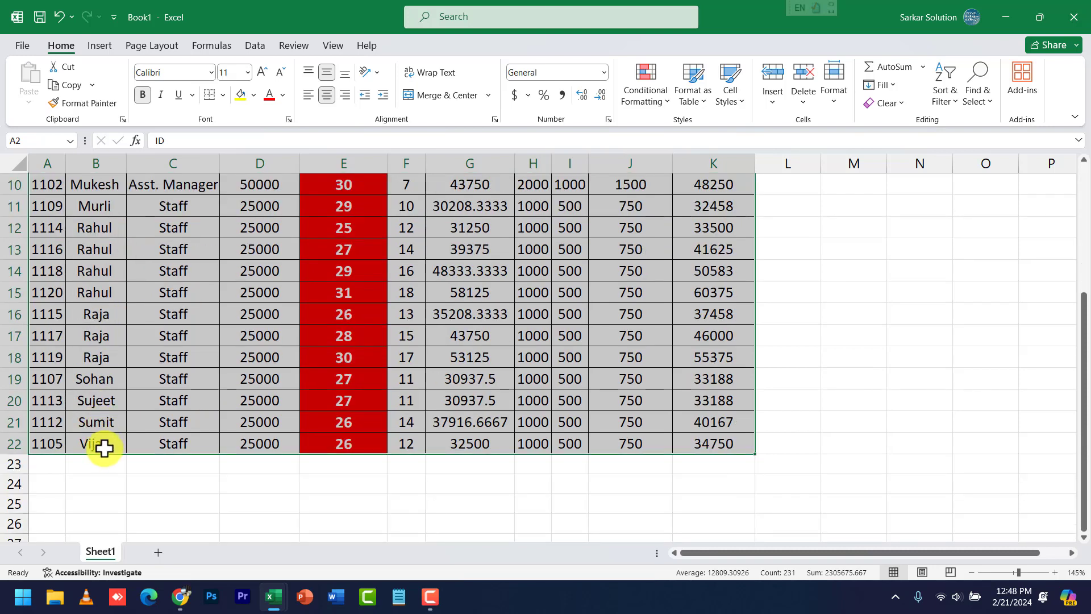
pyautogui.scroll(3, 105, 446)
# - Re-sort the table by the Name column in Z to A order using Custom Sort
pyautogui.click(950, 95)
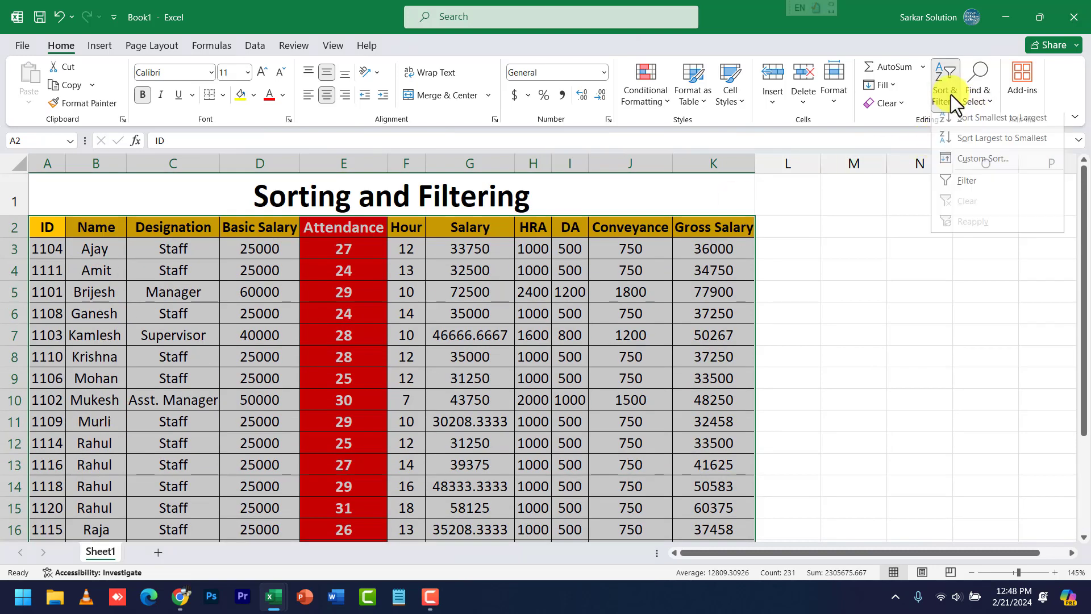
pyautogui.click(968, 163)
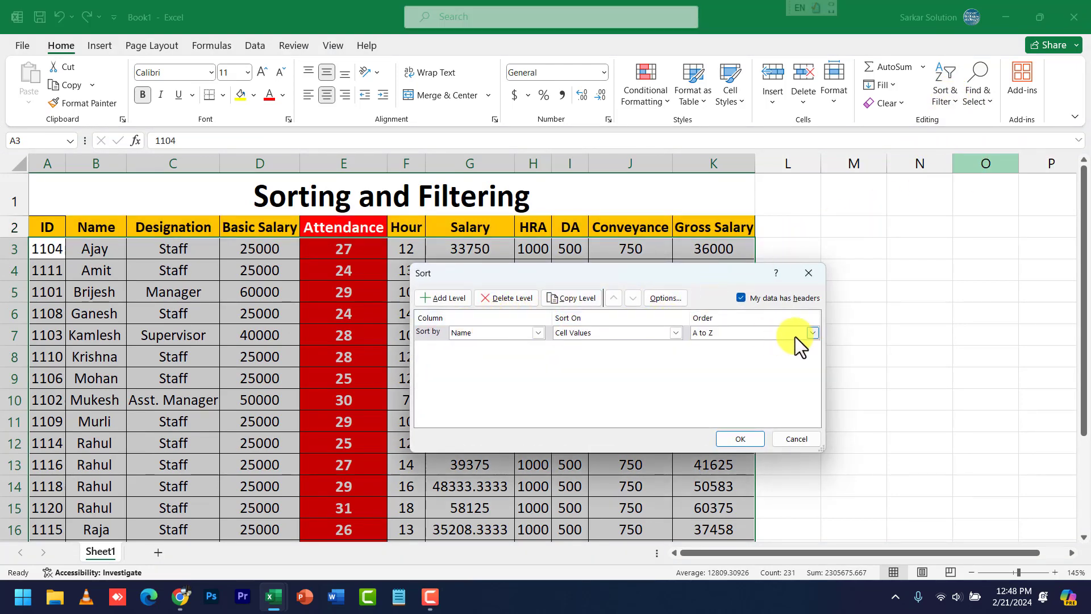
pyautogui.click(811, 334)
pyautogui.click(723, 353)
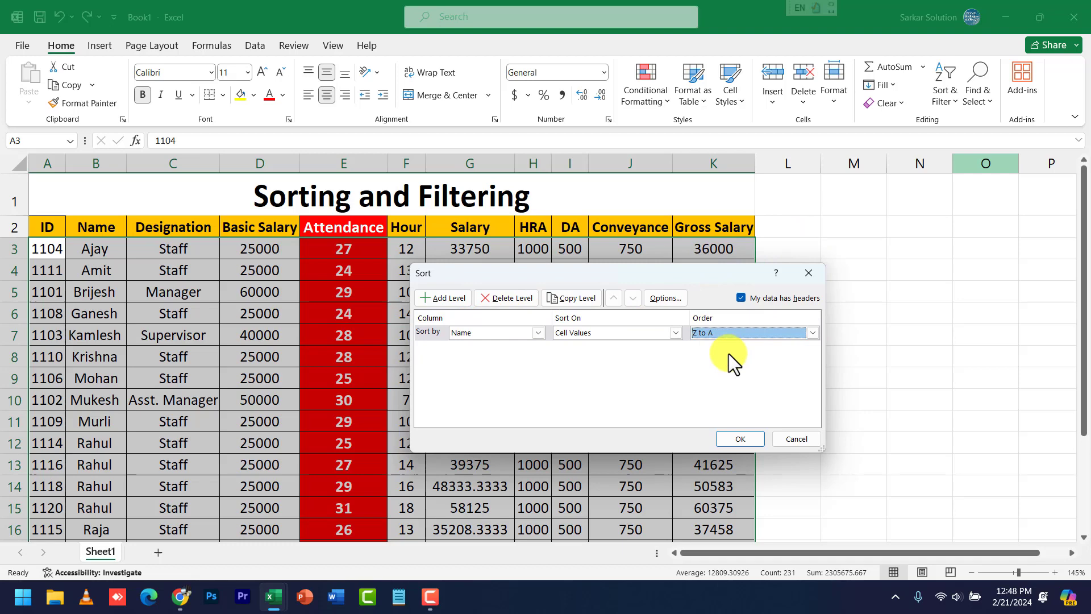
pyautogui.click(738, 438)
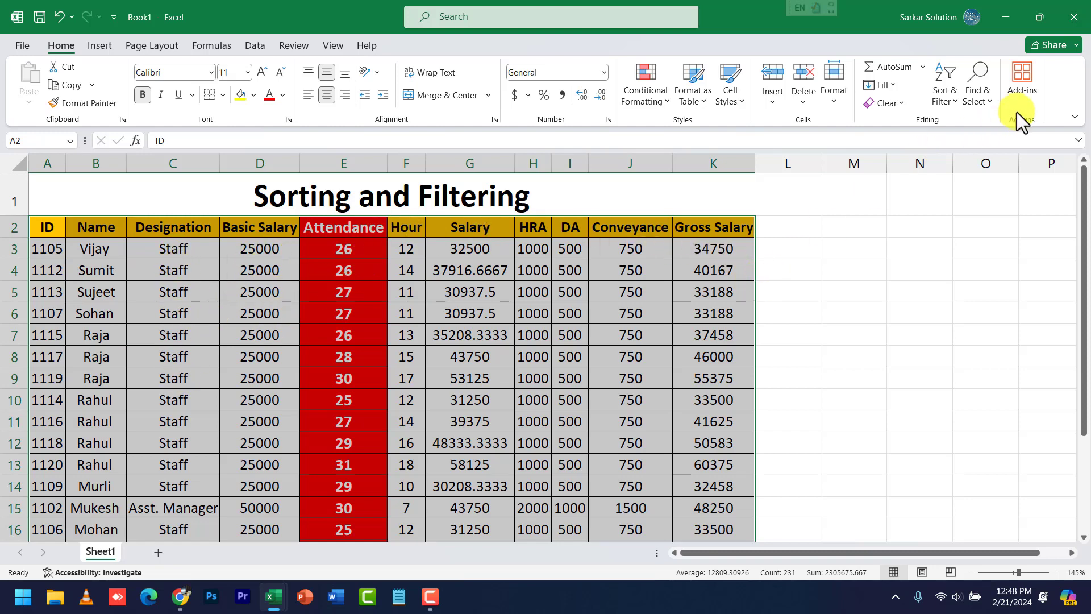
# - Re-sort the table by the ID column on cell values from smallest to largest using Custom Sort
pyautogui.click(948, 100)
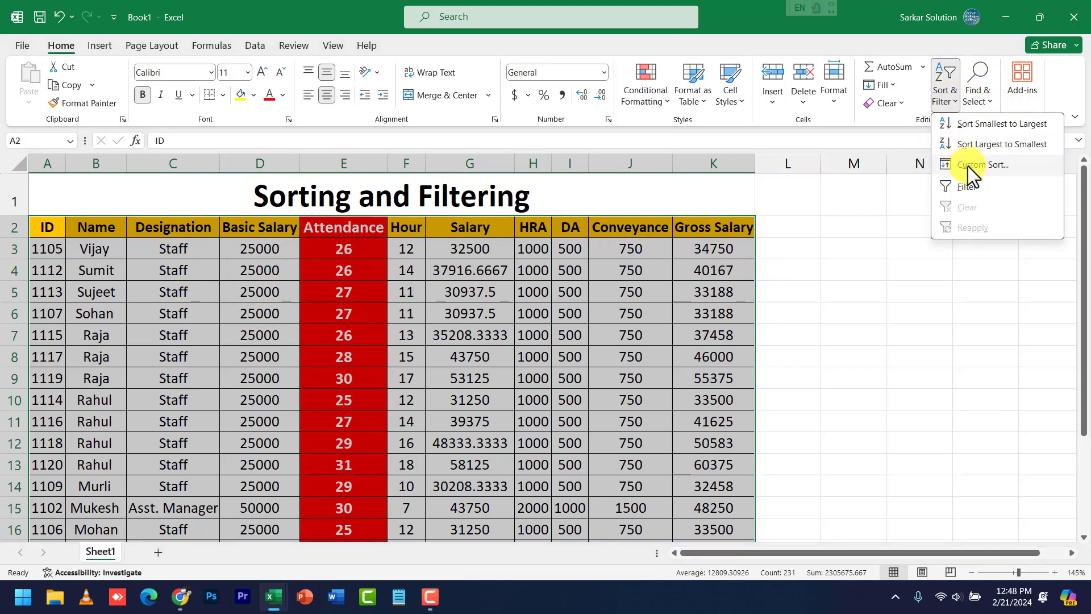
pyautogui.click(968, 165)
pyautogui.click(540, 339)
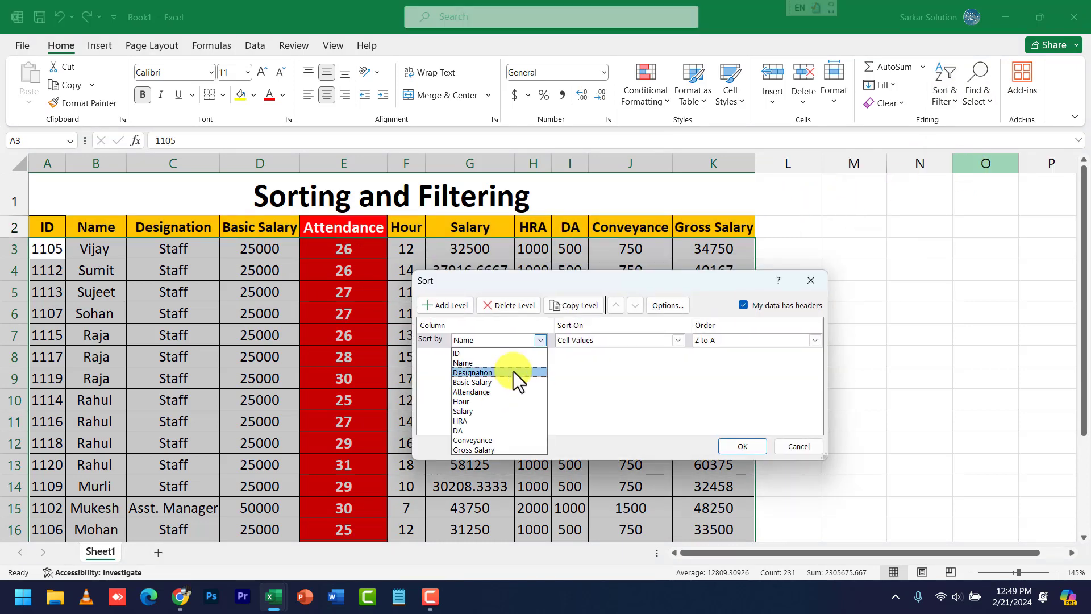
pyautogui.click(543, 340)
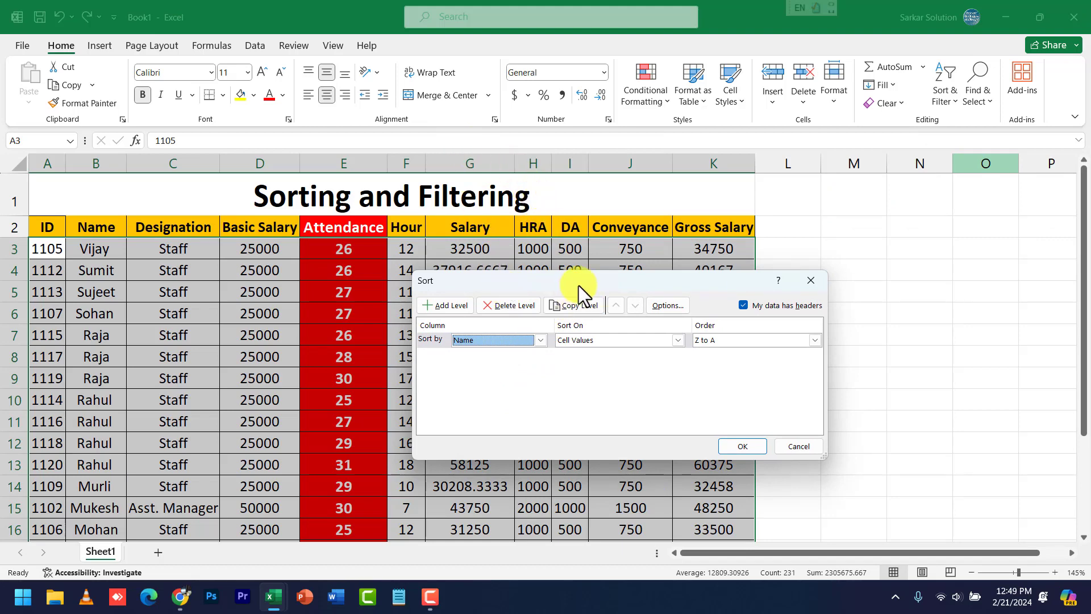
pyautogui.moveTo(579, 285); pyautogui.dragTo(502, 268)
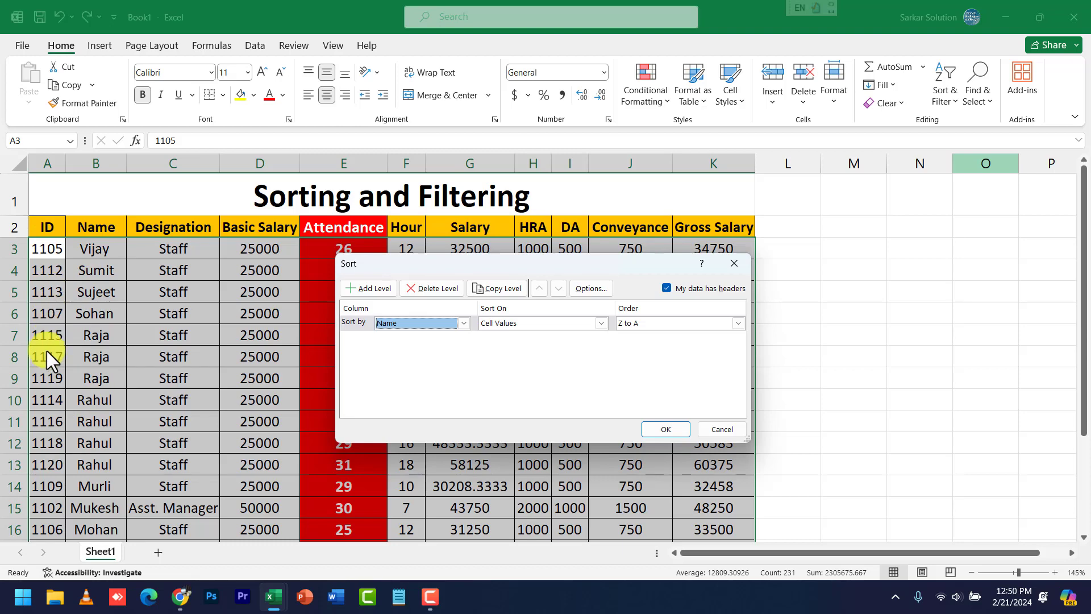
pyautogui.click(456, 327)
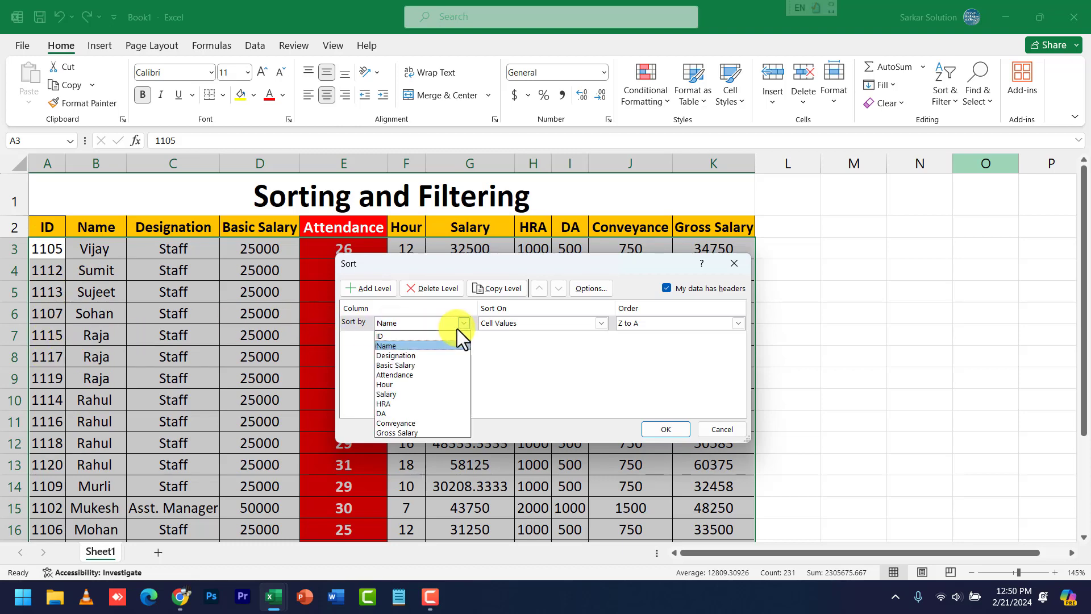
pyautogui.click(407, 339)
pyautogui.click(665, 324)
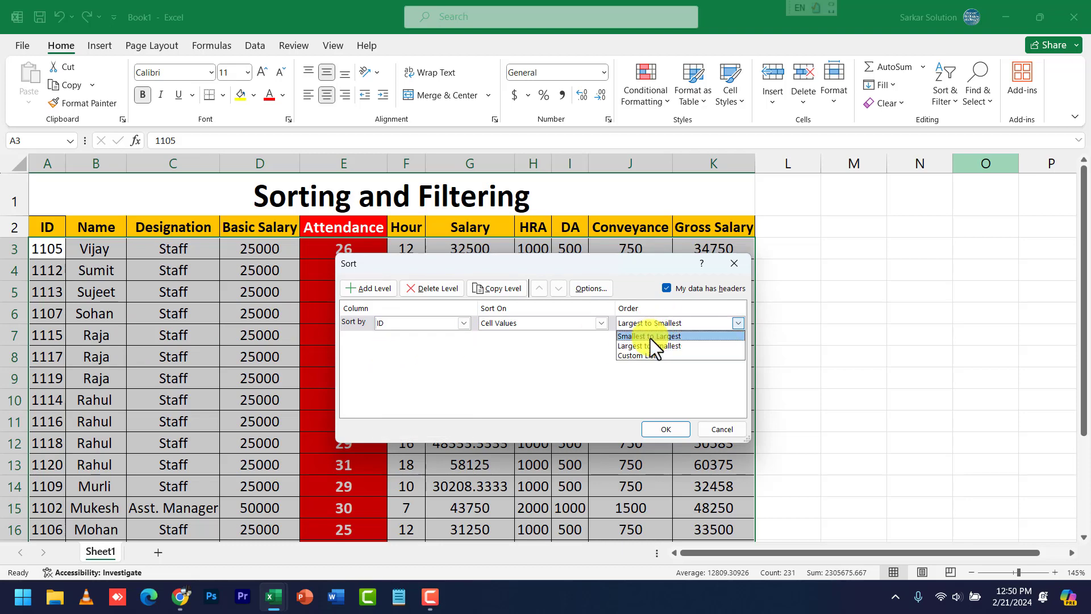
pyautogui.click(650, 338)
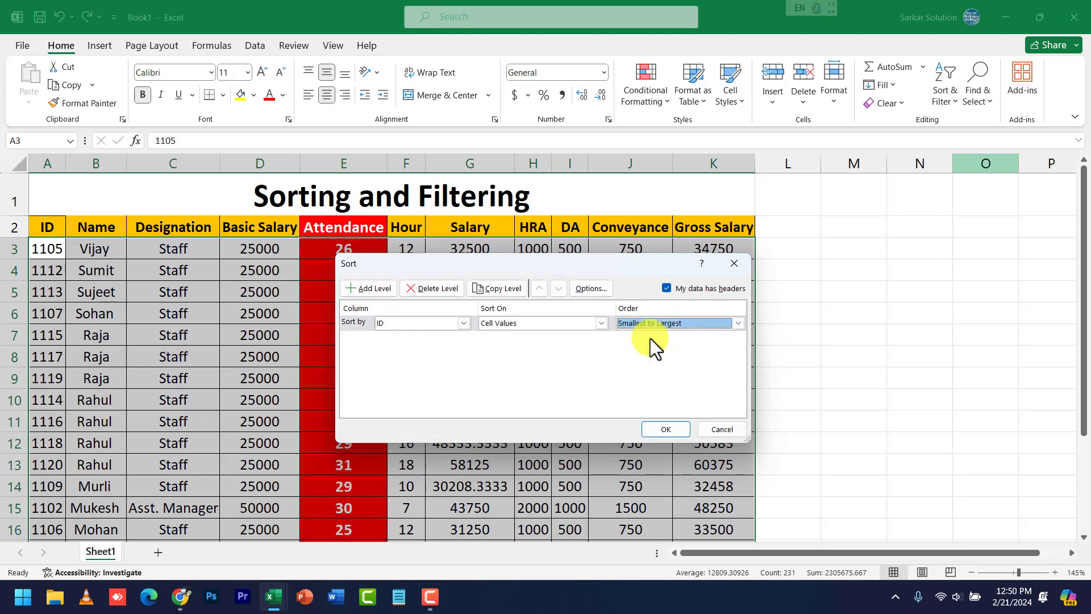
pyautogui.click(672, 429)
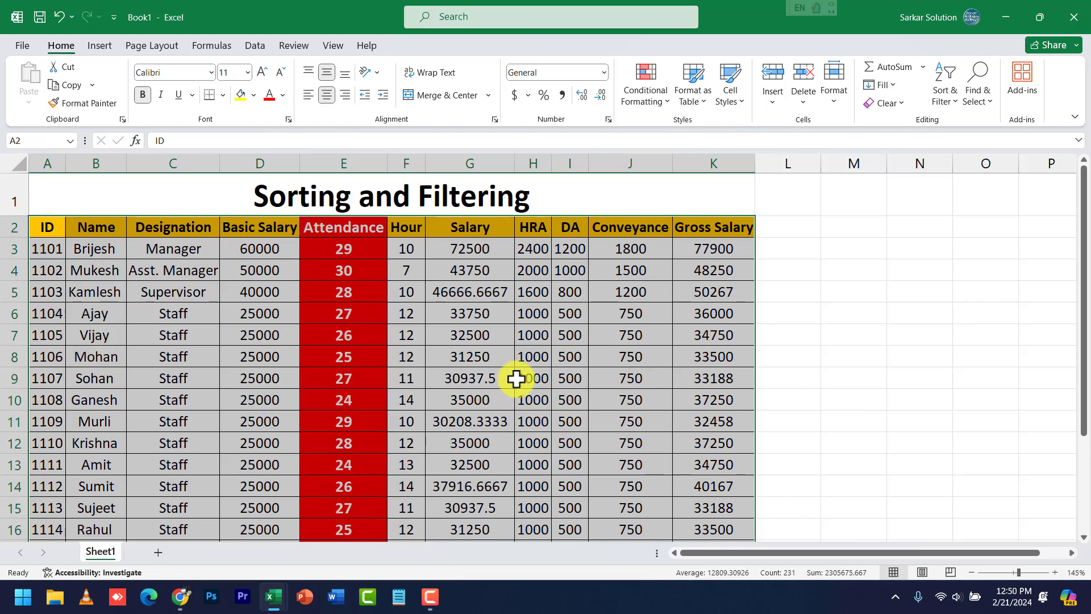
# - Turn on filtering for the table, filter the Designation column to Staff only and look through the filtered rows
pyautogui.click(952, 98)
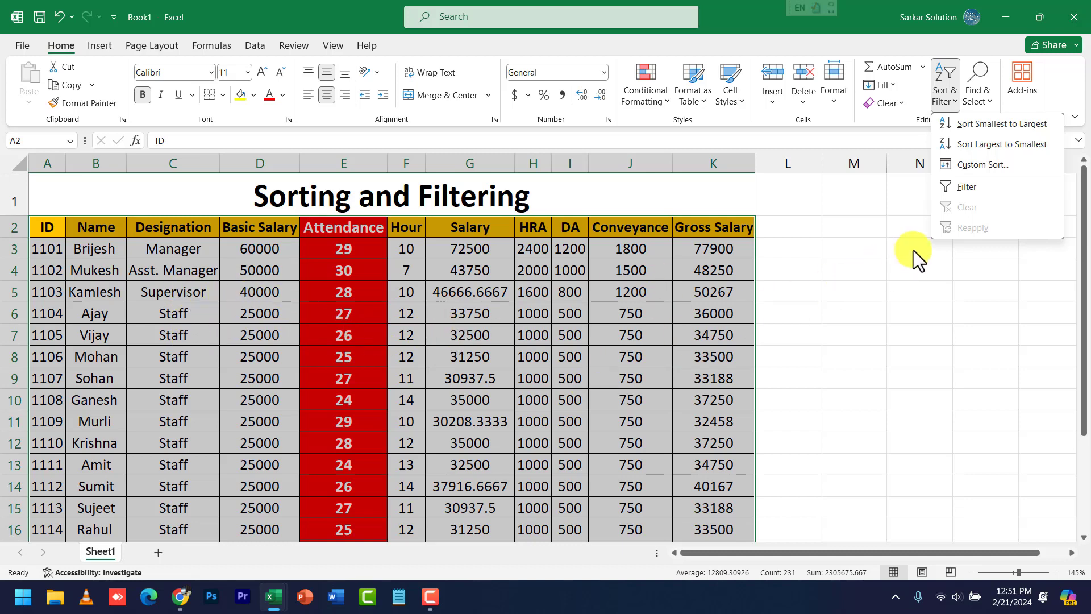
pyautogui.click(959, 189)
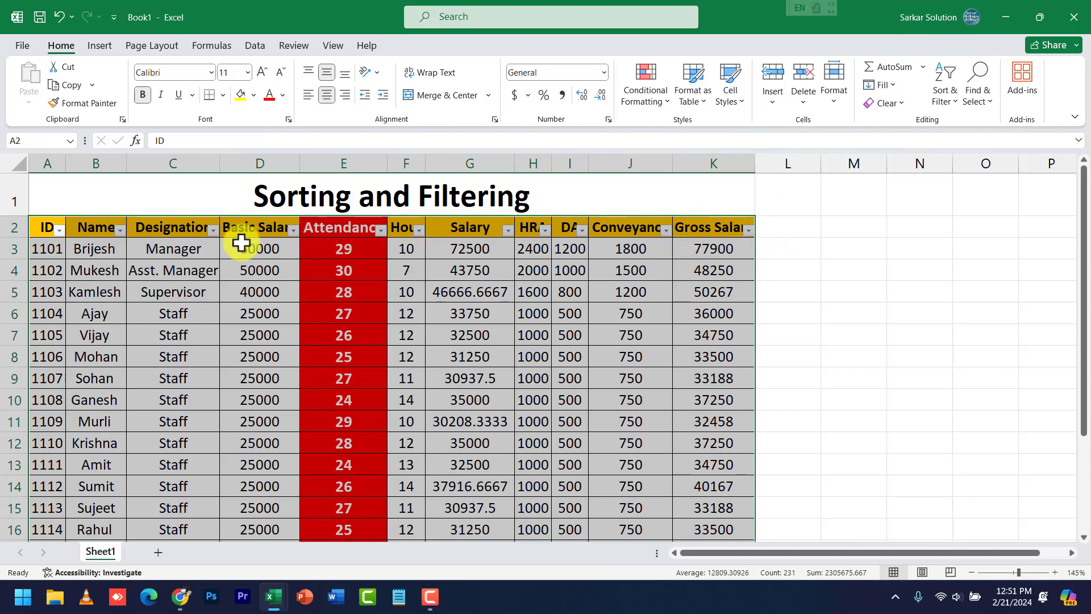
pyautogui.click(213, 229)
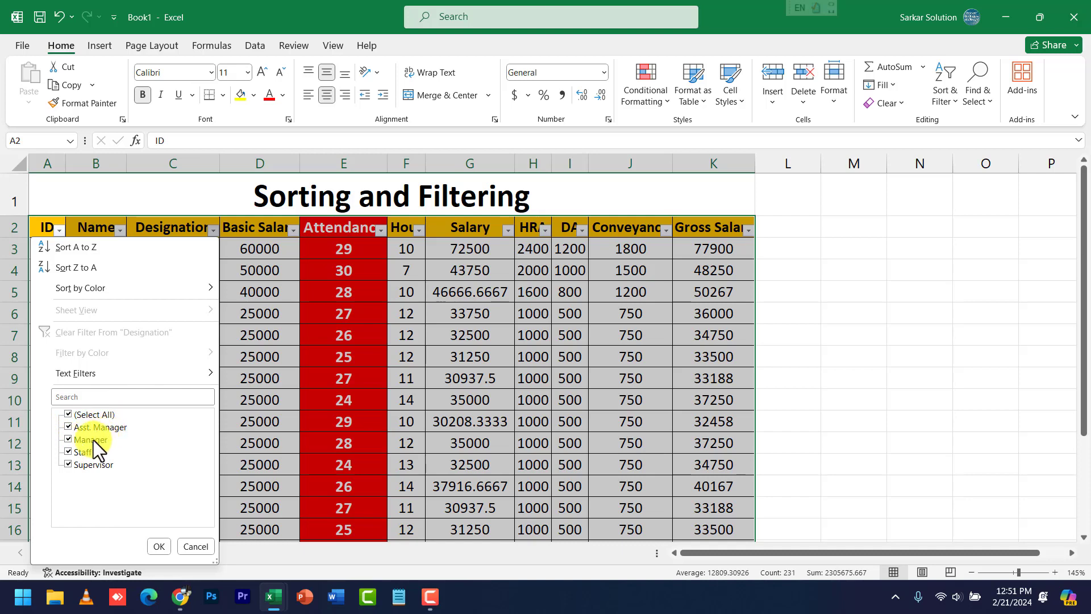
pyautogui.click(68, 414)
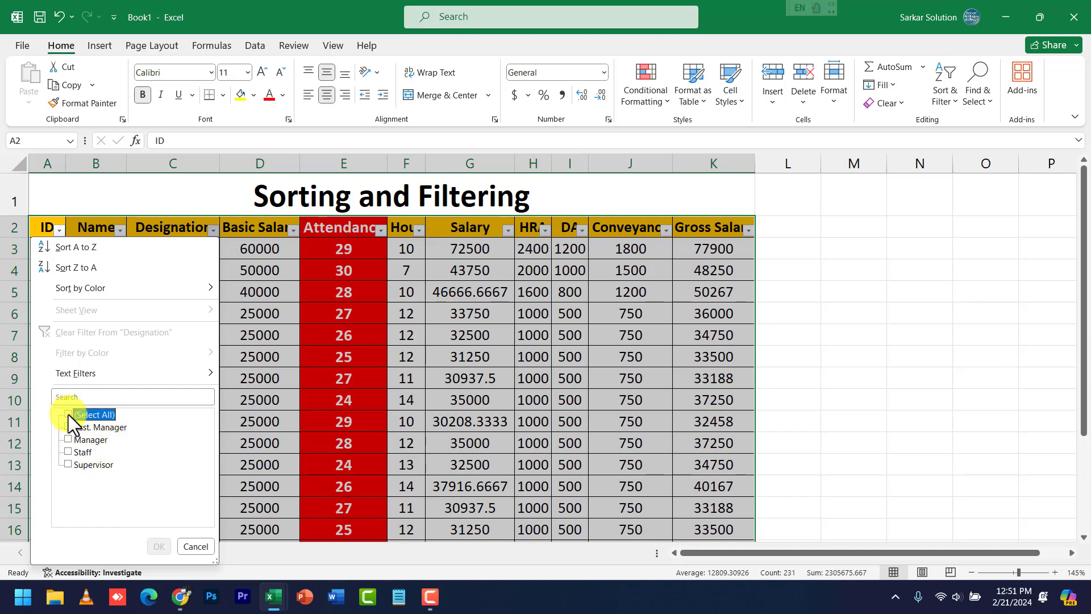
pyautogui.click(69, 452)
pyautogui.click(158, 546)
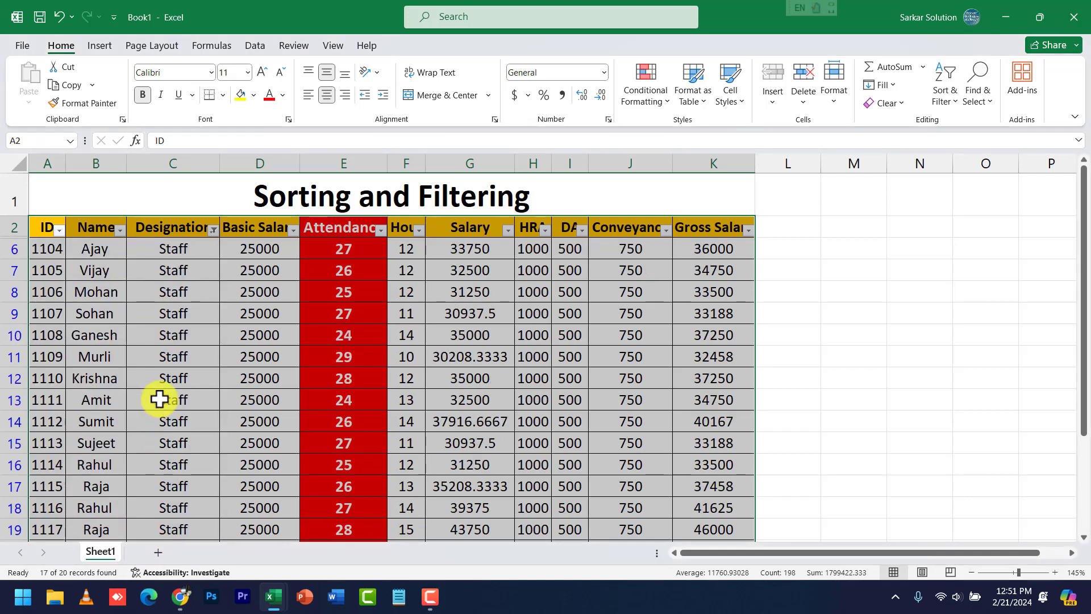
pyautogui.scroll(-3, 160, 335)
pyautogui.scroll(3, 160, 336)
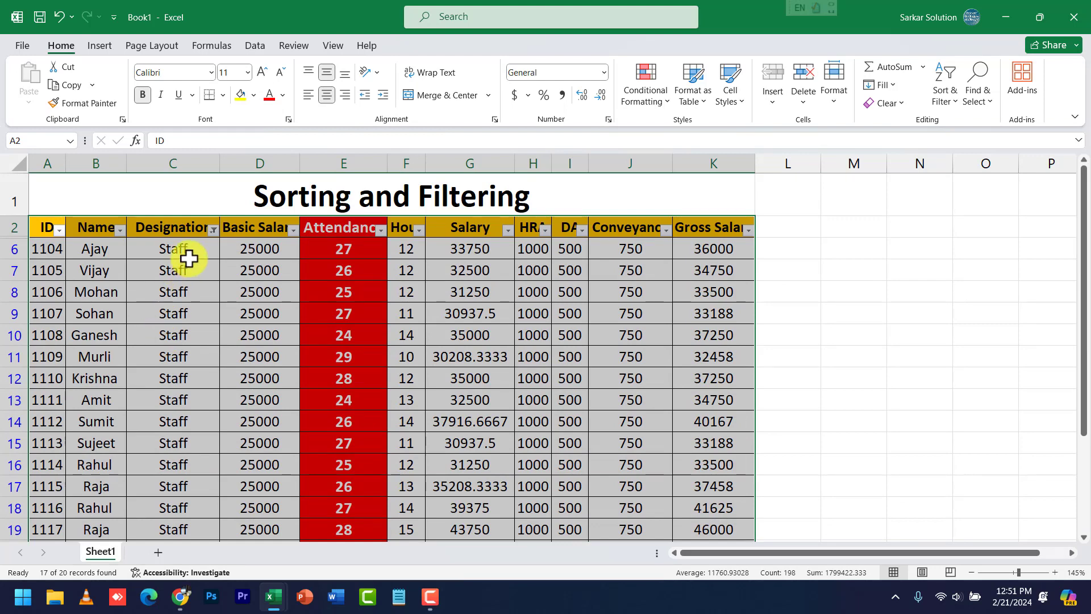
# - Filter the Name column to show only the first employee in its value list
pyautogui.click(120, 230)
pyautogui.click(37, 413)
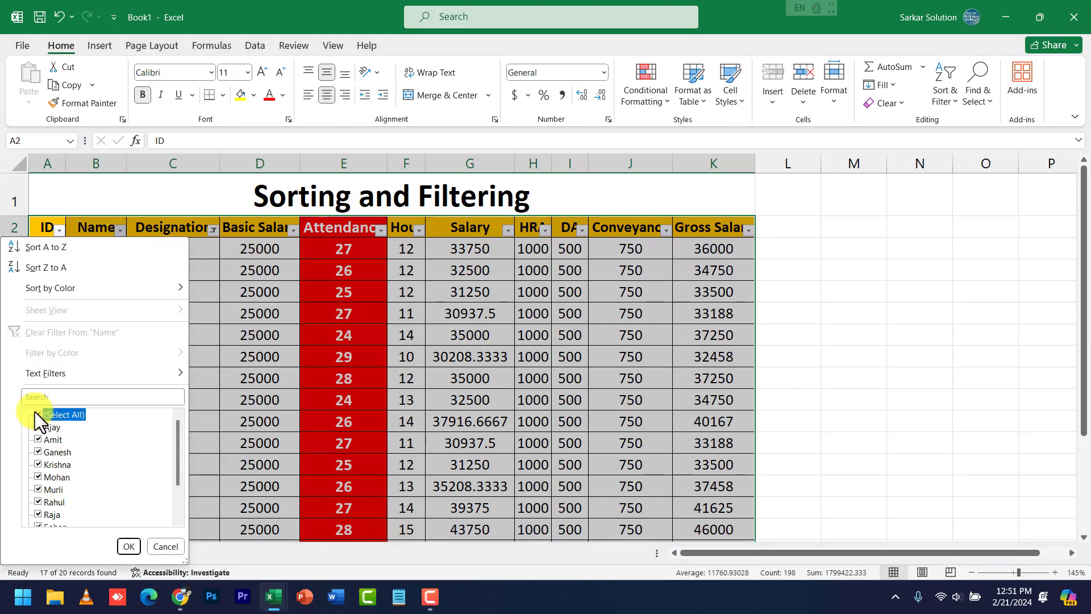
pyautogui.click(37, 426)
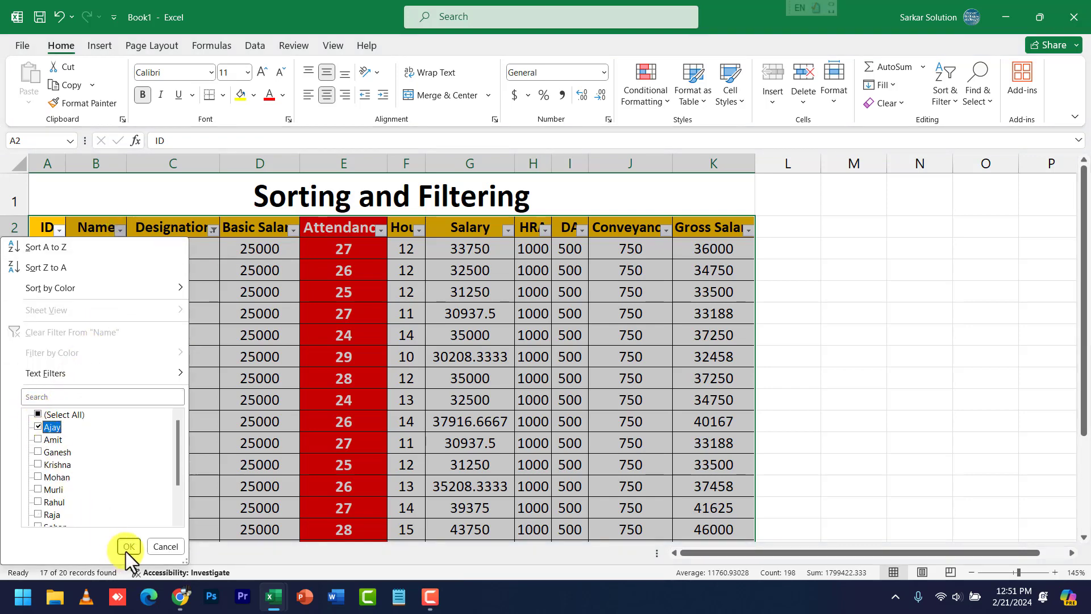
pyautogui.click(128, 546)
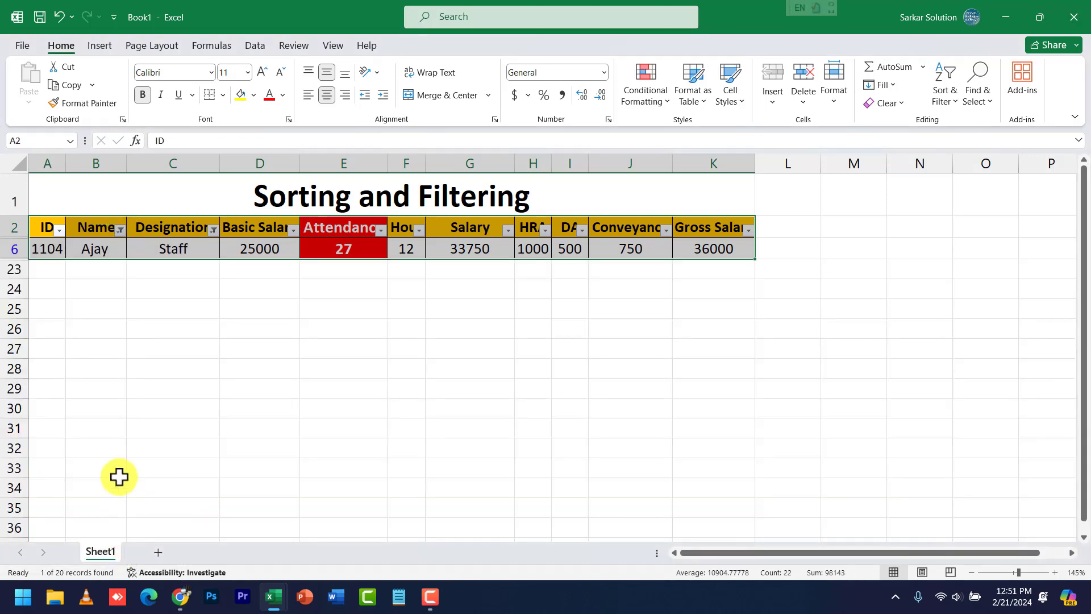
# - Select all values again in the Name column's filter to bring back every Staff row
pyautogui.click(120, 230)
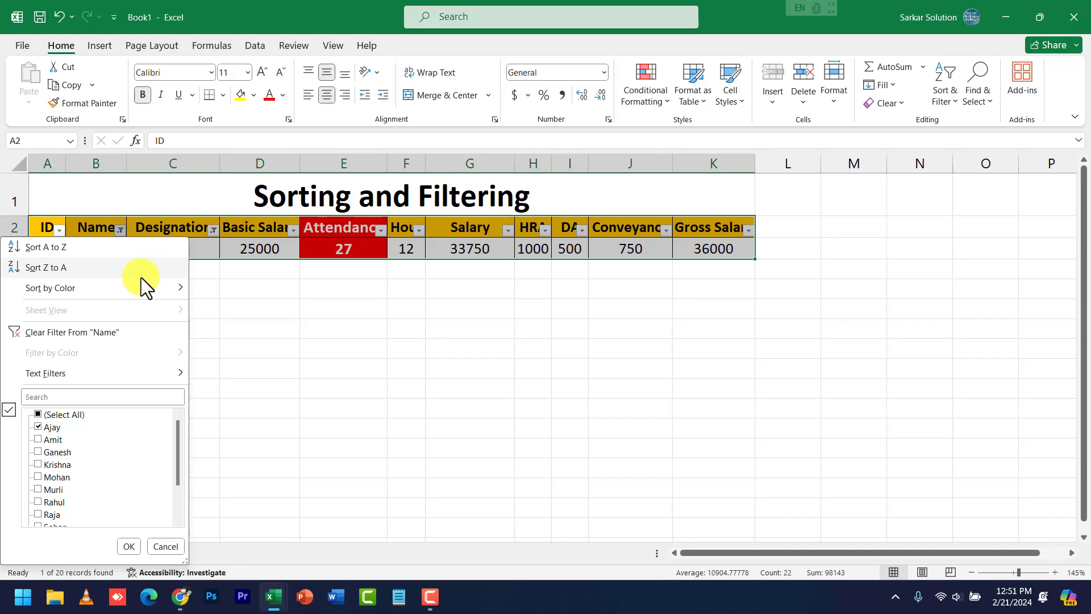
pyautogui.click(125, 228)
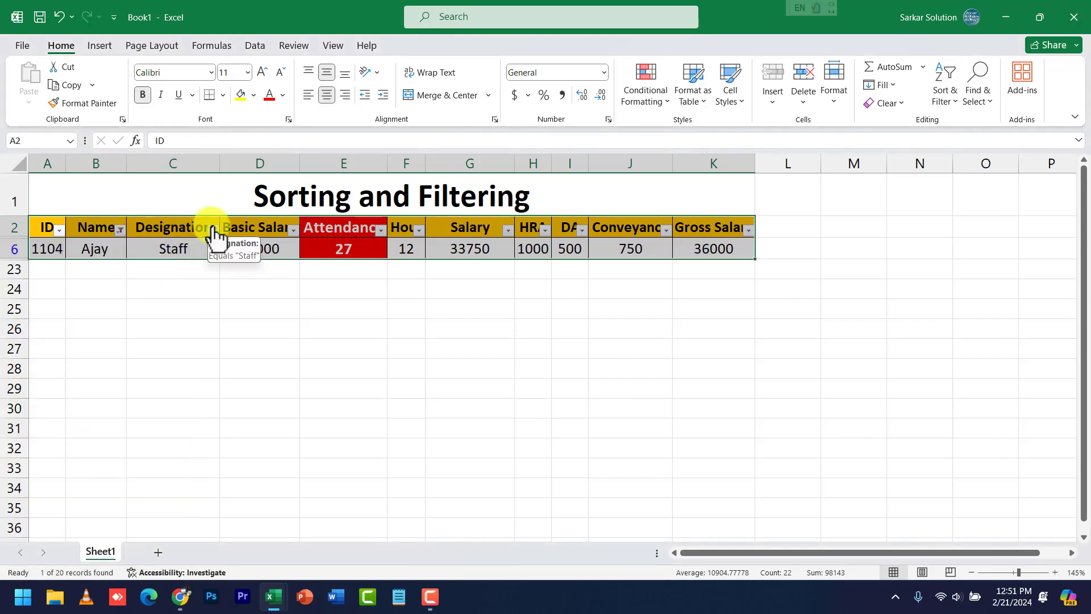
pyautogui.click(121, 230)
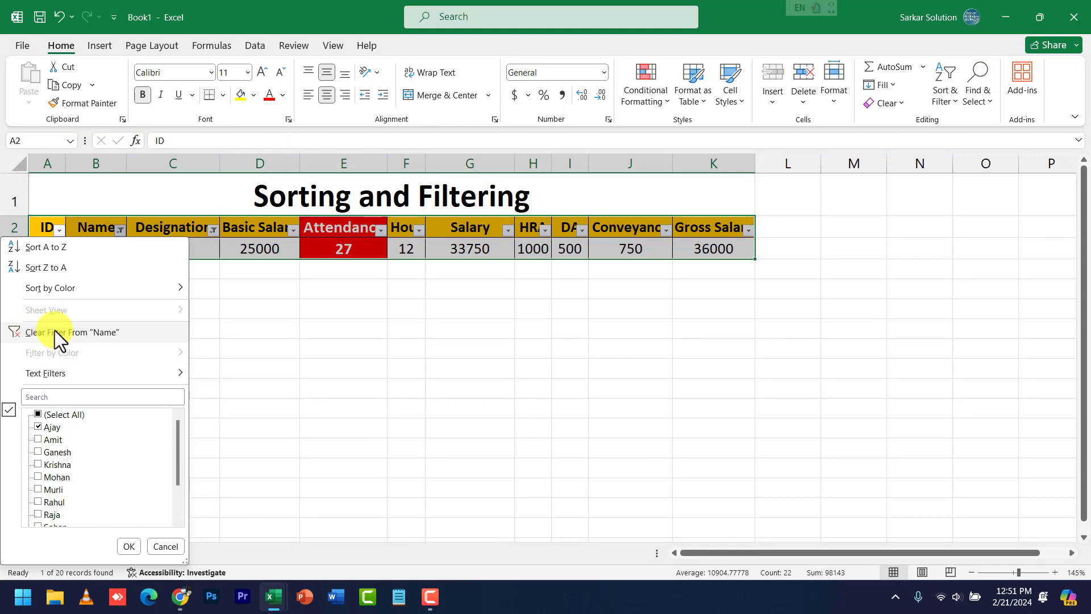
pyautogui.click(37, 414)
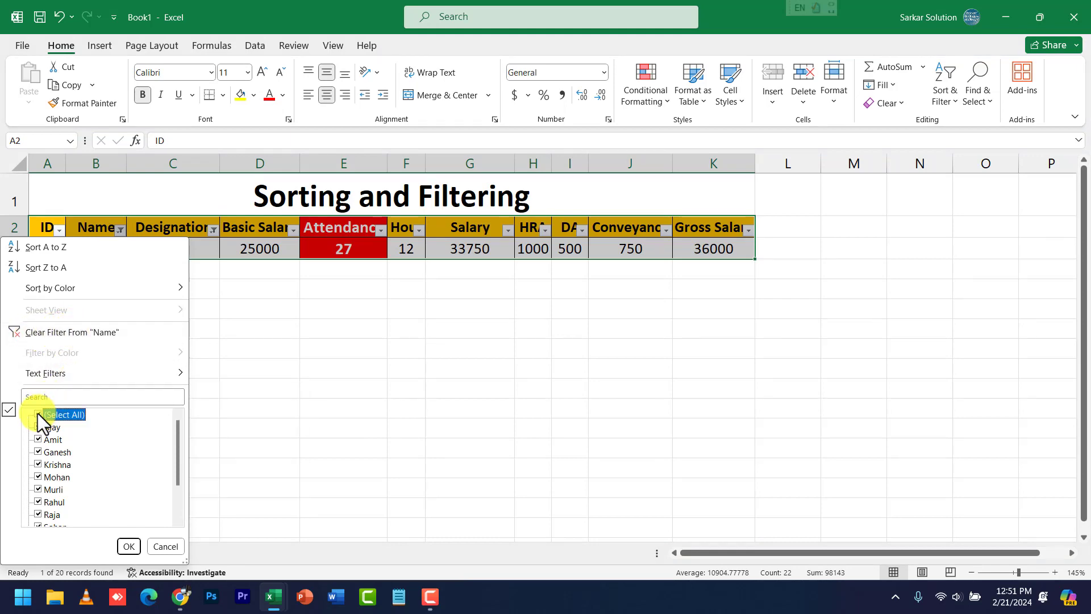
pyautogui.click(129, 546)
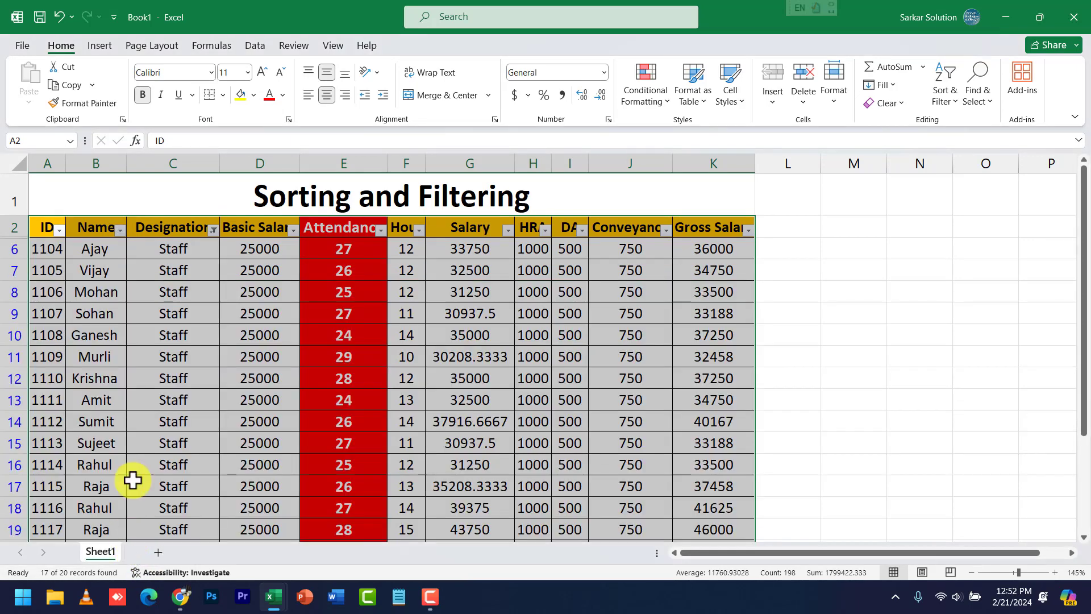
# - Add Manager to the Designation column's filter alongside Staff
pyautogui.click(213, 230)
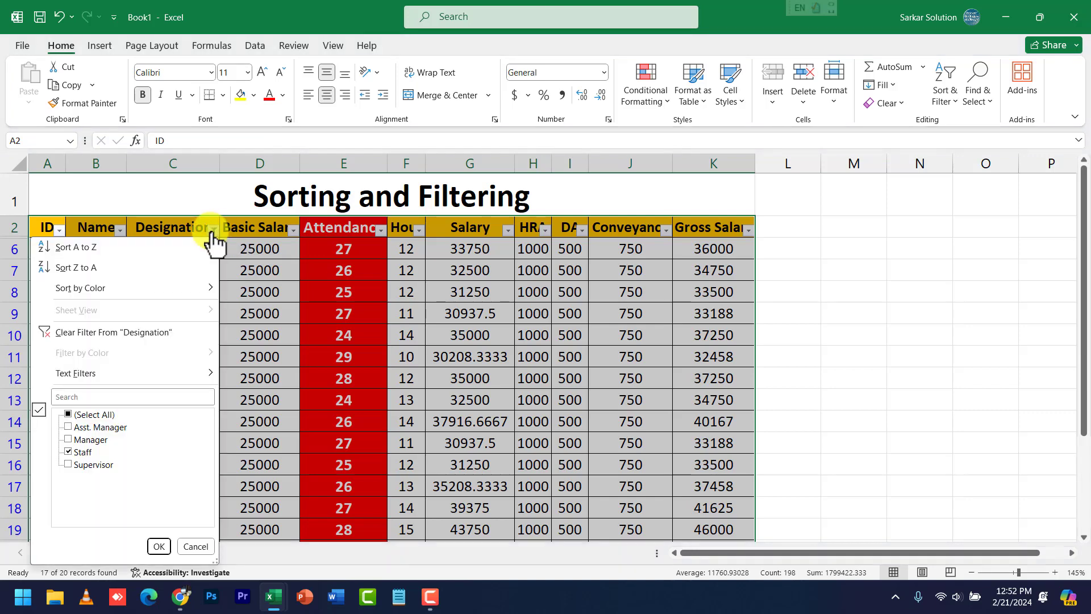
pyautogui.click(69, 440)
pyautogui.click(159, 545)
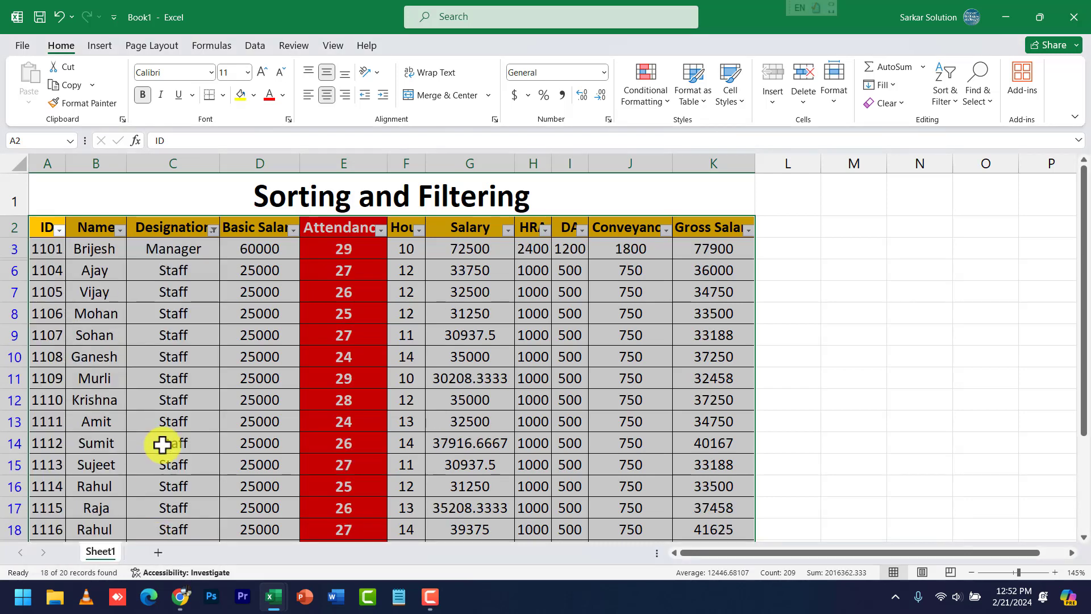
# - Select all values in the Designation column's filter so that every row of the table is shown
pyautogui.click(213, 229)
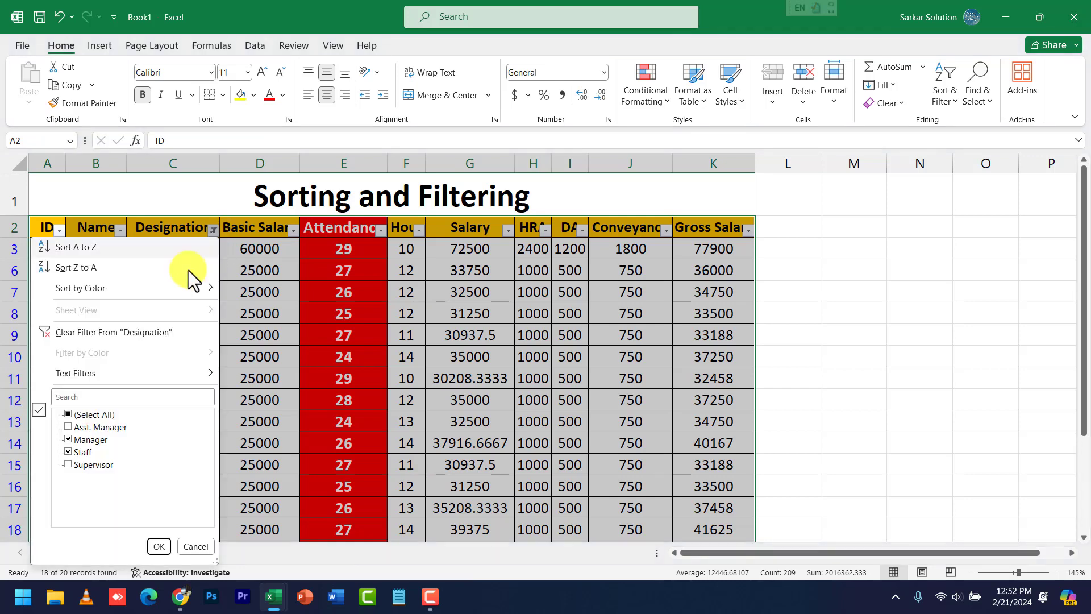
pyautogui.click(71, 415)
pyautogui.click(160, 546)
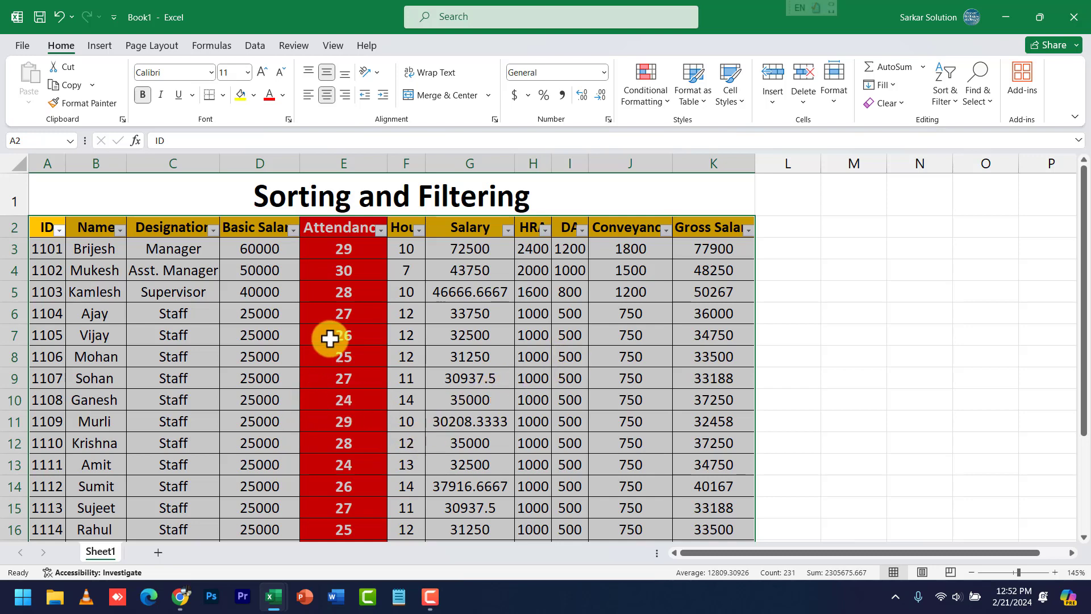
# - Replace the Basic Salary heading in D2 with Address
pyautogui.click(268, 229)
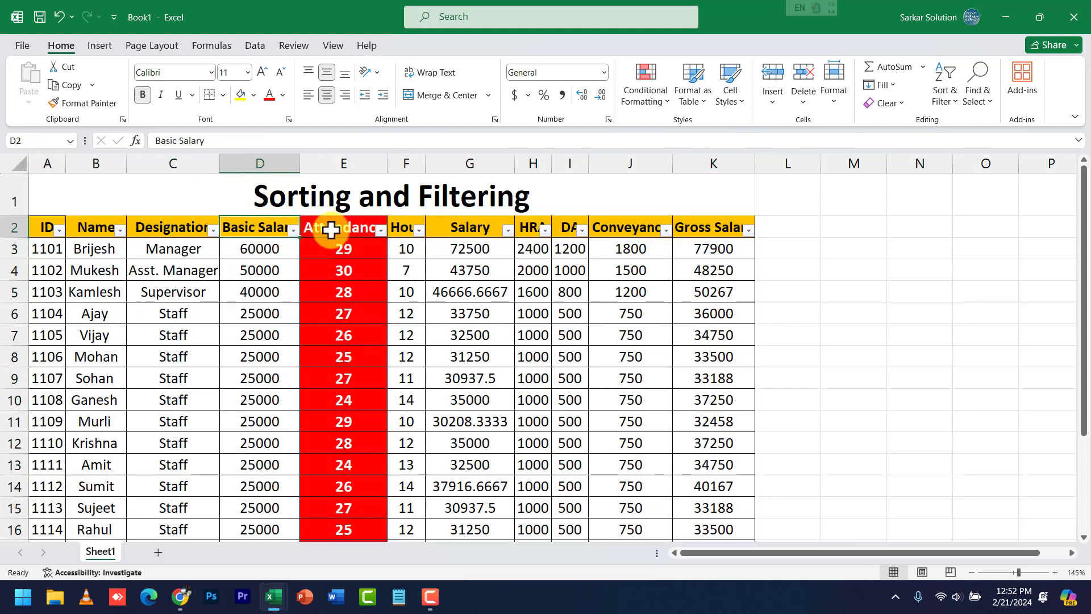
pyautogui.write('Address')
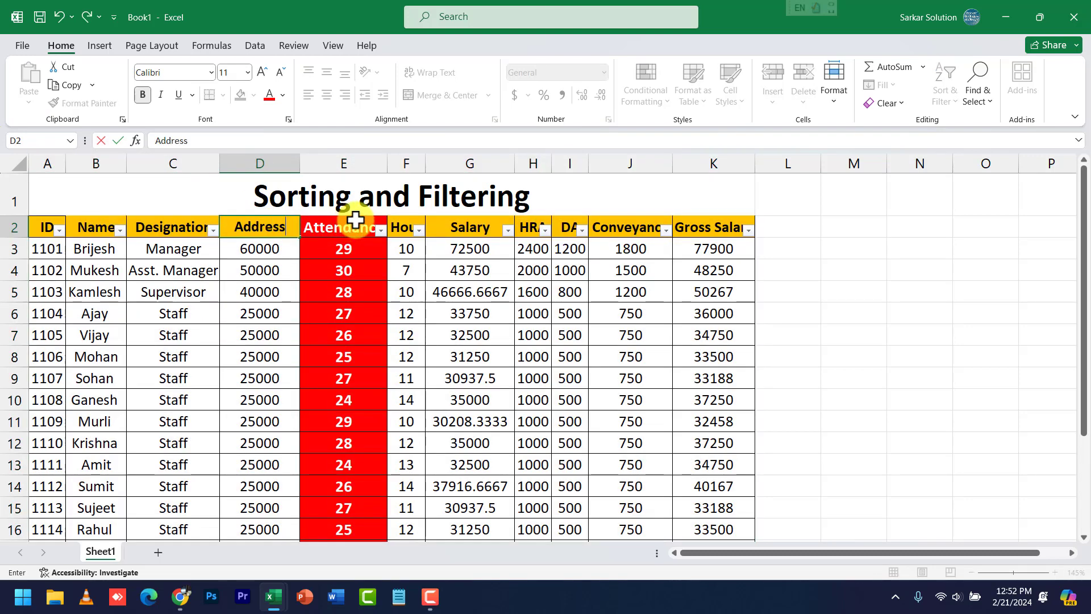
pyautogui.press('Return')
# - Enter the cities Chhindwara, Bhopal, Indore and Jabalpur in cells D3 to D6 of the Address column
pyautogui.write('Chhi')
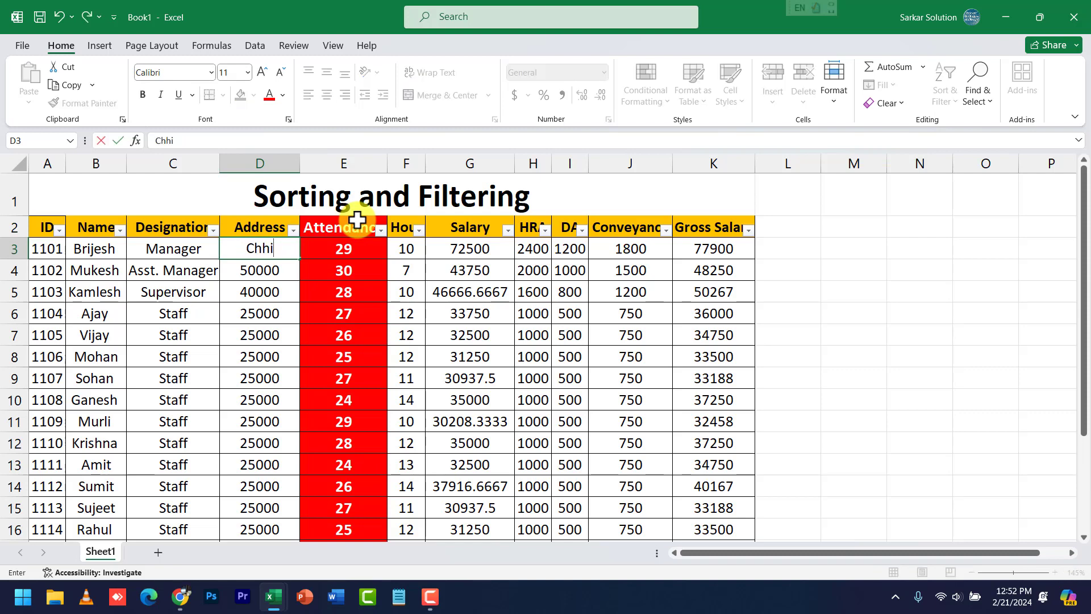
pyautogui.write('ndwara')
pyautogui.press('Return')
pyautogui.write('B')
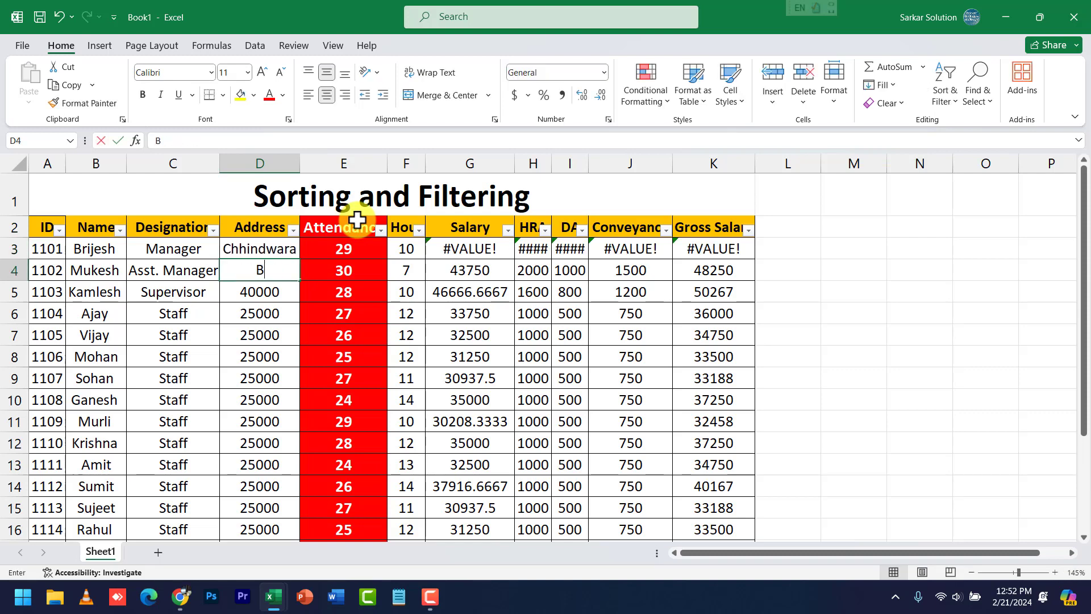
pyautogui.write('hopal')
pyautogui.press('Return')
pyautogui.write('In')
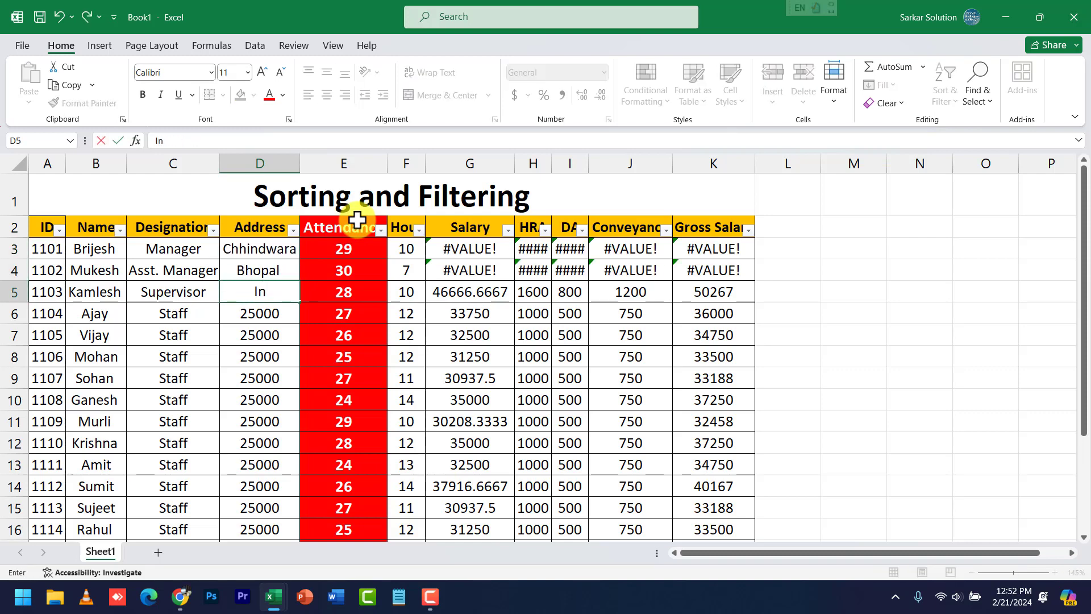
pyautogui.write('dore')
pyautogui.press('Return')
pyautogui.write('Jabalpur')
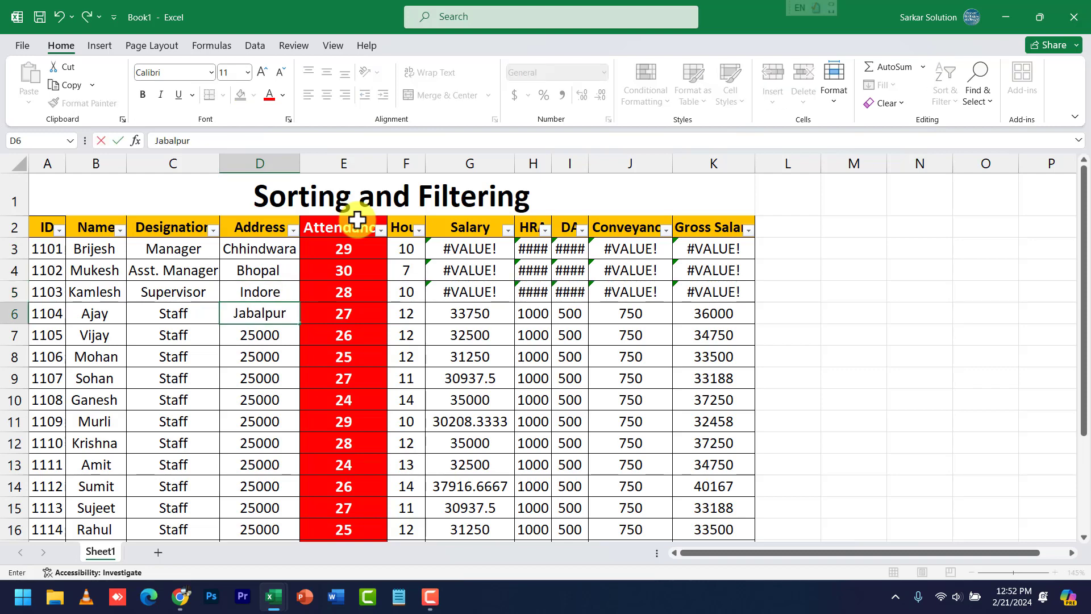
pyautogui.press('Return')
# - Copy the four cities in D3:D6 and paste them repeatedly down the Address column from D7 to D22
pyautogui.moveTo(284, 248); pyautogui.dragTo(282, 309)
pyautogui.hotkey('ctrl', 'c')
pyautogui.click(273, 330)
pyautogui.hotkey('ctrl', 'v')
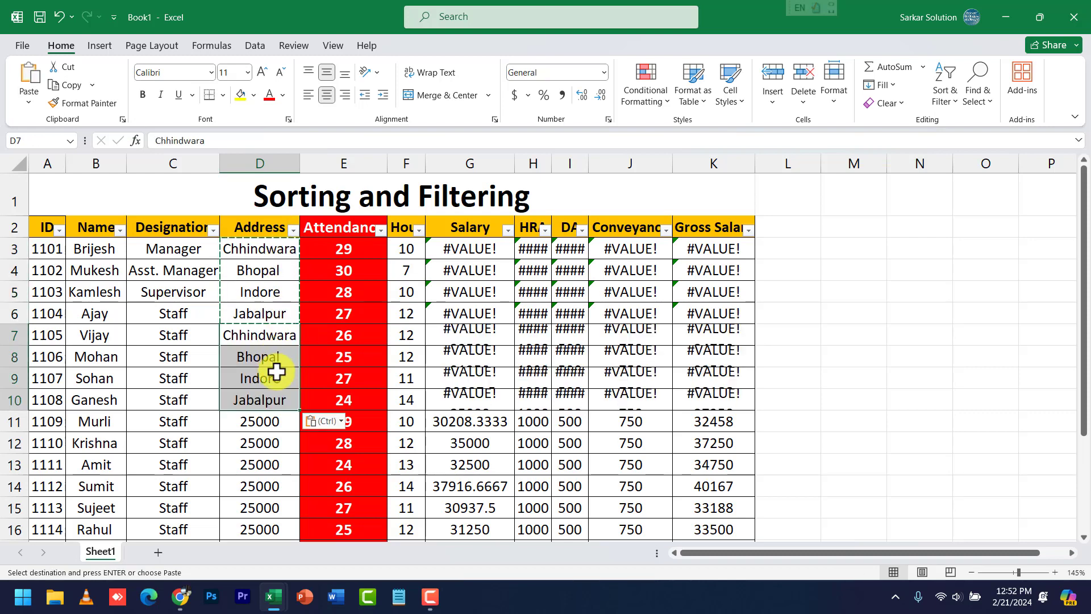
pyautogui.click(275, 418)
pyautogui.hotkey('ctrl', 'v')
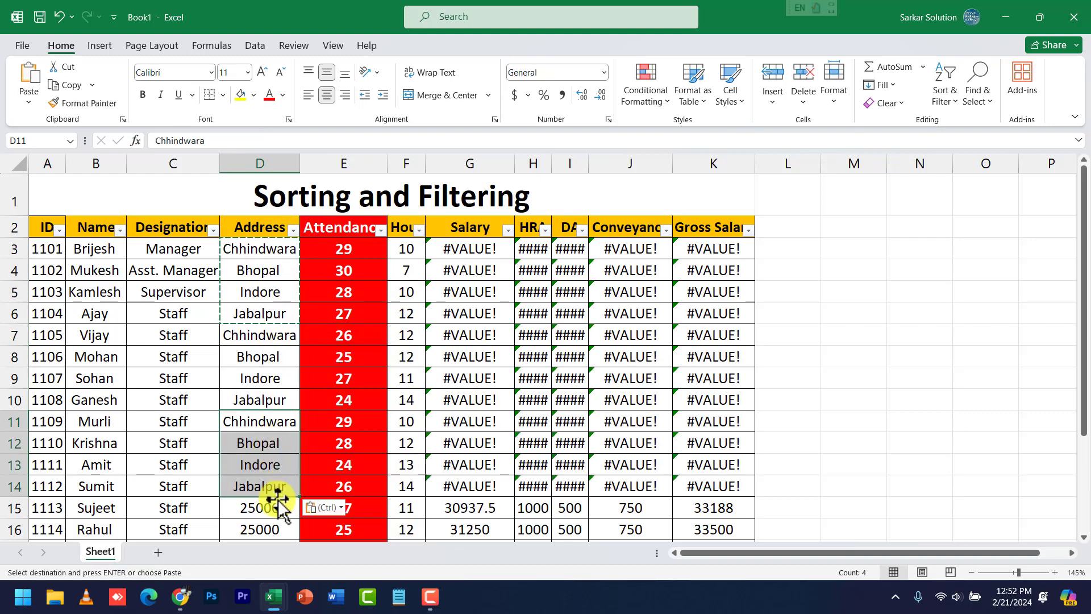
pyautogui.click(277, 500)
pyautogui.hotkey('ctrl', 'v')
pyautogui.scroll(-3, 280, 506)
pyautogui.click(266, 375)
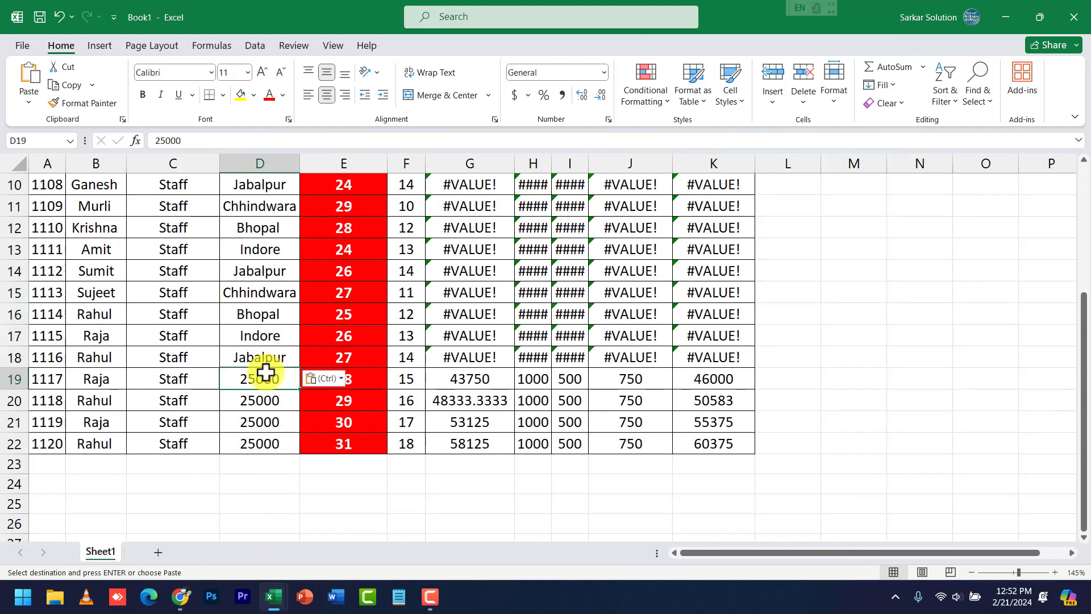
pyautogui.hotkey('ctrl', 'v')
pyautogui.scroll(4, 263, 375)
pyautogui.click(270, 233)
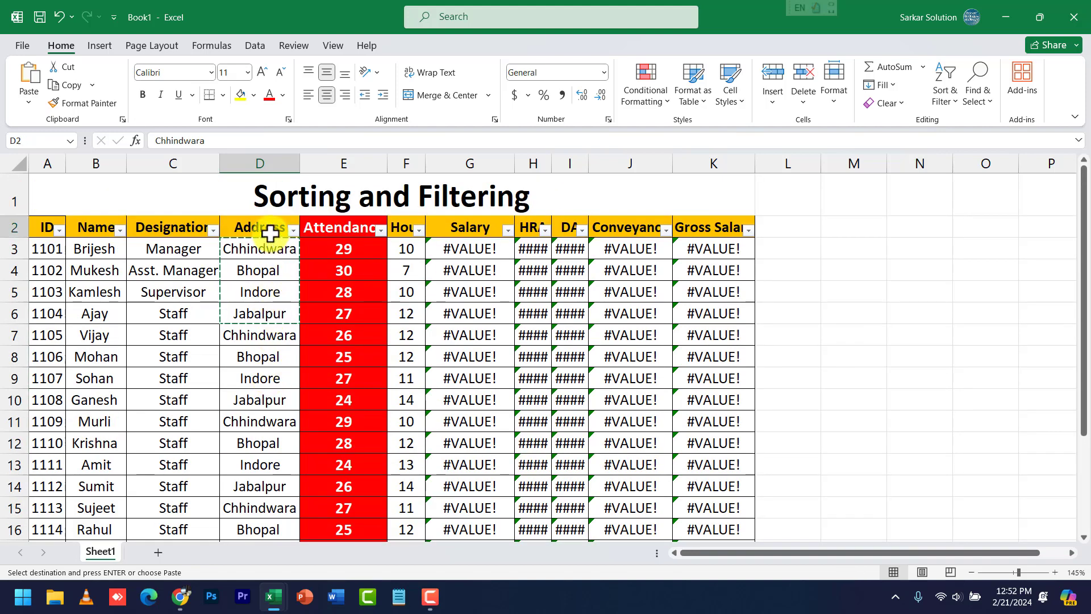
pyautogui.press('Escape')
# - Filter the Address column to show only the Bhopal rows
pyautogui.click(277, 271)
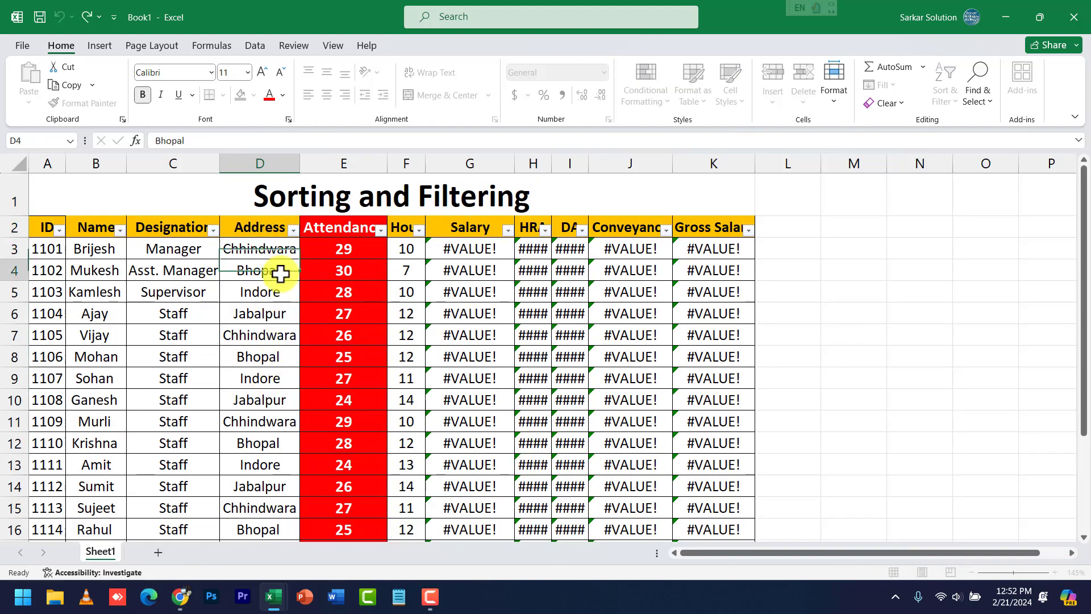
pyautogui.click(293, 230)
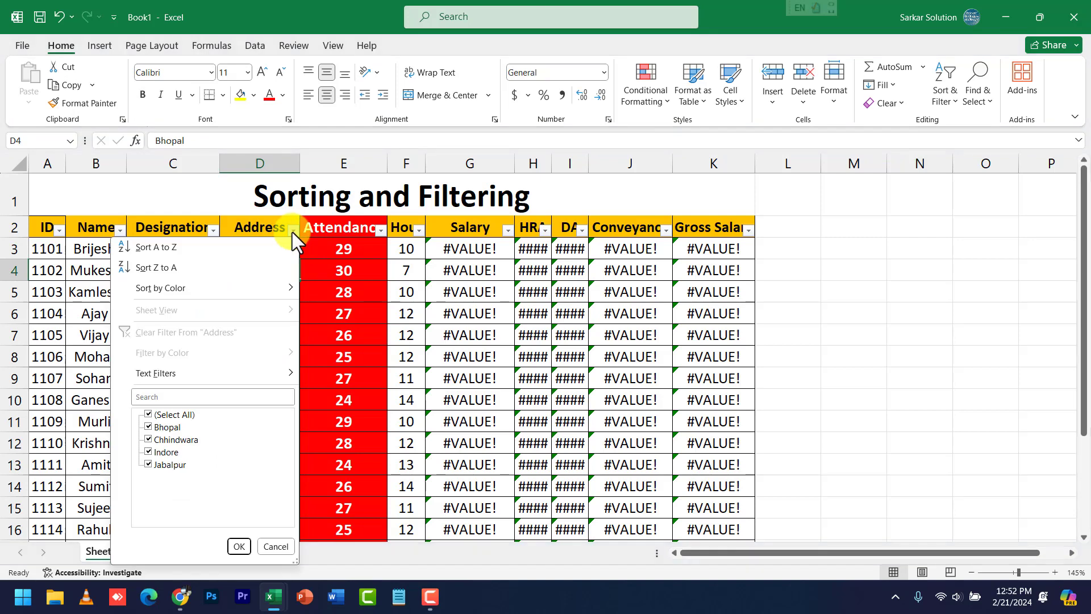
pyautogui.click(148, 414)
pyautogui.click(146, 426)
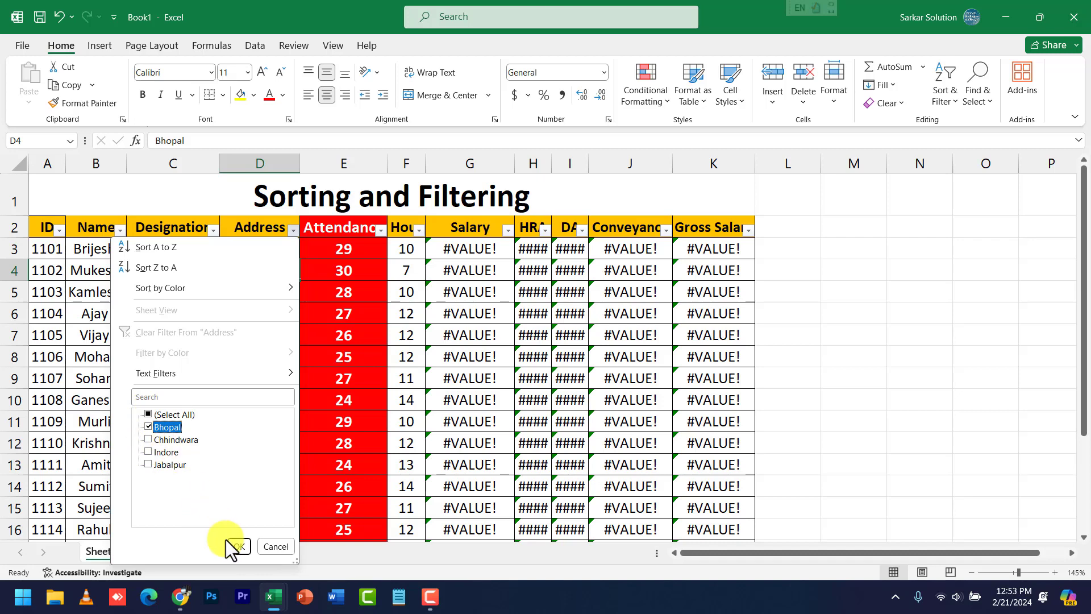
pyautogui.click(238, 546)
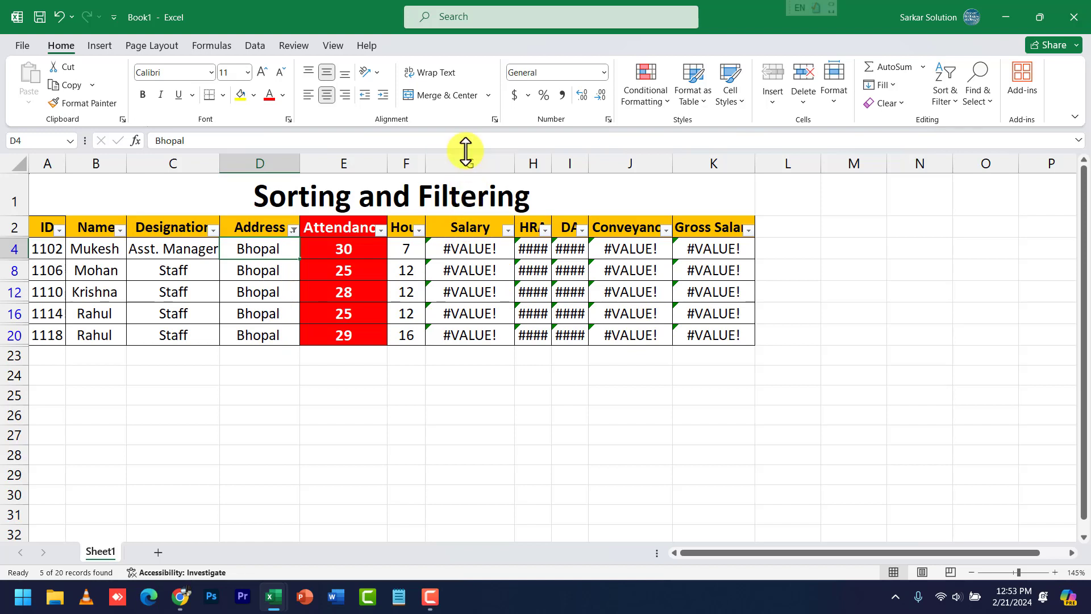
# - Hide columns G to K, from Salary to Gross Salary
pyautogui.click(513, 165)
pyautogui.moveTo(513, 164); pyautogui.dragTo(725, 163)
pyautogui.rightClick(684, 160)
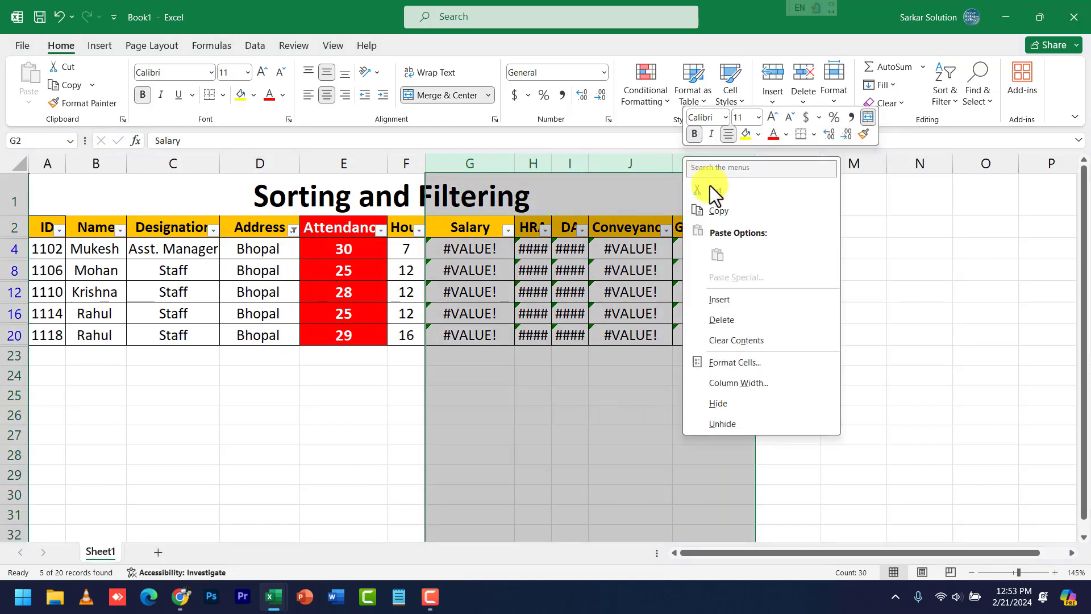
pyautogui.click(728, 400)
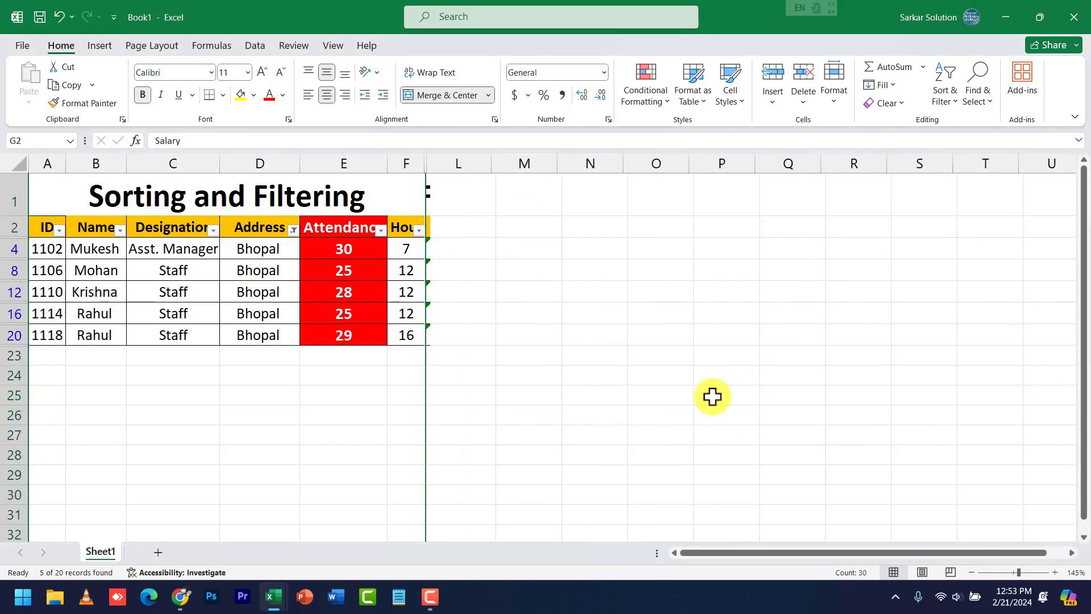
pyautogui.click(568, 375)
# - Add Chhindwara to the Address column's filter alongside Bhopal
pyautogui.click(309, 250)
pyautogui.click(278, 248)
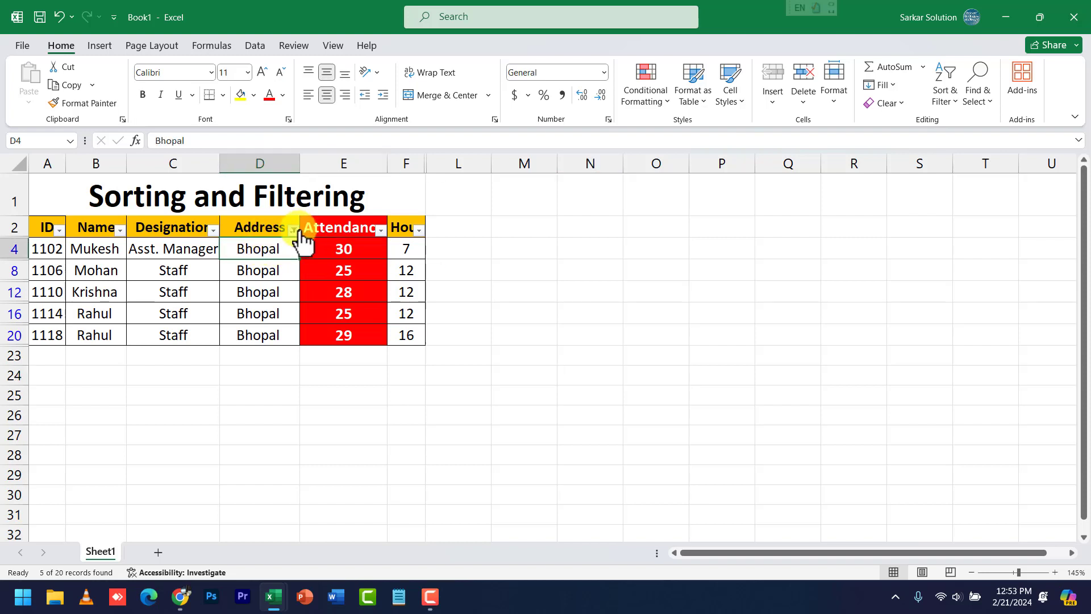
pyautogui.click(295, 230)
pyautogui.click(149, 438)
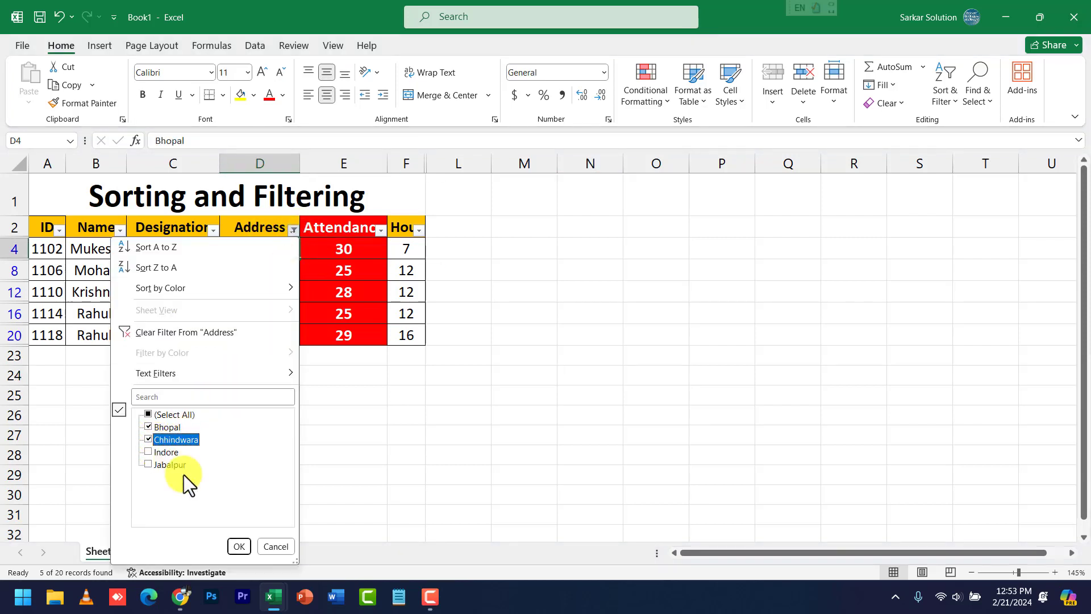
pyautogui.click(238, 546)
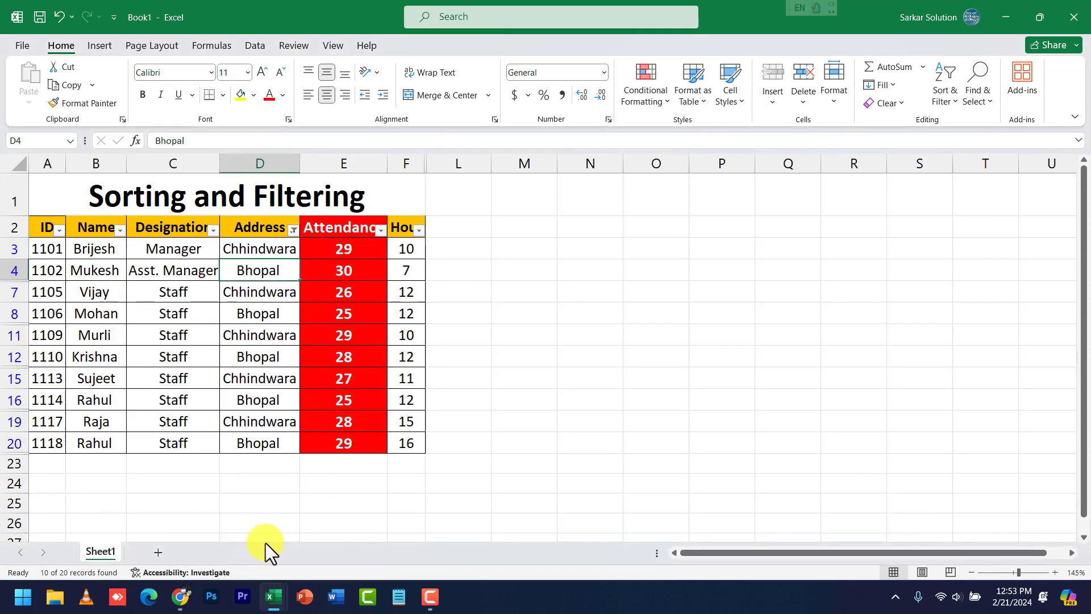
# - Filter the Designation column to show only Staff within the already filtered addresses
pyautogui.click(213, 230)
pyautogui.click(68, 414)
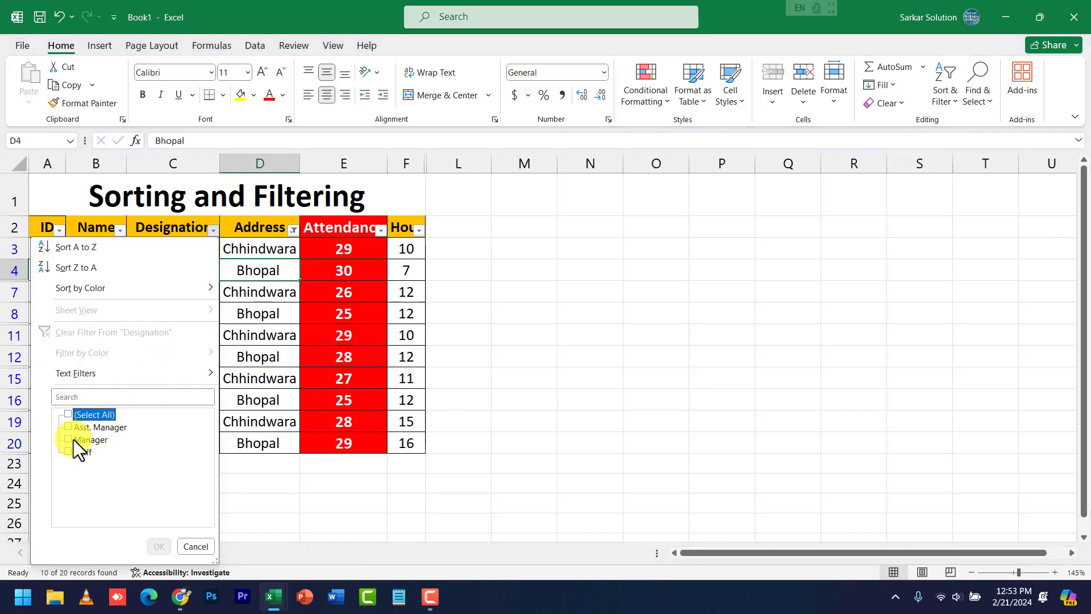
pyautogui.click(69, 451)
pyautogui.click(159, 545)
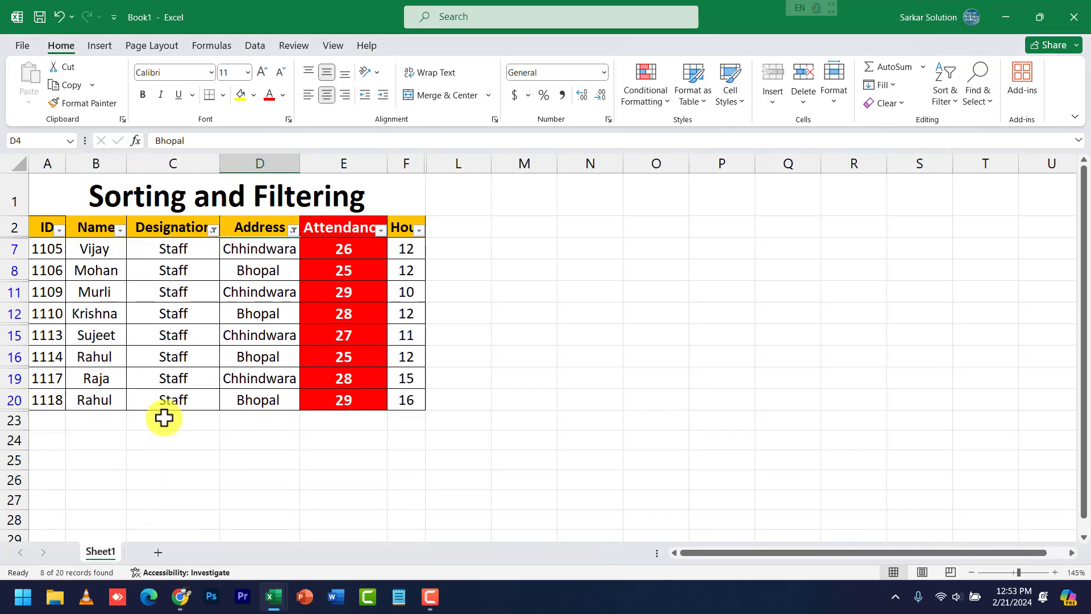
# - Create duplicate names by replacing B11 with the name in B7 and B16 with the name in B12
pyautogui.click(120, 230)
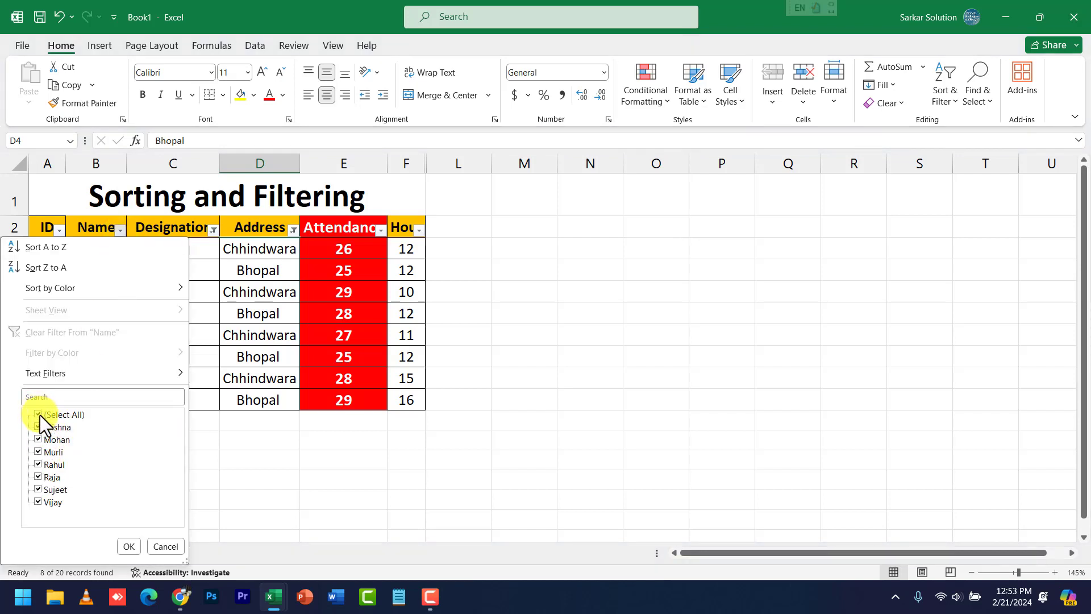
pyautogui.click(165, 546)
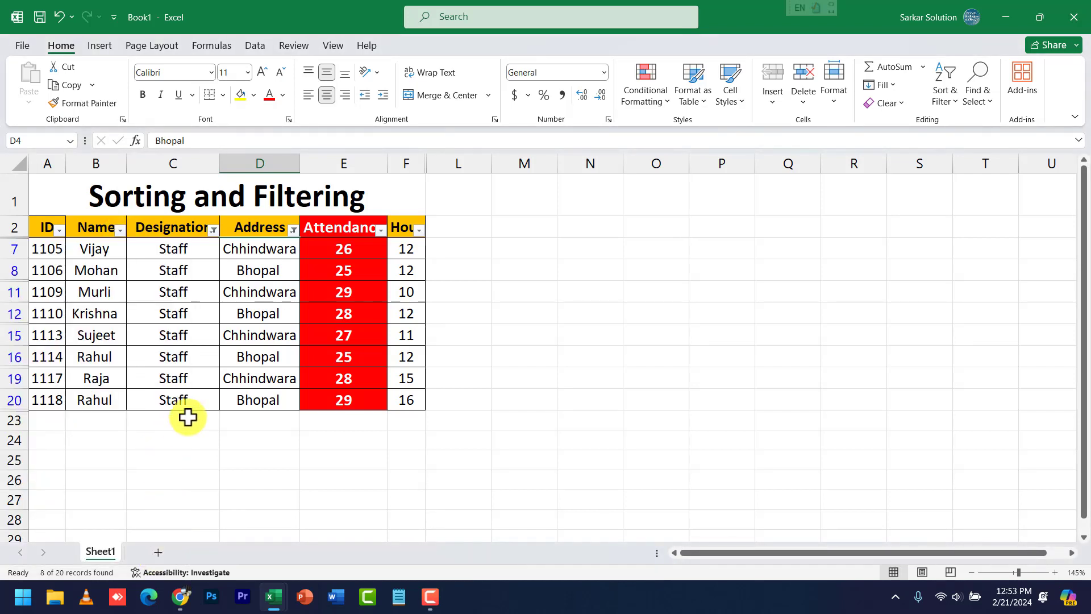
pyautogui.click(103, 298)
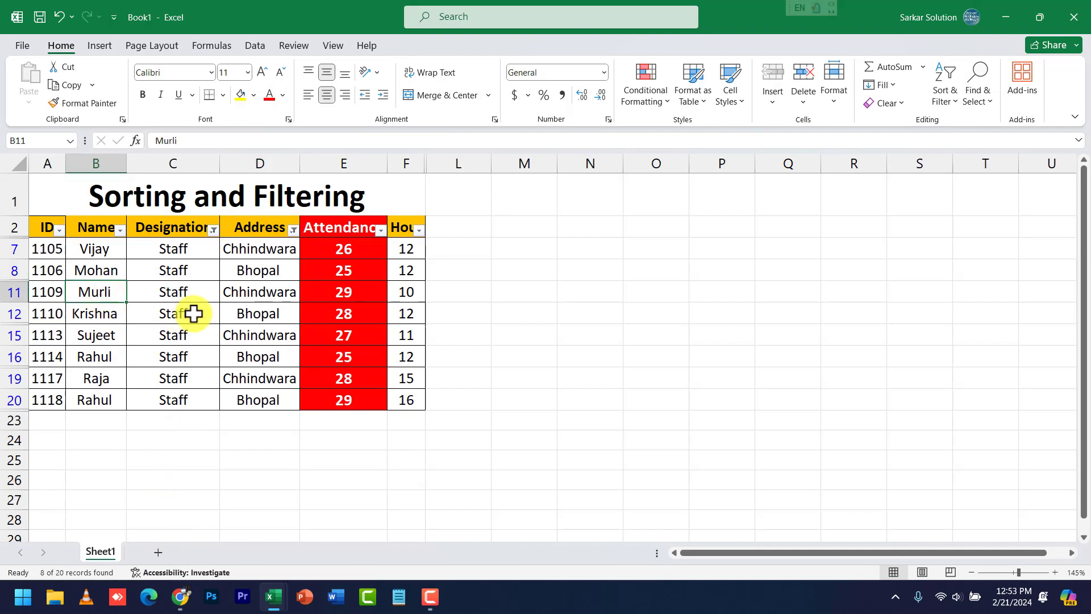
pyautogui.write('Vijay')
pyautogui.press('Return')
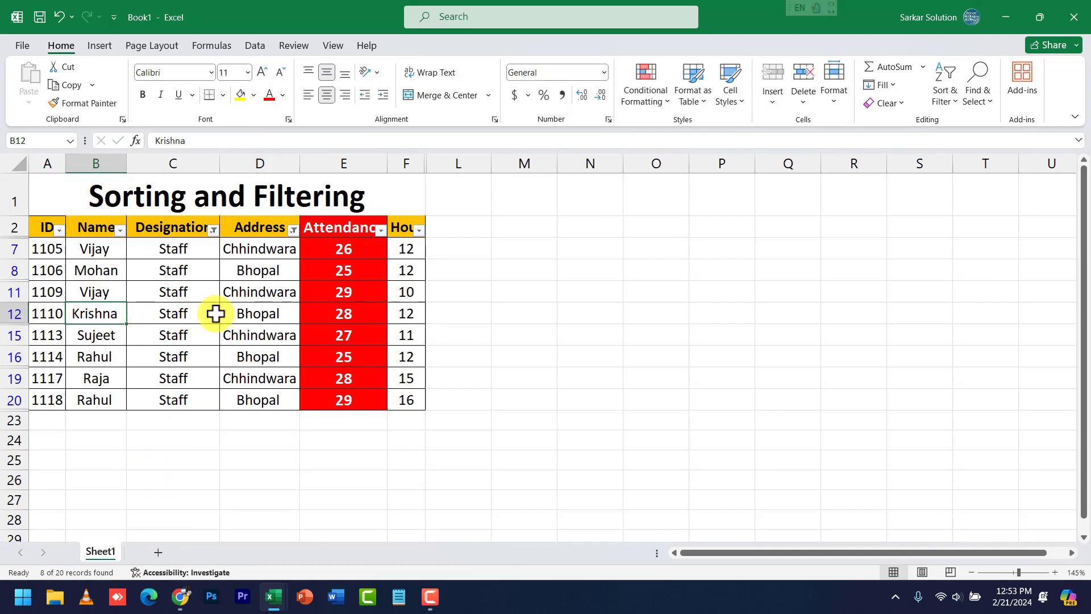
pyautogui.press('Down')
pyautogui.press('Down')
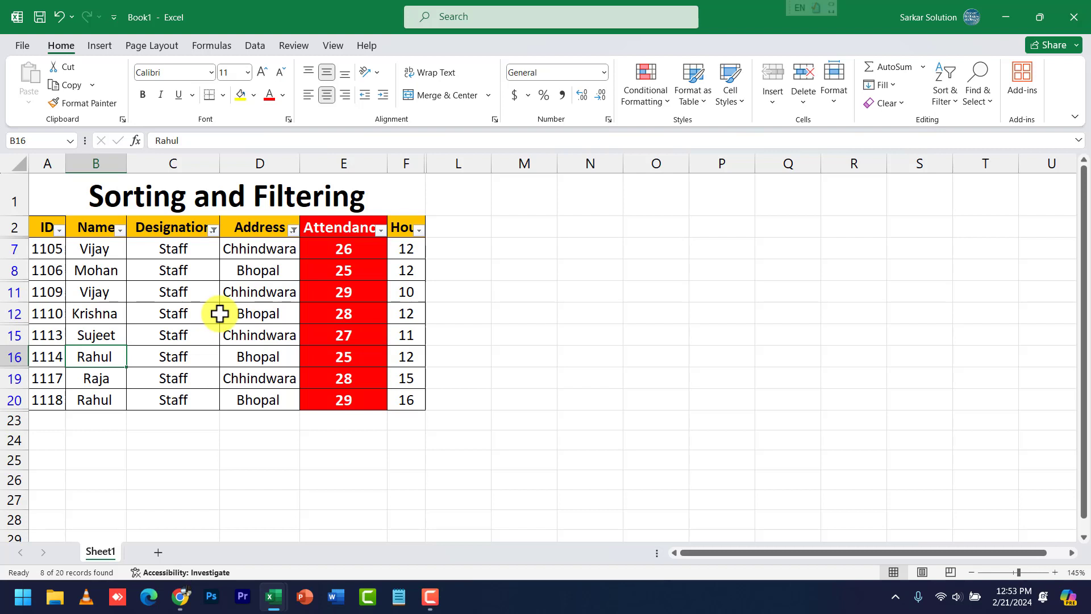
pyautogui.write('LKris')
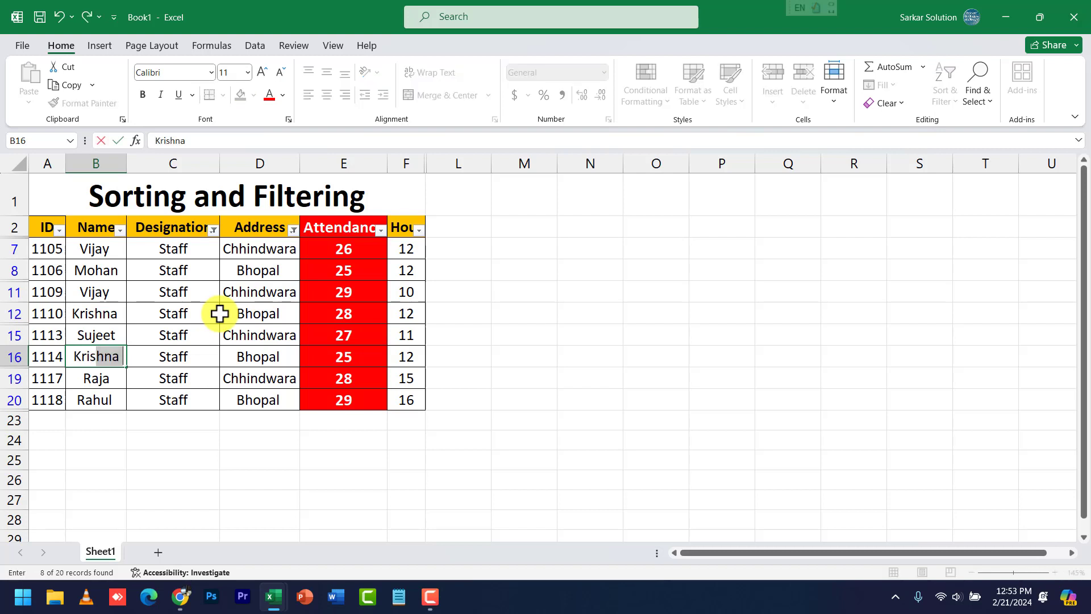
pyautogui.press('Return')
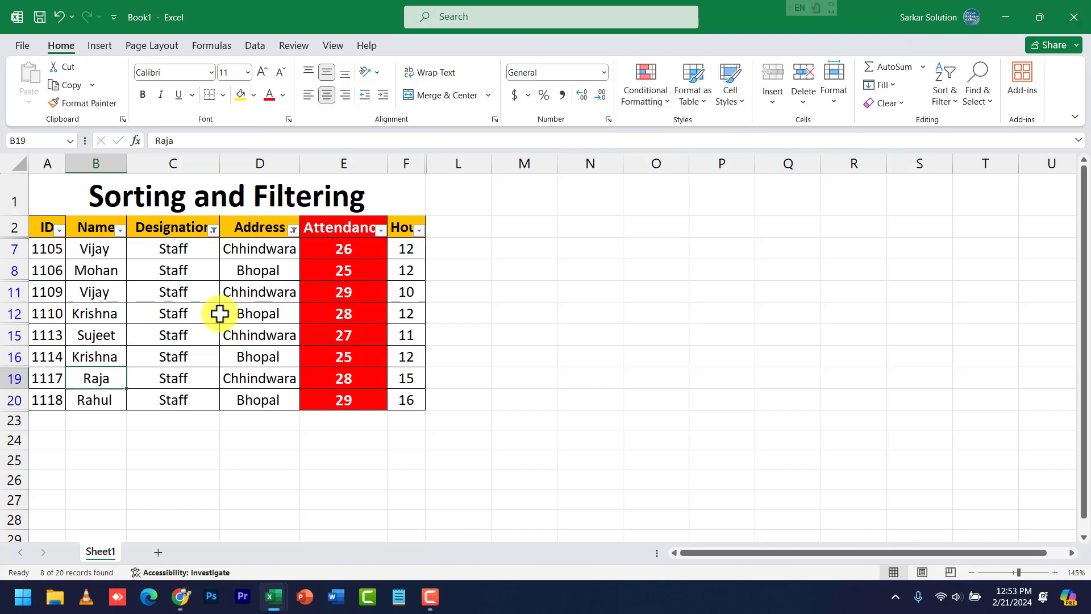
# - Filter the Name column to show only the employees who share the name in B7 and B11
pyautogui.click(120, 229)
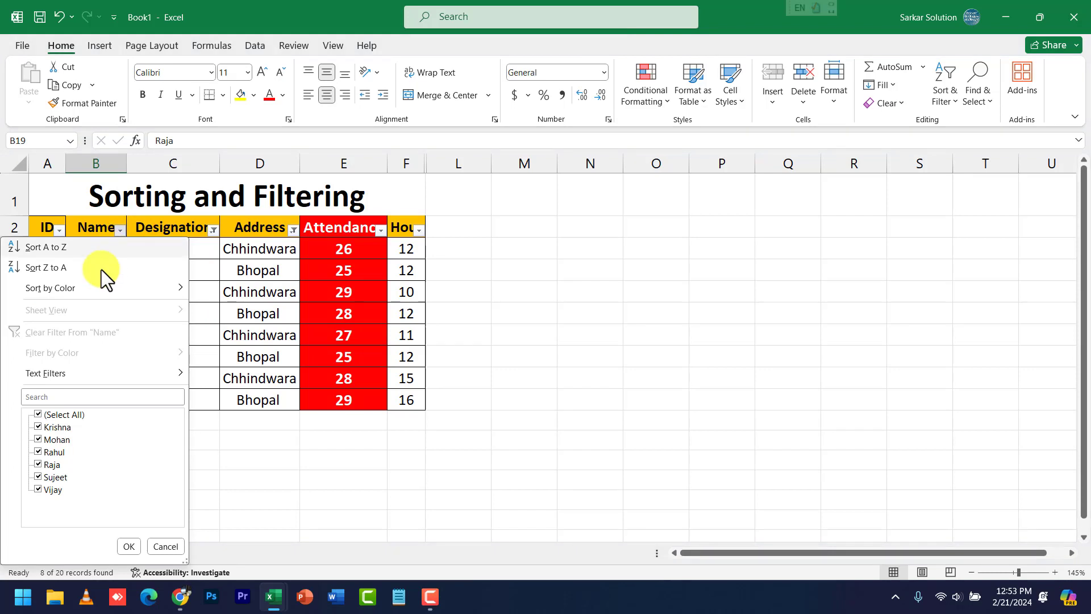
pyautogui.click(38, 413)
pyautogui.click(37, 490)
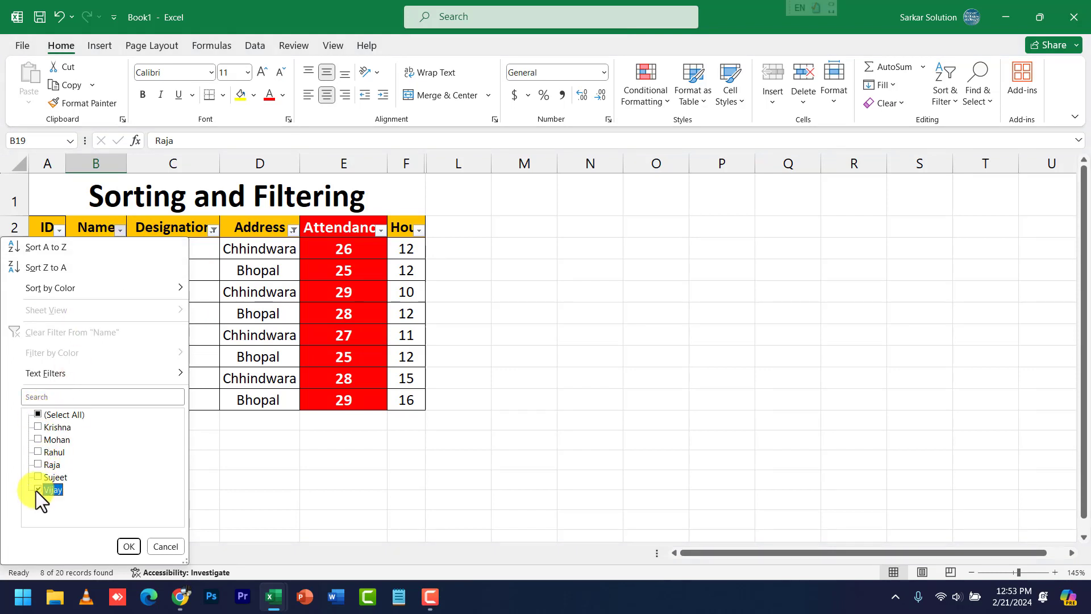
pyautogui.click(129, 544)
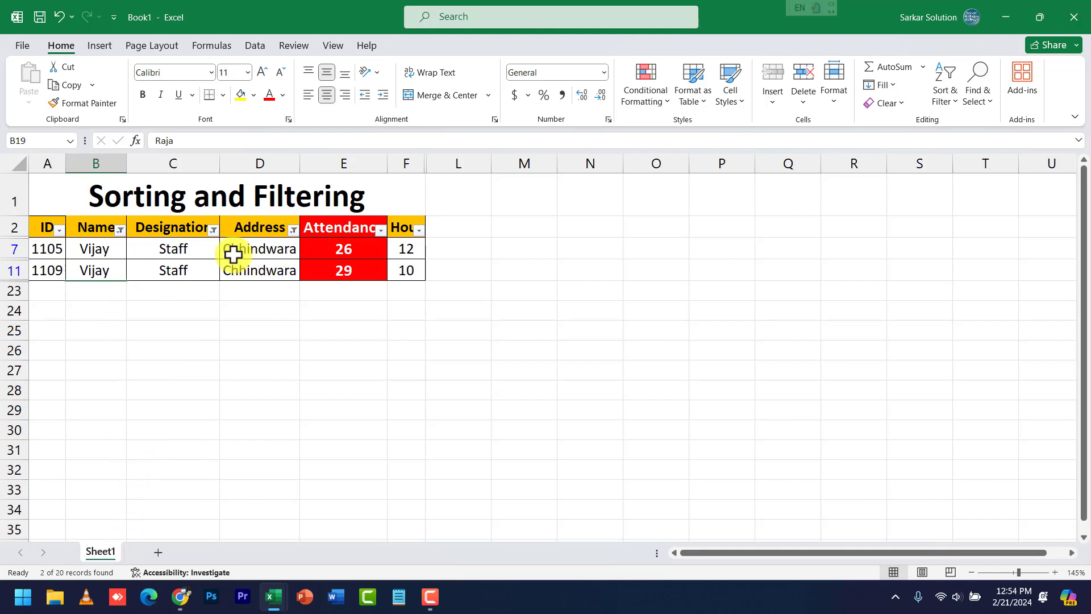
# - Switch the Name column's filter to only the name shared by B12 and B16
pyautogui.click(119, 230)
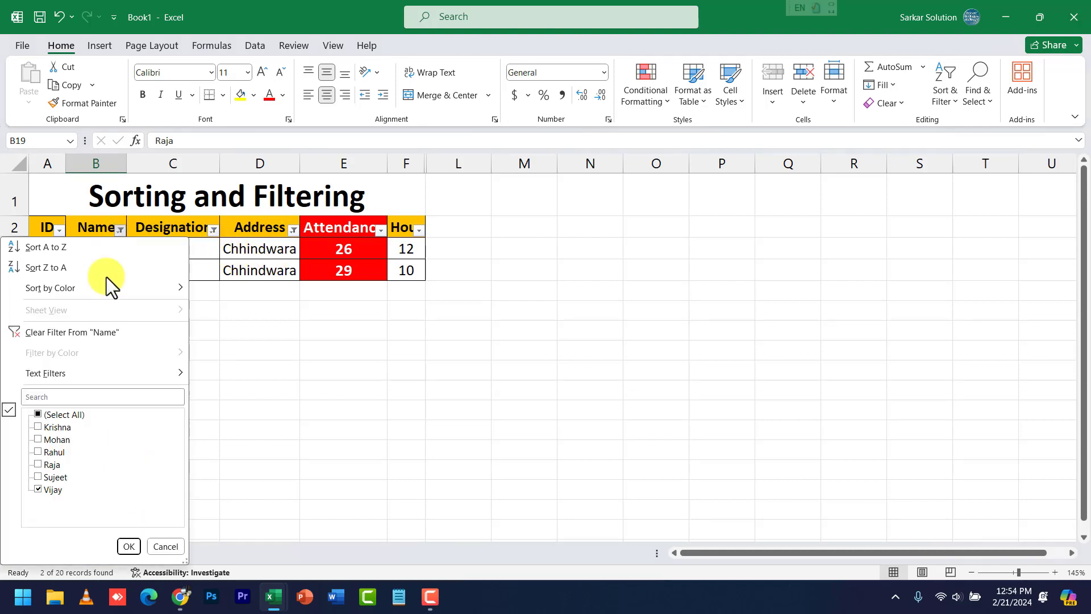
pyautogui.click(35, 413)
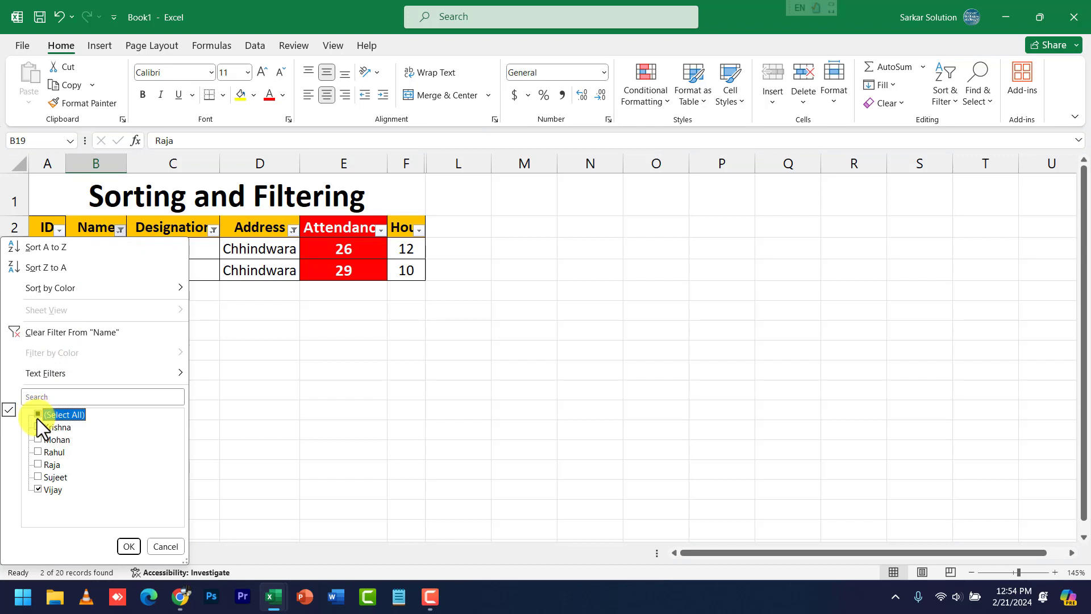
pyautogui.click(36, 428)
pyautogui.click(39, 414)
pyautogui.click(40, 427)
pyautogui.click(125, 546)
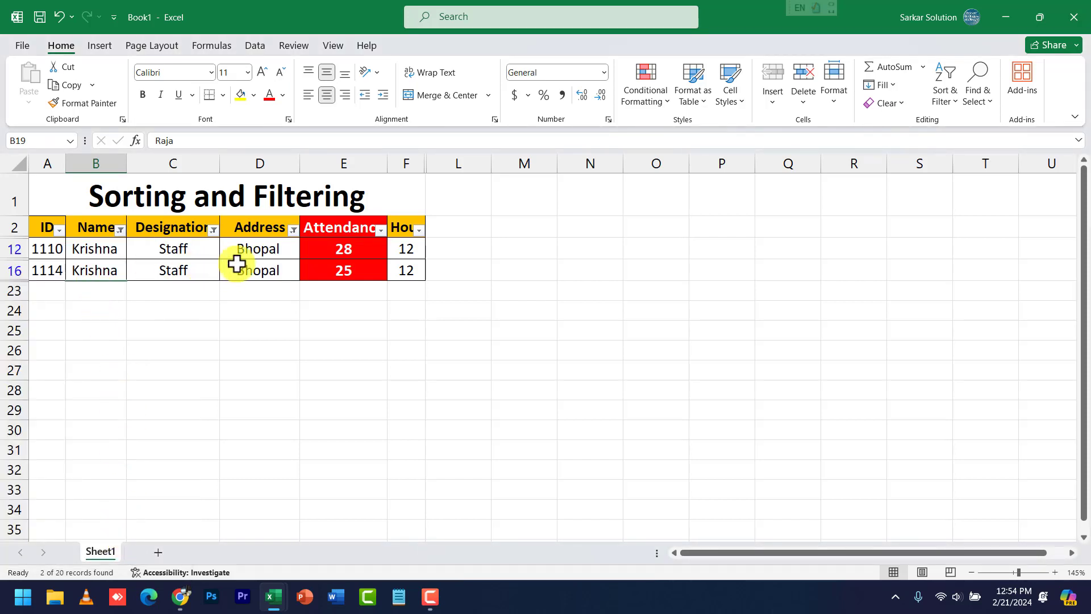
pyautogui.click(293, 230)
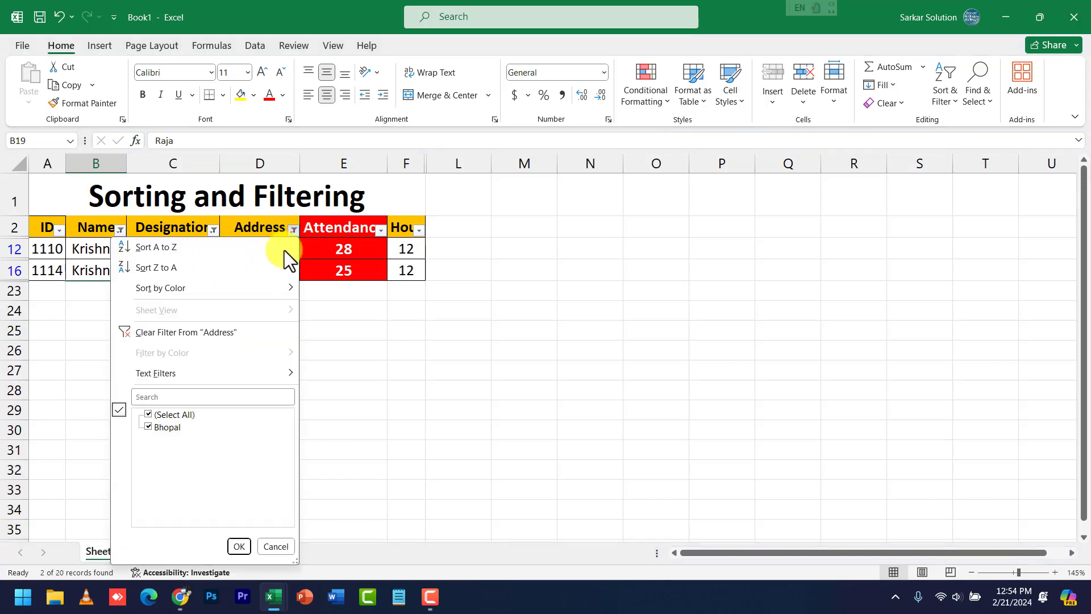
pyautogui.click(148, 414)
pyautogui.click(148, 423)
pyautogui.click(275, 546)
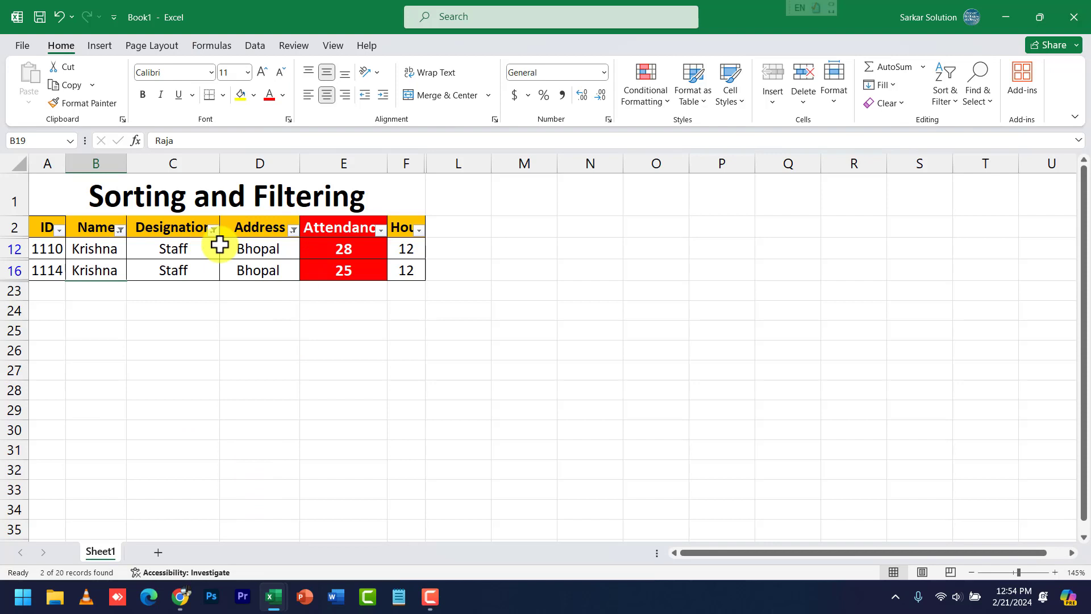
pyautogui.click(120, 229)
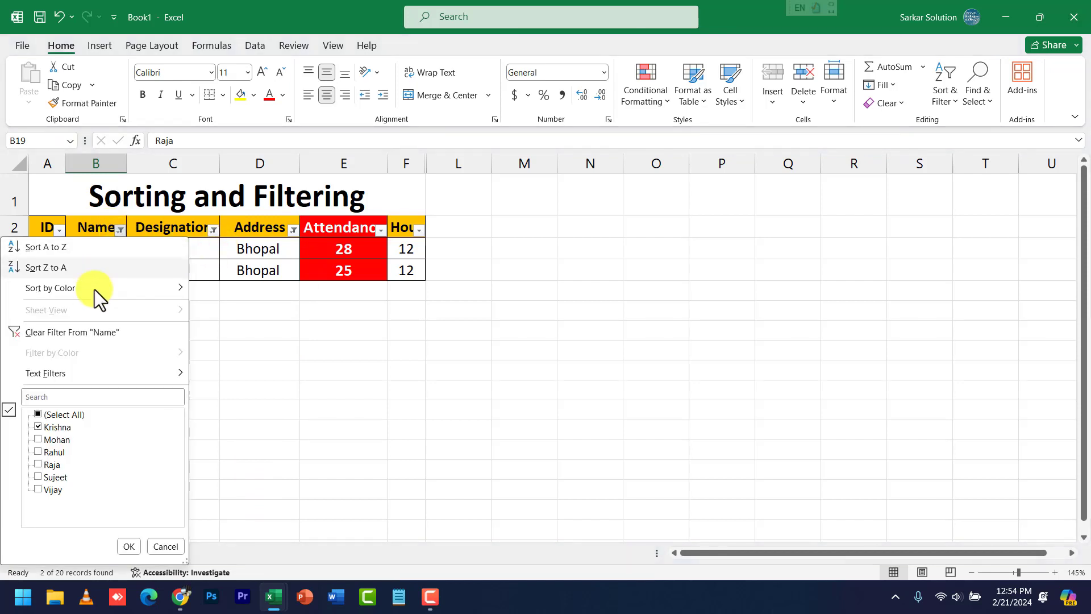
pyautogui.click(37, 413)
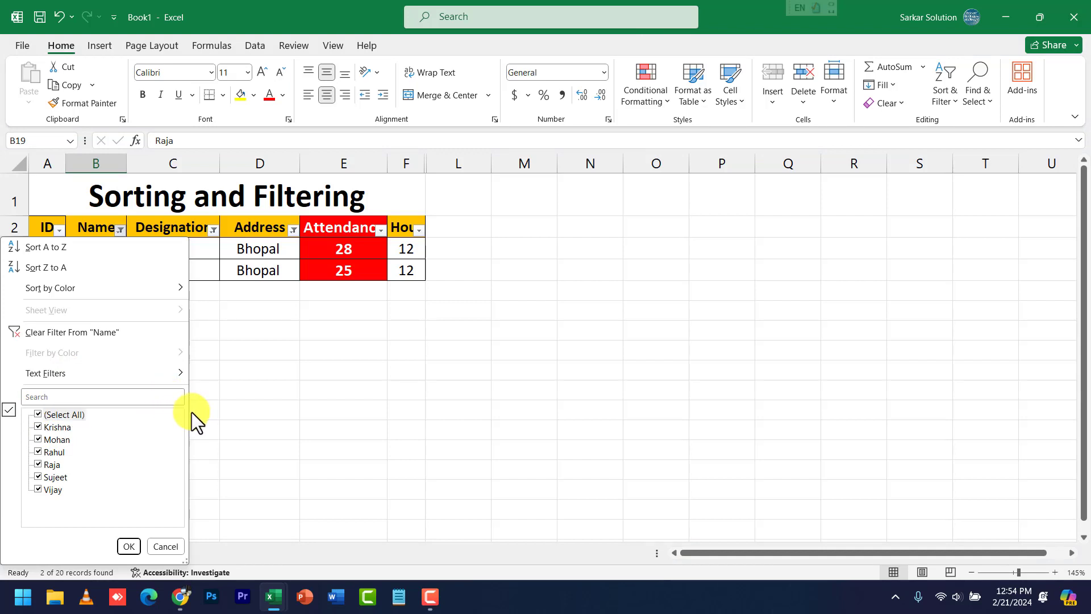
pyautogui.click(243, 307)
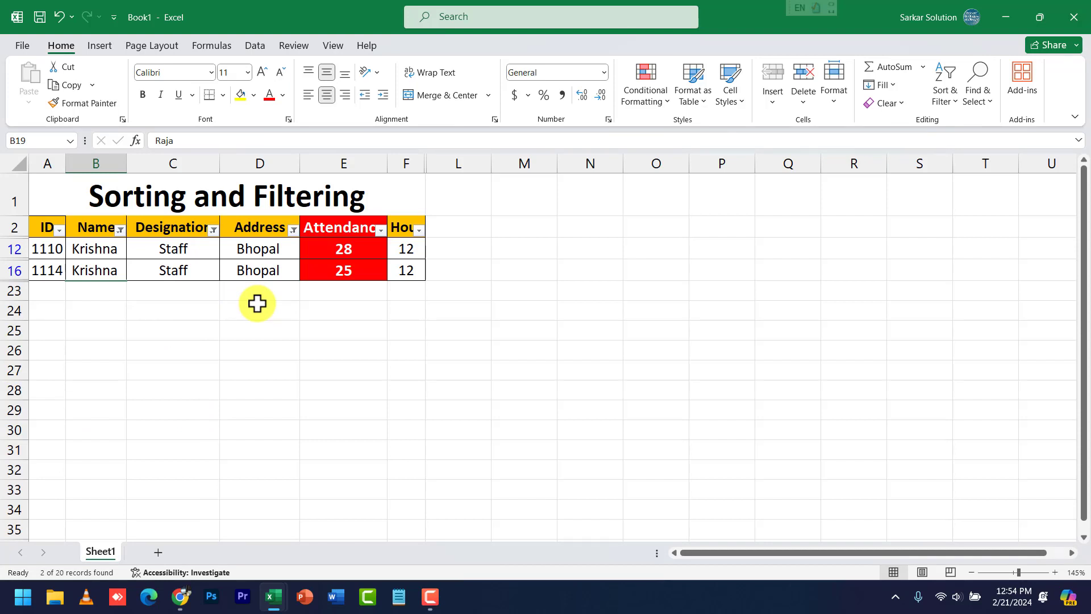
# - Clear the filter from the Name column, leaving the Designation and Address filters applied
pyautogui.click(120, 229)
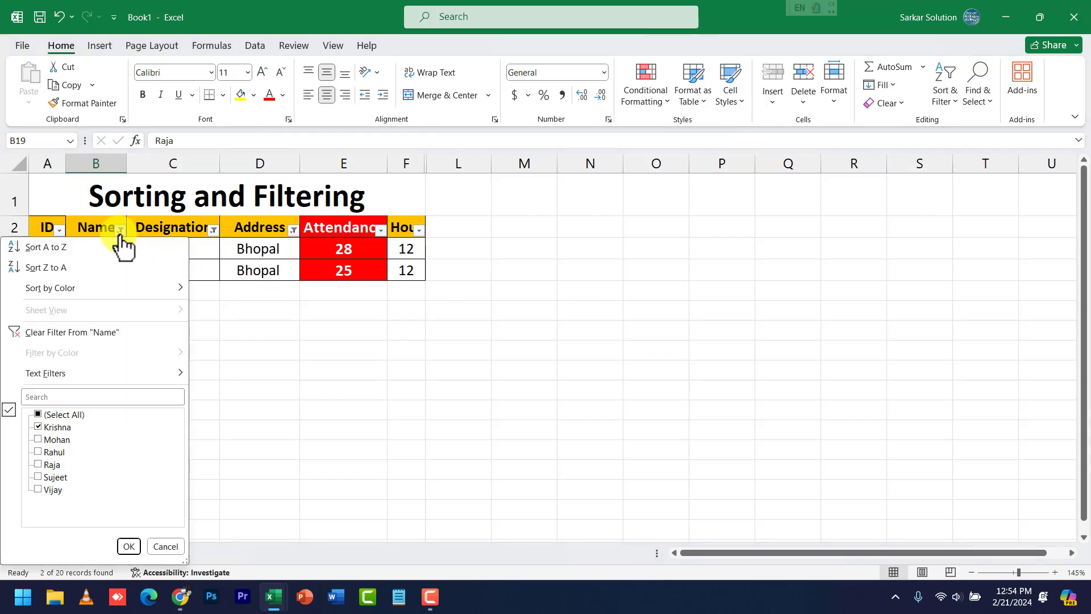
pyautogui.click(59, 334)
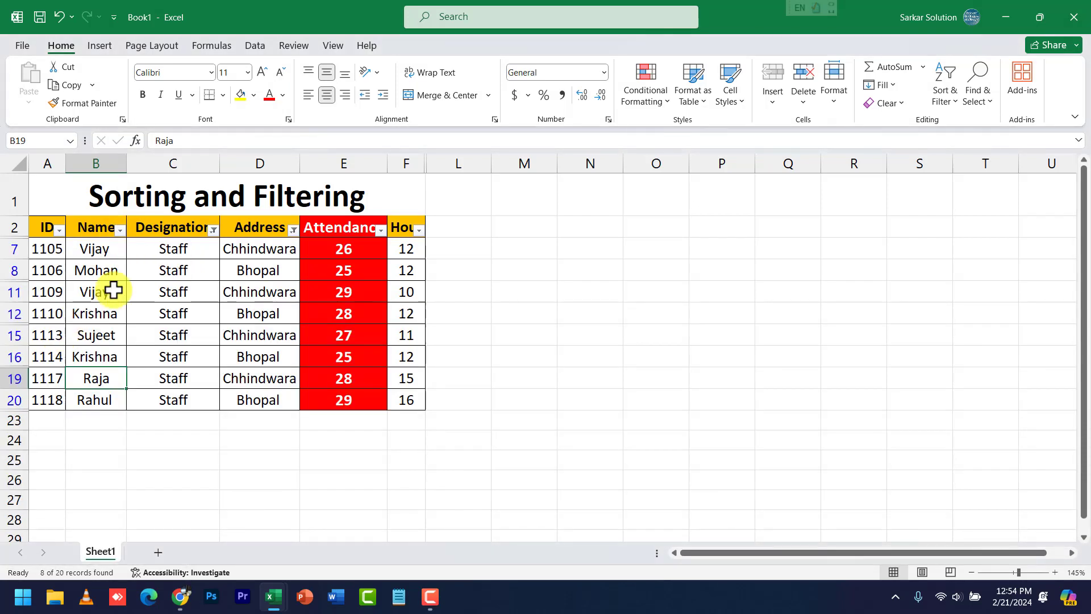
# - Clear the filters from the Designation and Address columns to show the full employee table
pyautogui.click(213, 230)
pyautogui.click(113, 333)
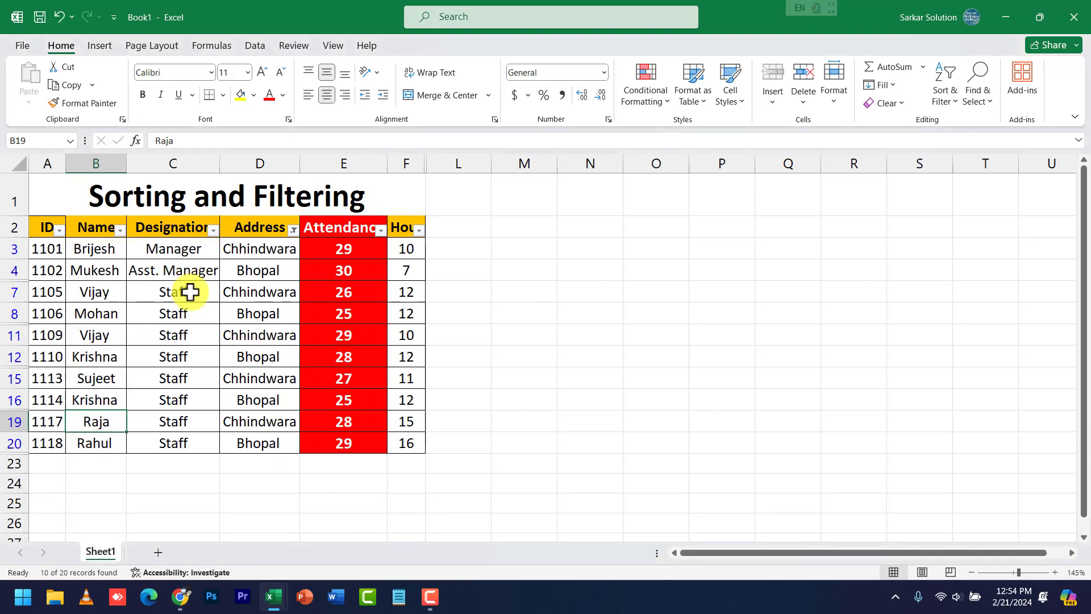
pyautogui.click(293, 230)
pyautogui.click(205, 344)
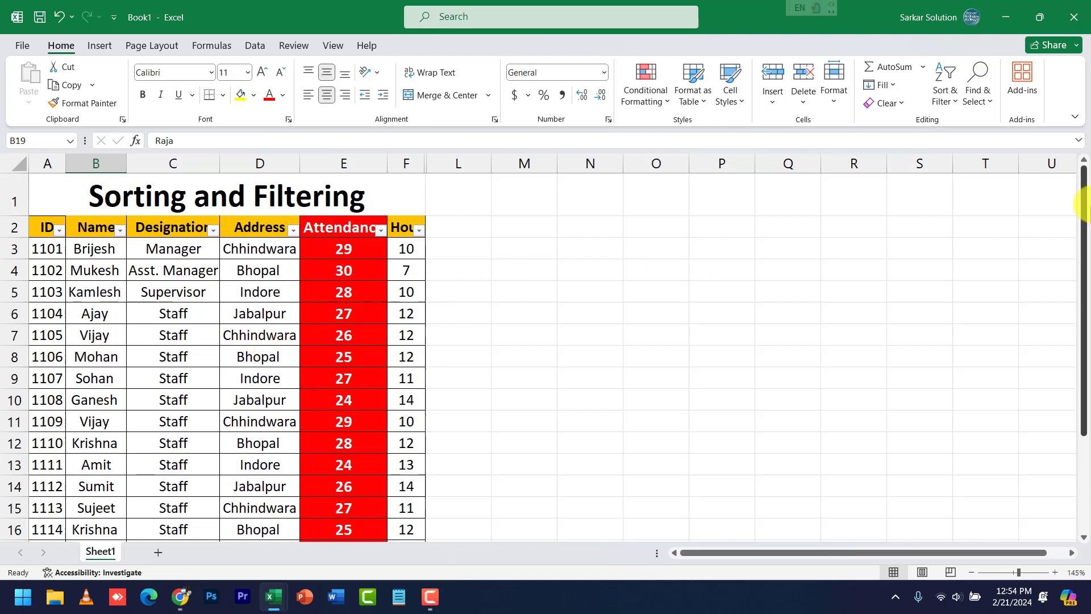
# - Filter the Attendance column to show only the employees with a value of 30
pyautogui.click(949, 90)
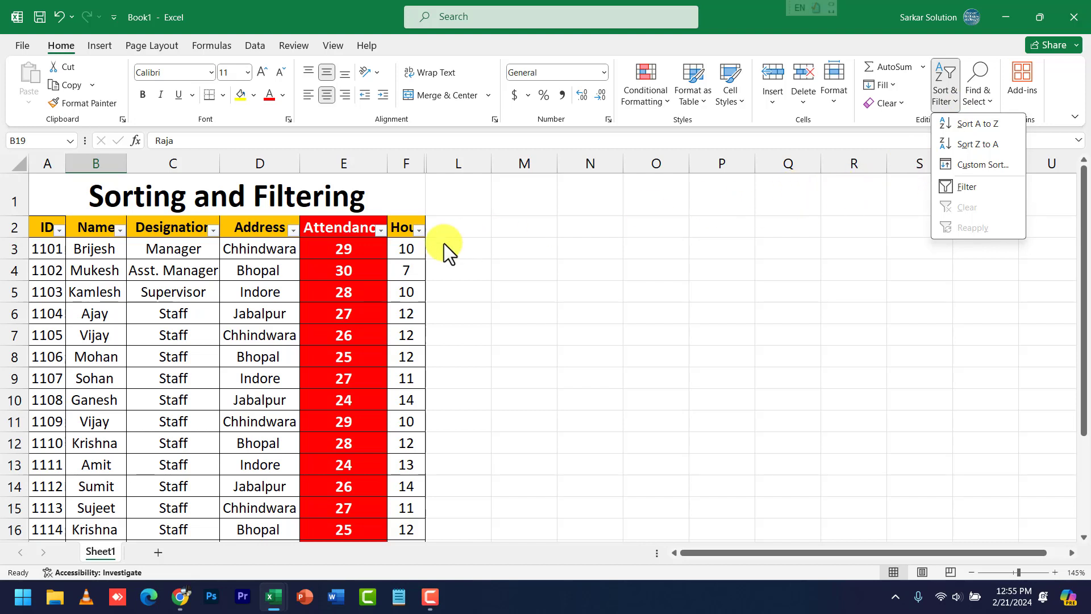
pyautogui.click(409, 270)
pyautogui.moveTo(348, 250); pyautogui.dragTo(358, 462)
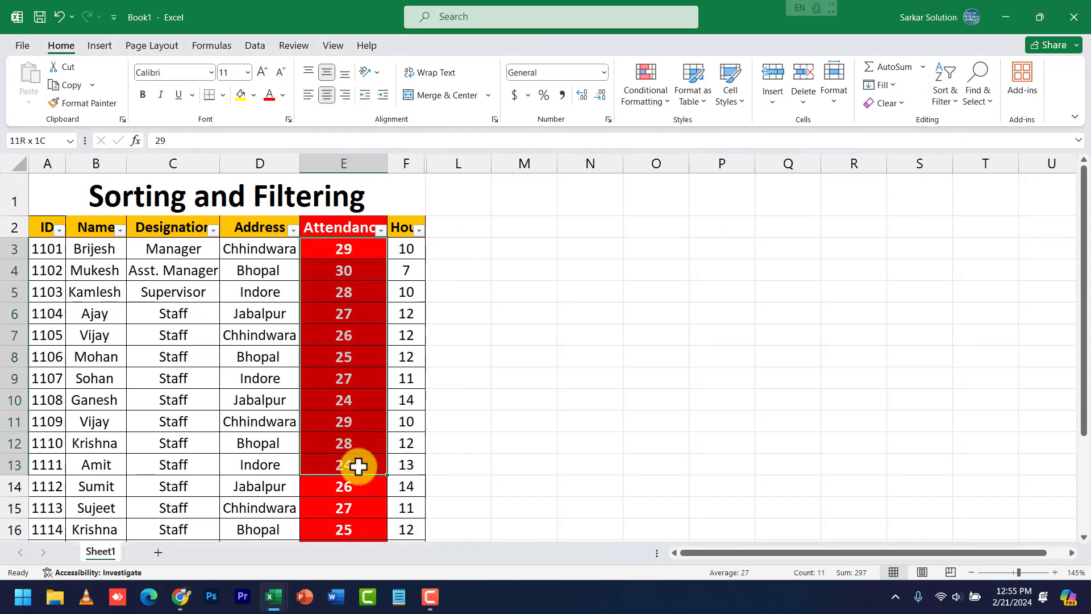
pyautogui.click(383, 229)
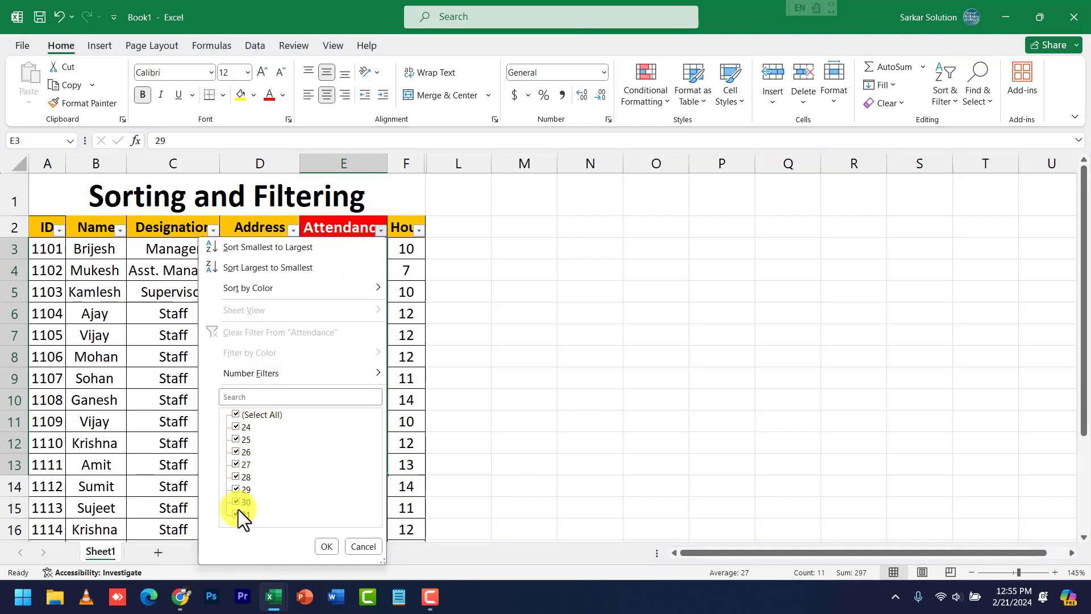
pyautogui.click(233, 417)
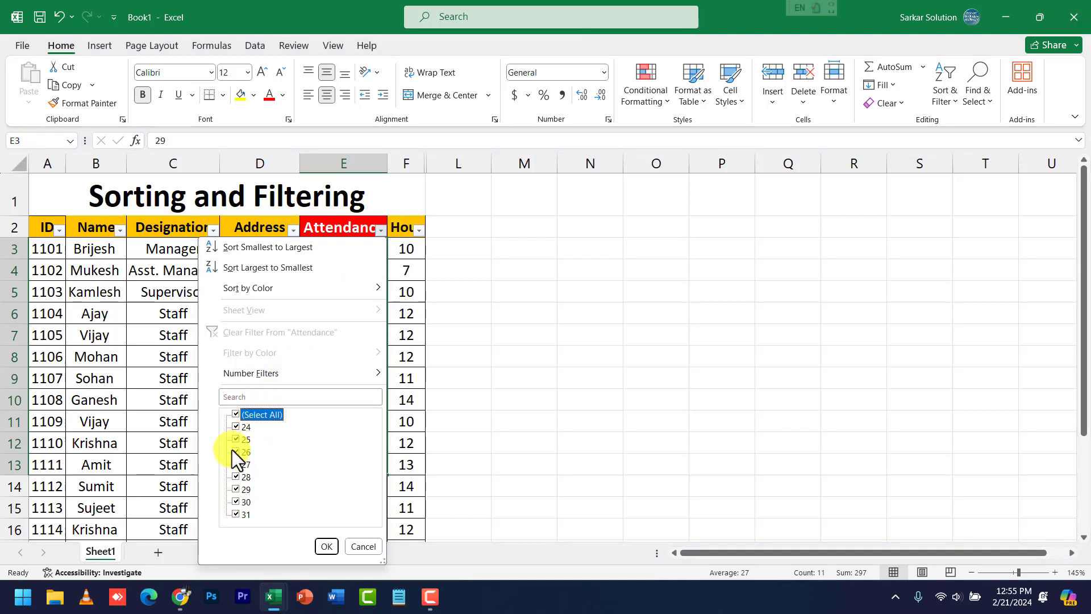
pyautogui.click(235, 416)
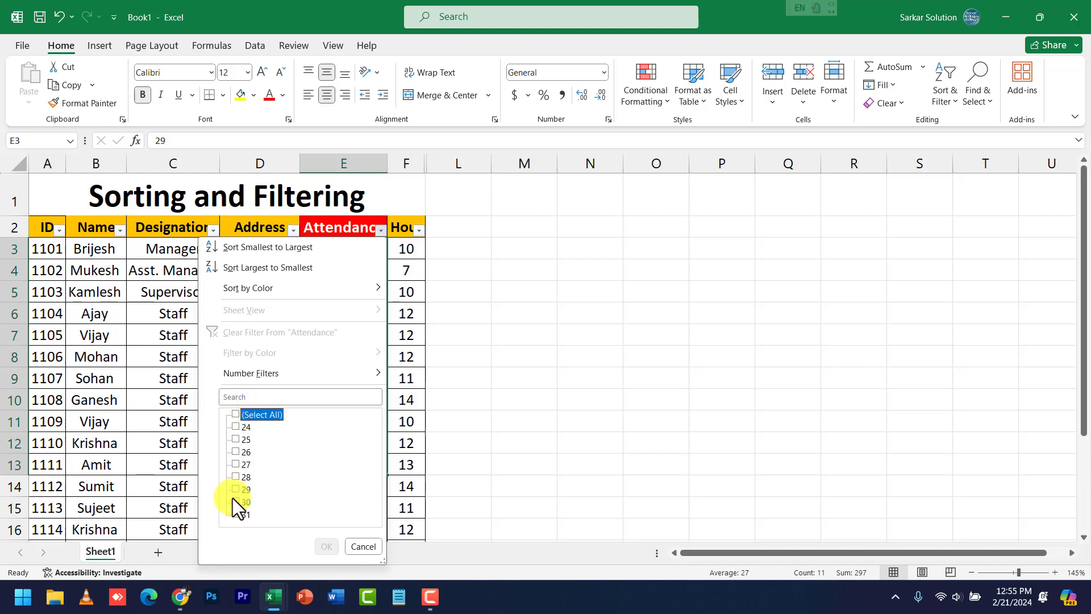
pyautogui.click(237, 502)
pyautogui.click(327, 546)
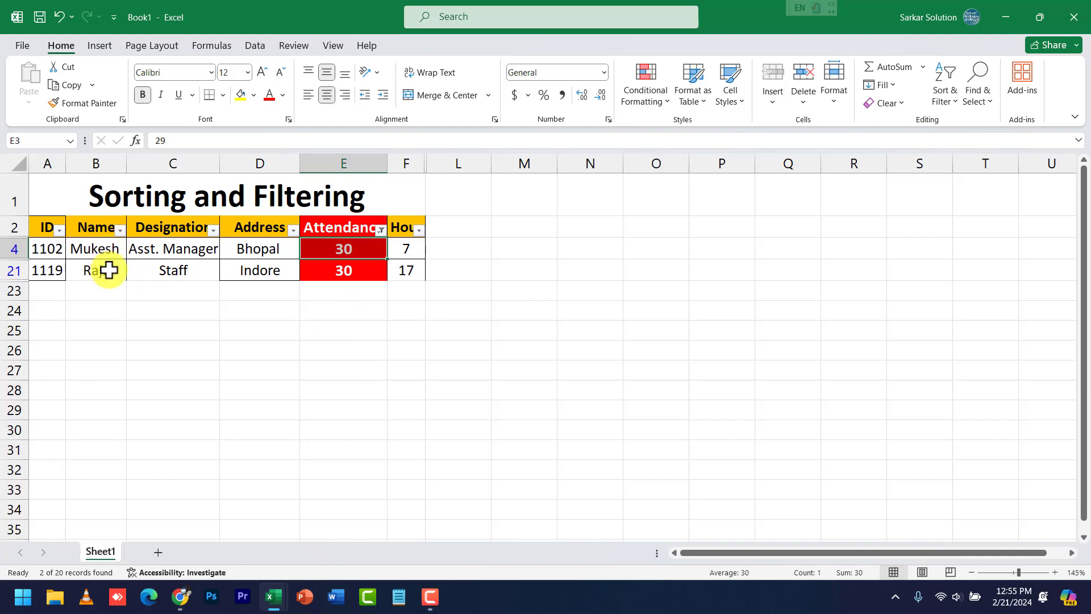
# - Clear the filter from the Attendance column
pyautogui.click(389, 228)
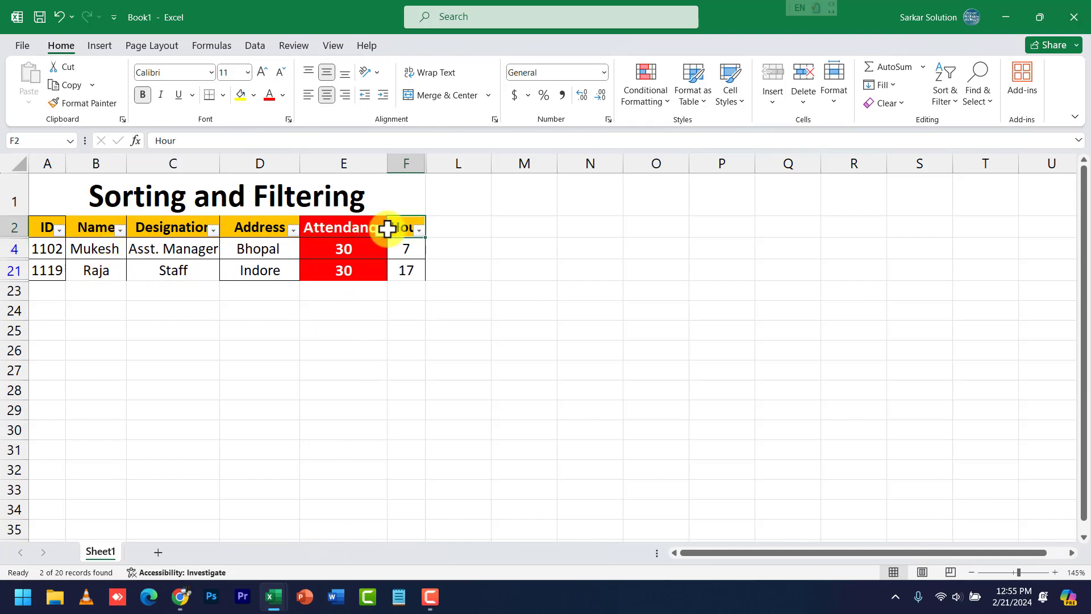
pyautogui.click(381, 229)
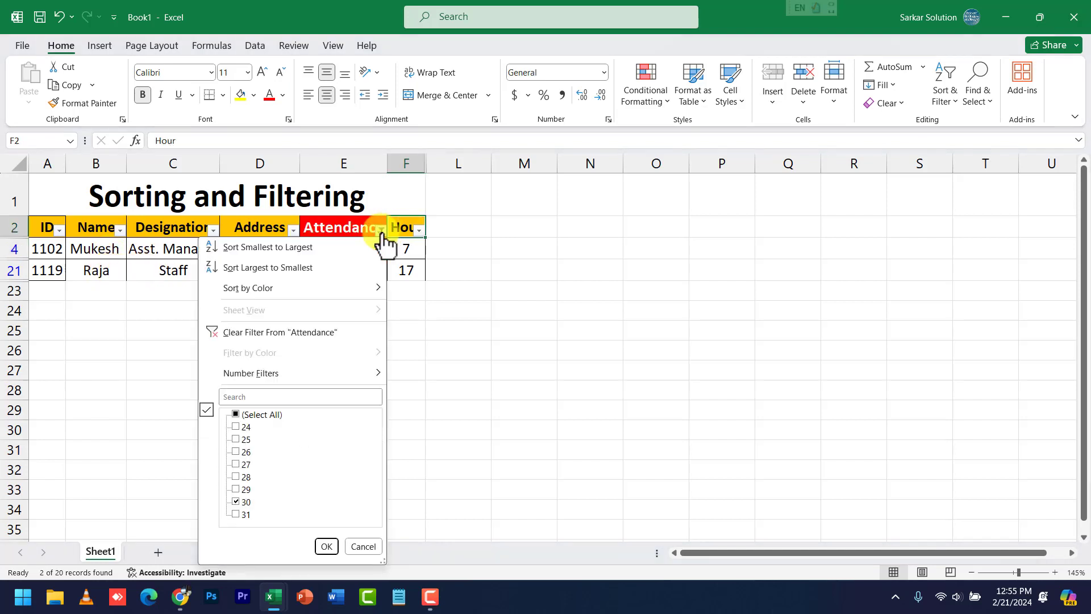
pyautogui.click(265, 334)
pyautogui.scroll(-3, 299, 317)
pyautogui.scroll(3, 299, 317)
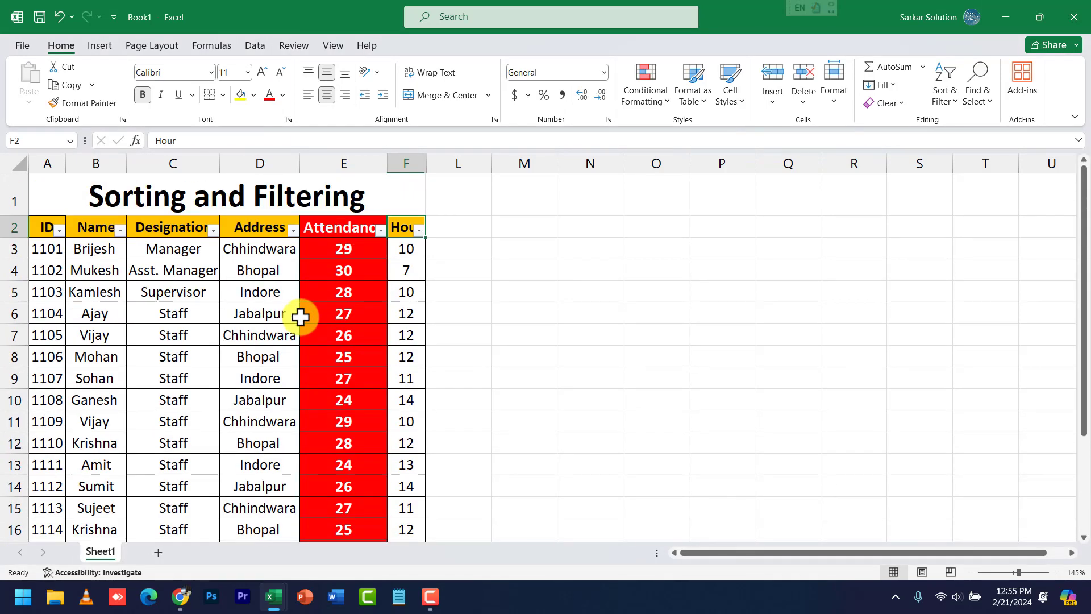
pyautogui.click(948, 93)
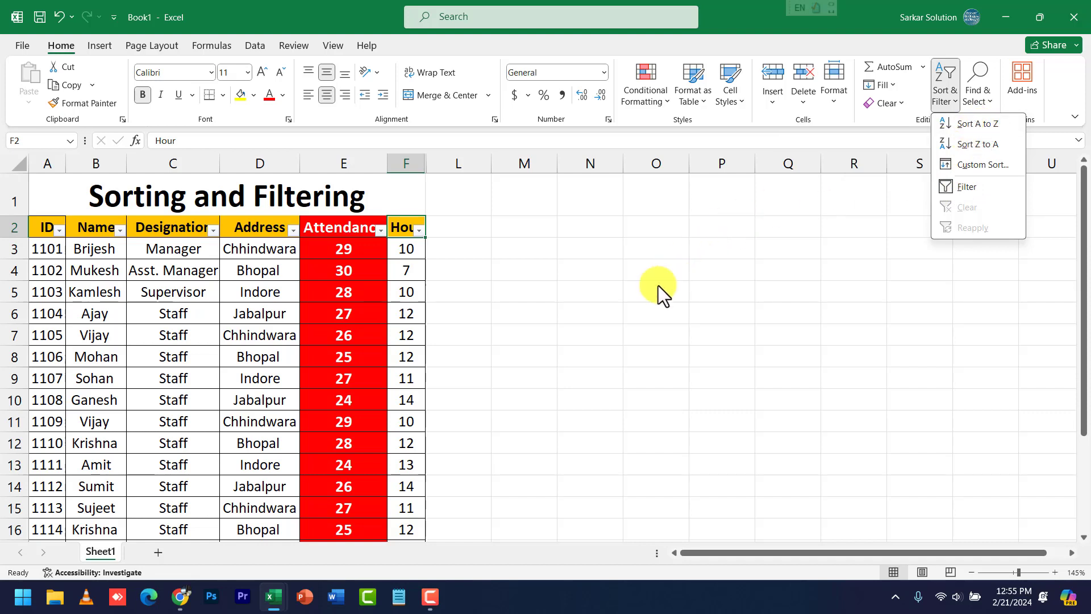
pyautogui.click(619, 284)
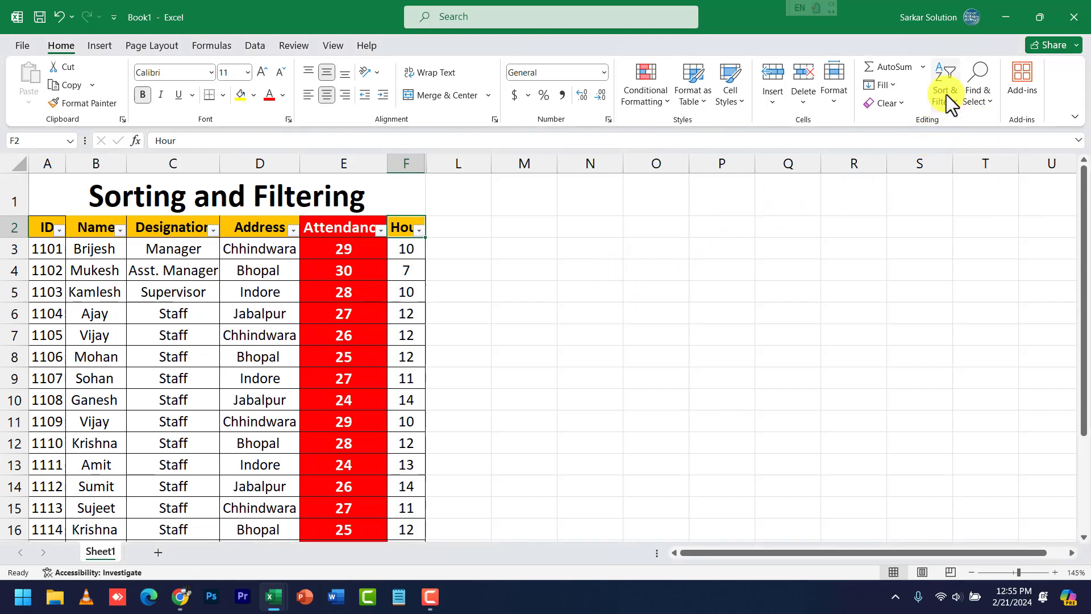
pyautogui.click(662, 230)
pyautogui.click(596, 290)
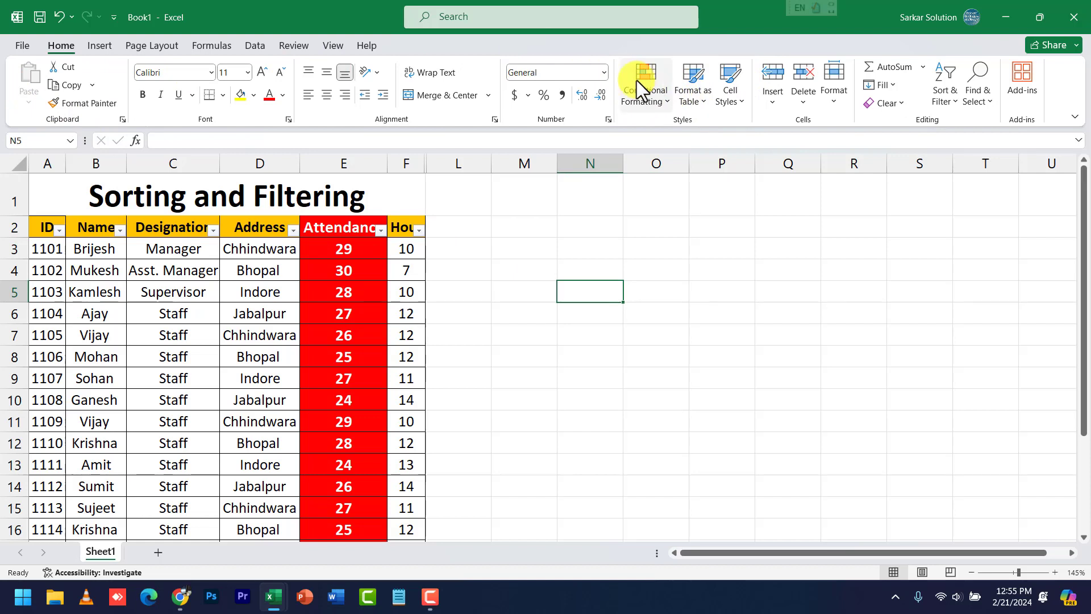
pyautogui.click(604, 72)
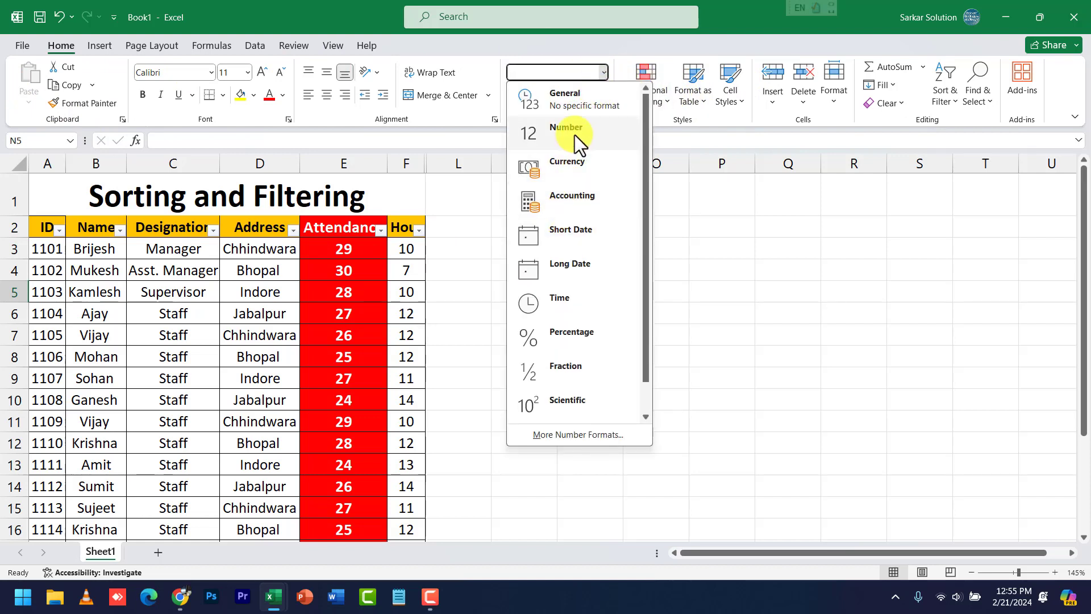
pyautogui.scroll(-1, 601, 354)
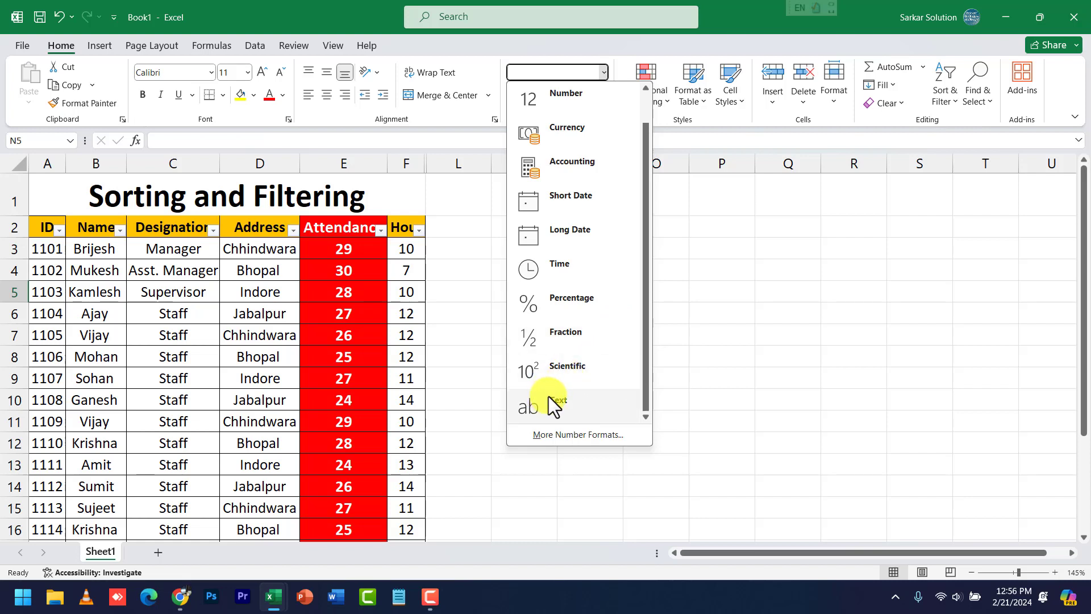
pyautogui.scroll(1, 557, 358)
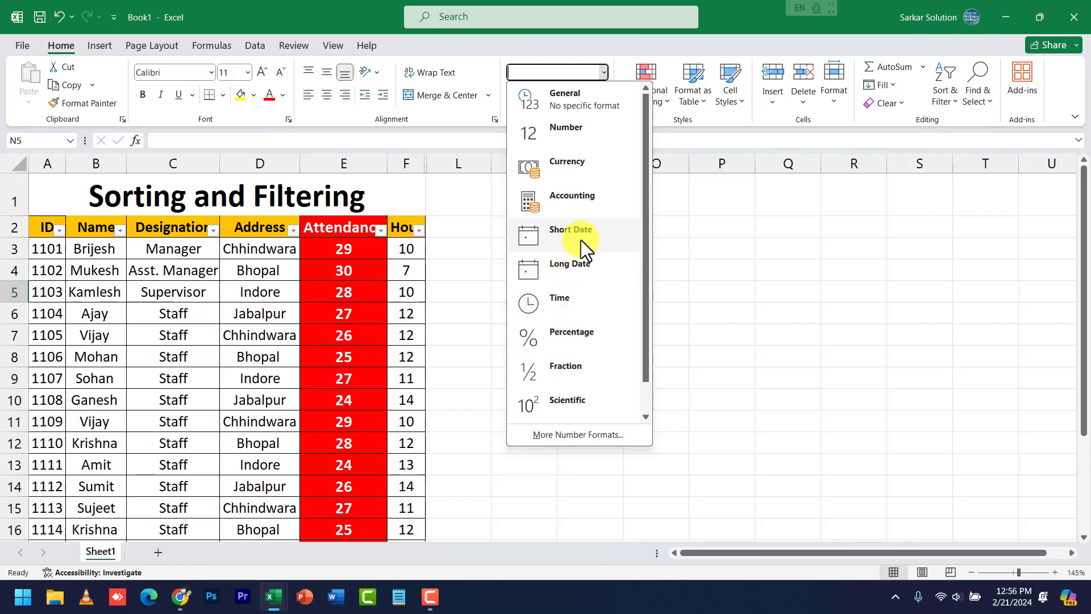
pyautogui.click(656, 256)
pyautogui.click(661, 108)
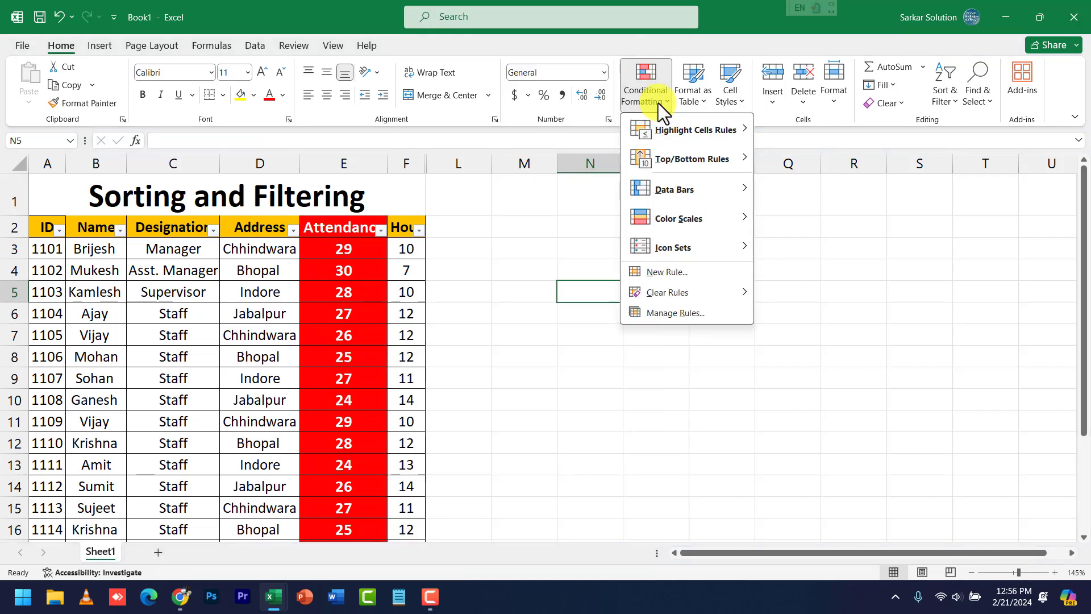
pyautogui.click(659, 107)
pyautogui.click(513, 277)
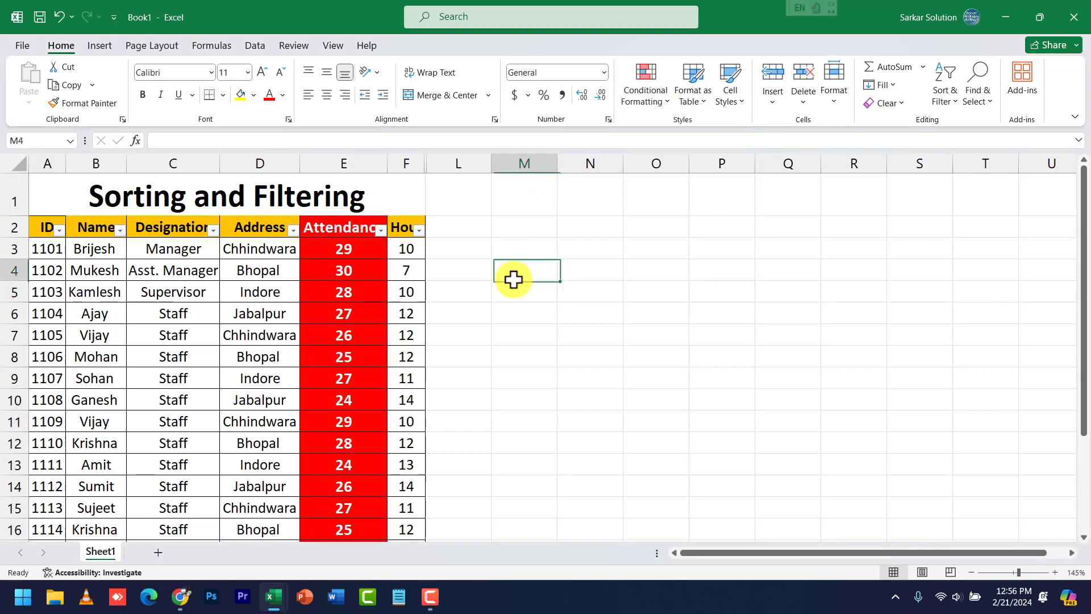
pyautogui.moveTo(348, 251); pyautogui.dragTo(348, 507)
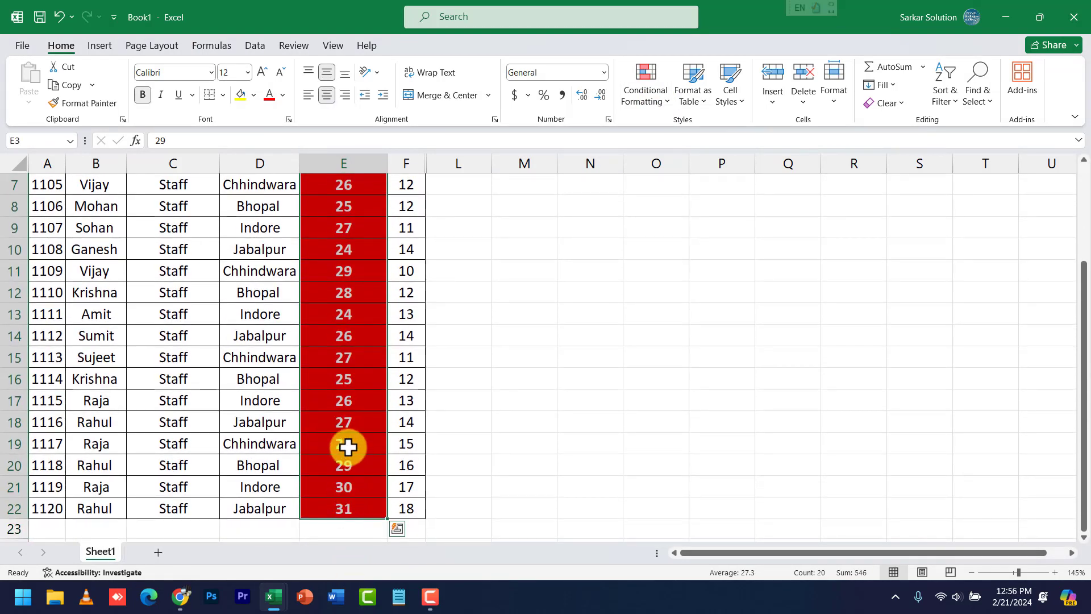
pyautogui.scroll(1, 348, 446)
pyautogui.scroll(1, 348, 446)
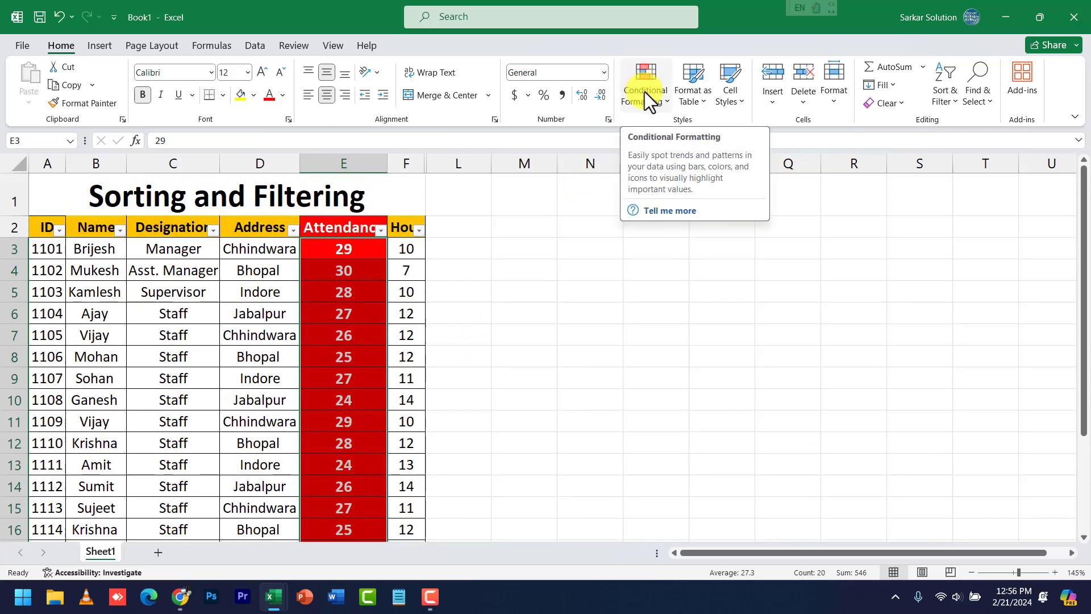
pyautogui.click(690, 104)
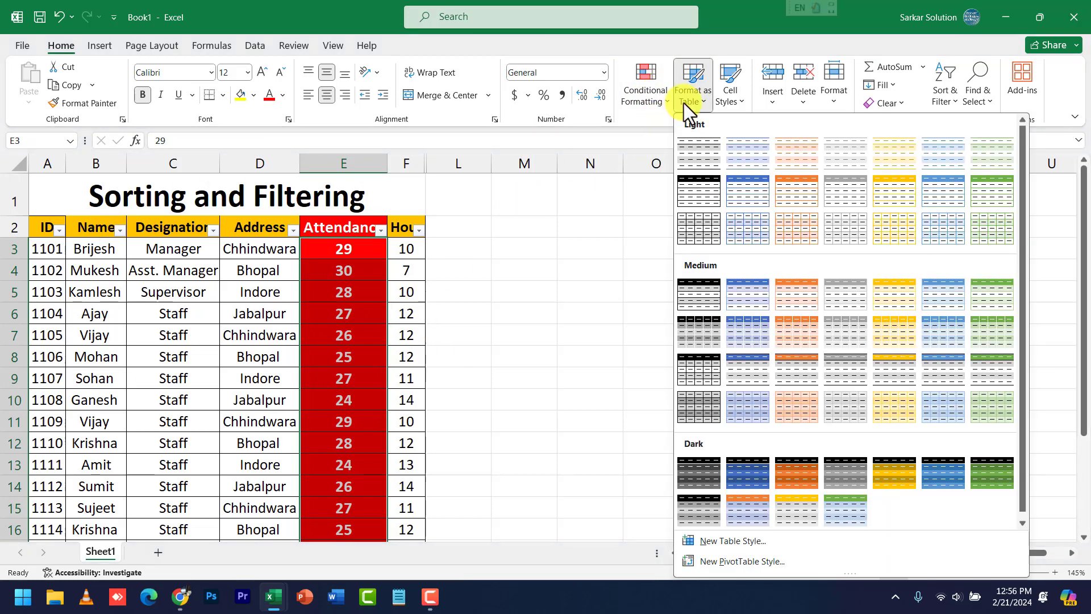
pyautogui.click(731, 101)
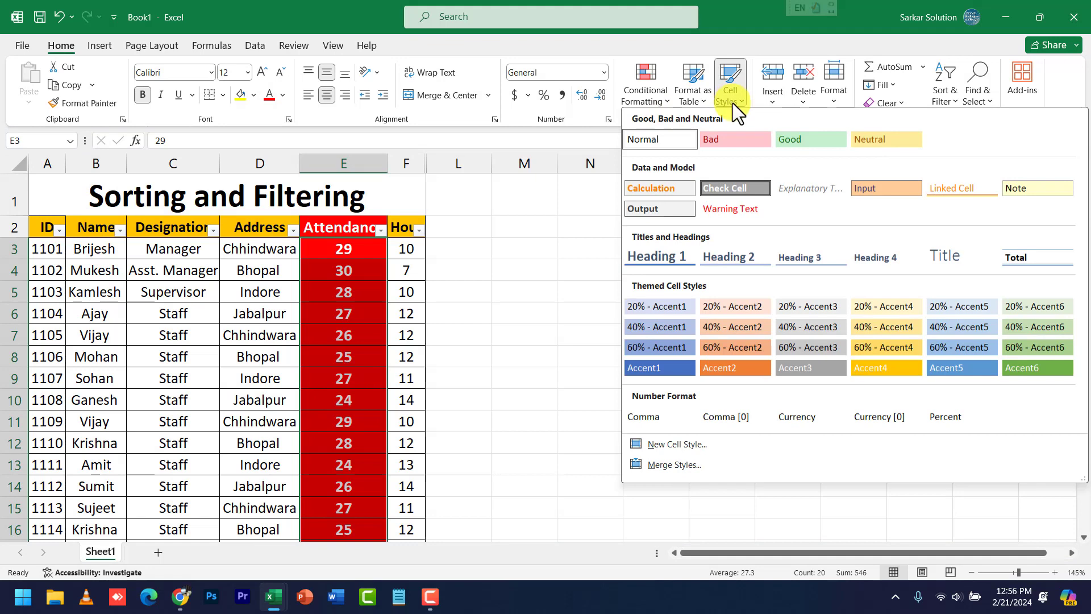
pyautogui.click(725, 102)
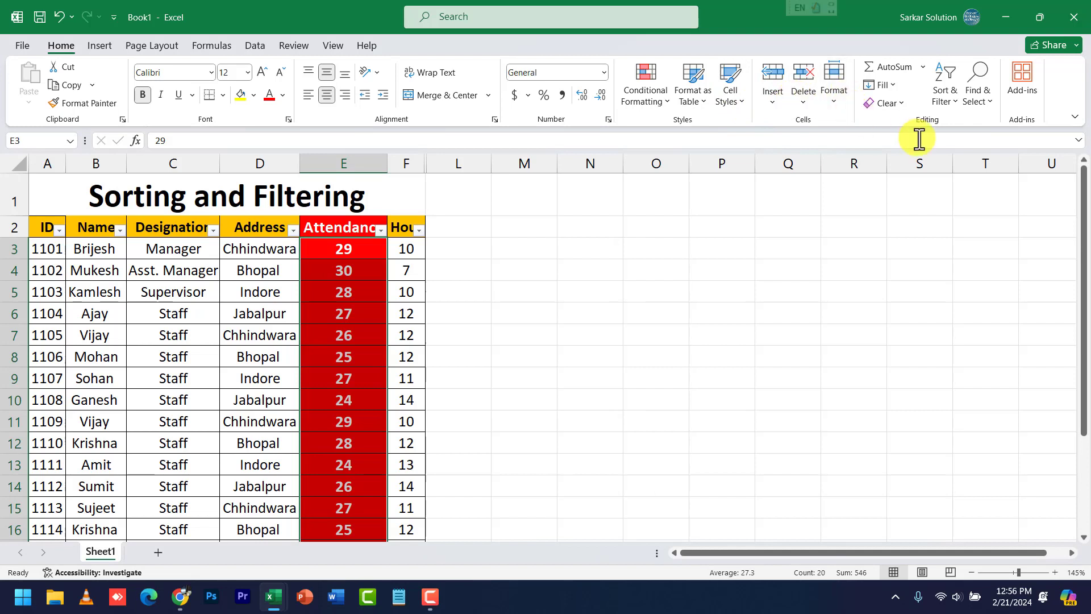
pyautogui.click(923, 67)
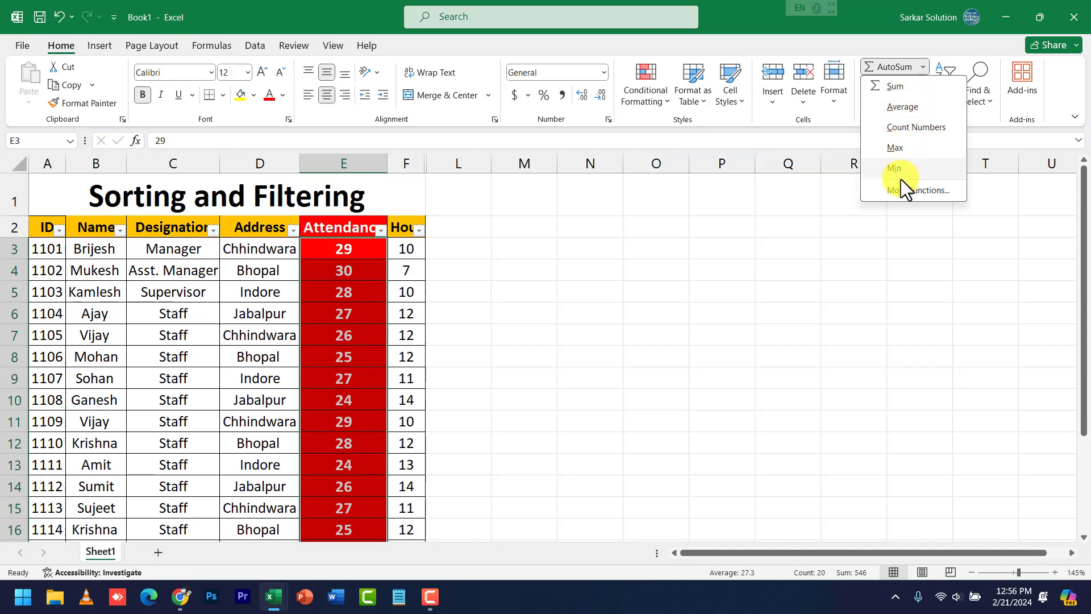
pyautogui.click(919, 69)
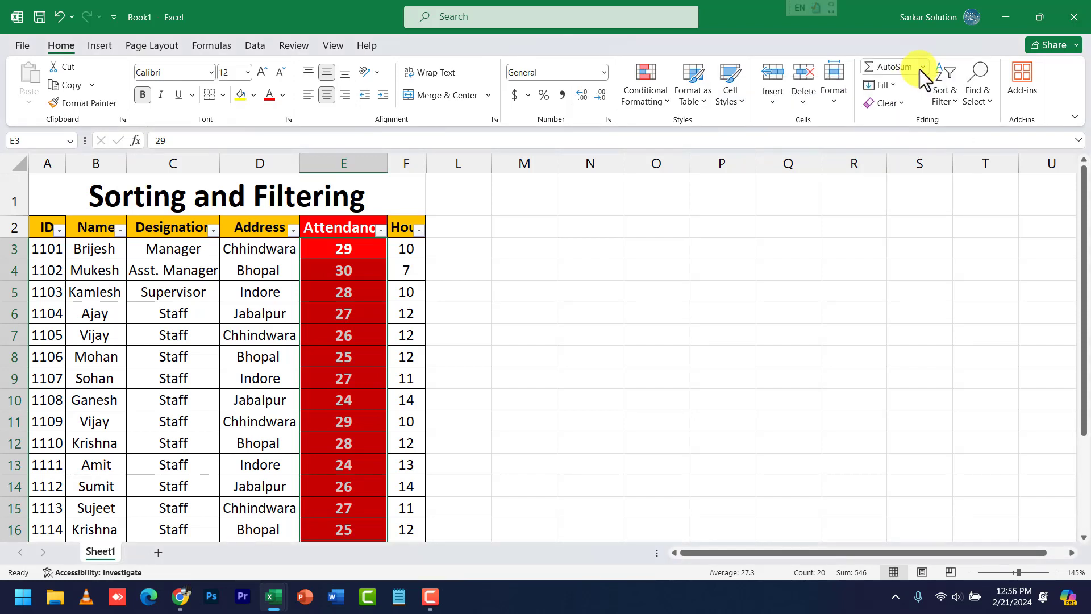
pyautogui.click(894, 86)
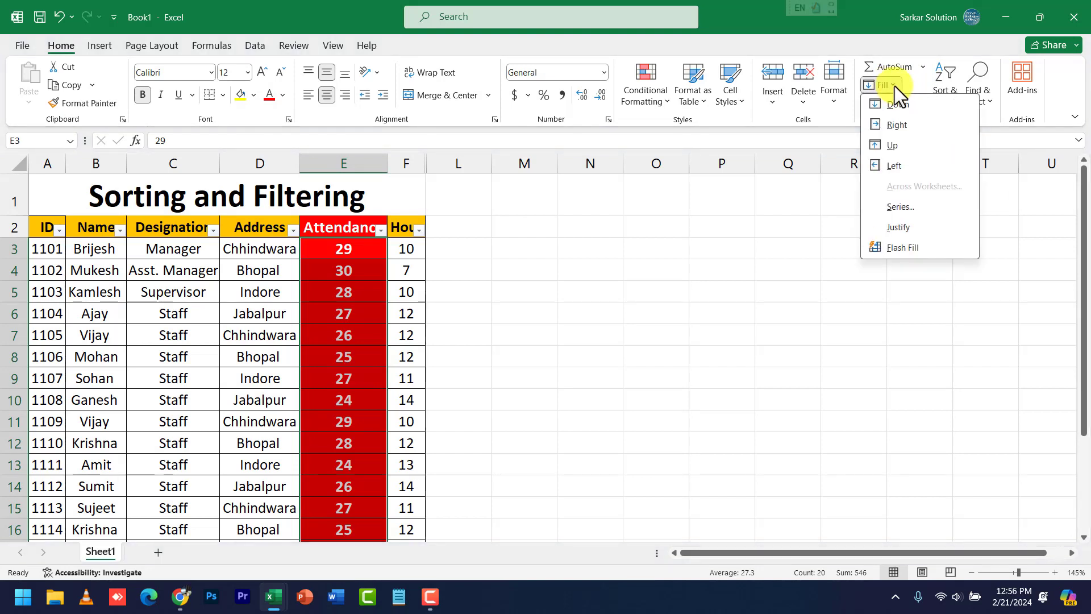
pyautogui.click(895, 86)
pyautogui.click(935, 96)
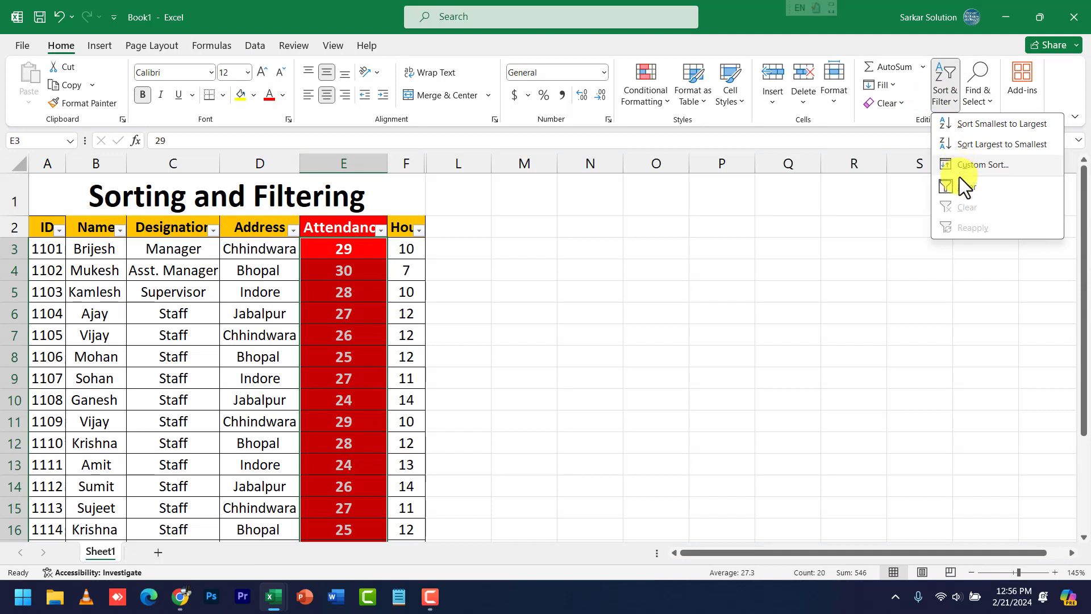
pyautogui.click(971, 97)
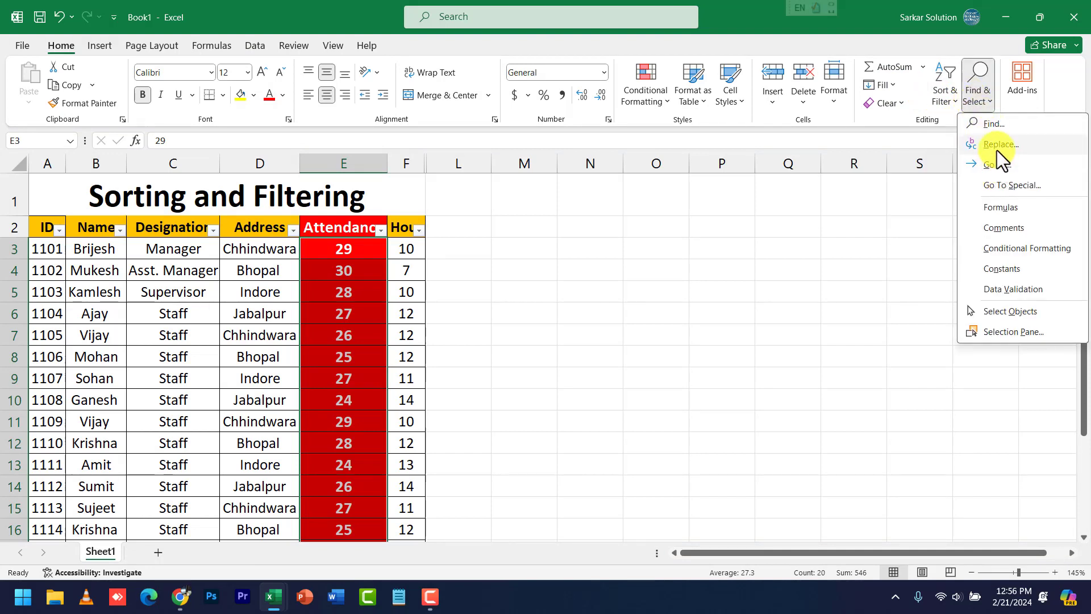
pyautogui.click(746, 247)
pyautogui.hotkey('ctrl', 'f')
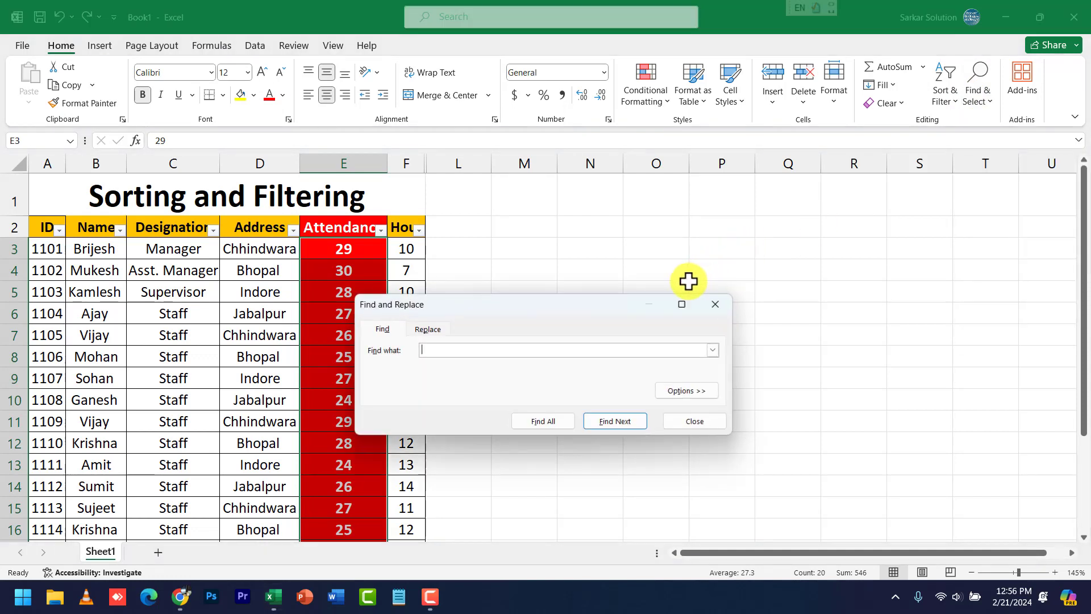
pyautogui.moveTo(596, 302); pyautogui.dragTo(648, 211)
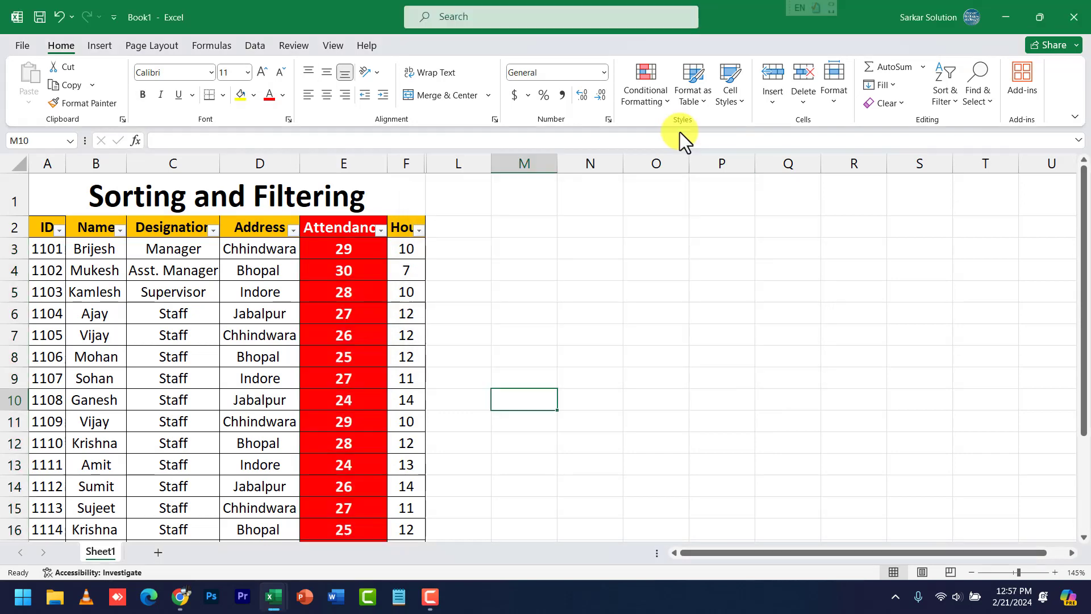
pyautogui.click(775, 104)
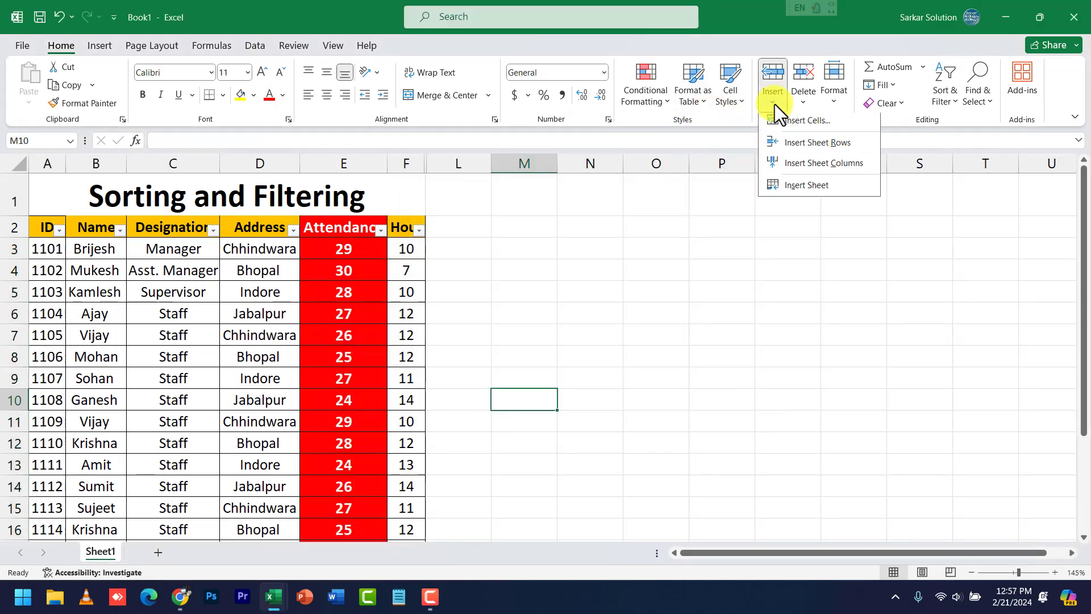
pyautogui.click(805, 101)
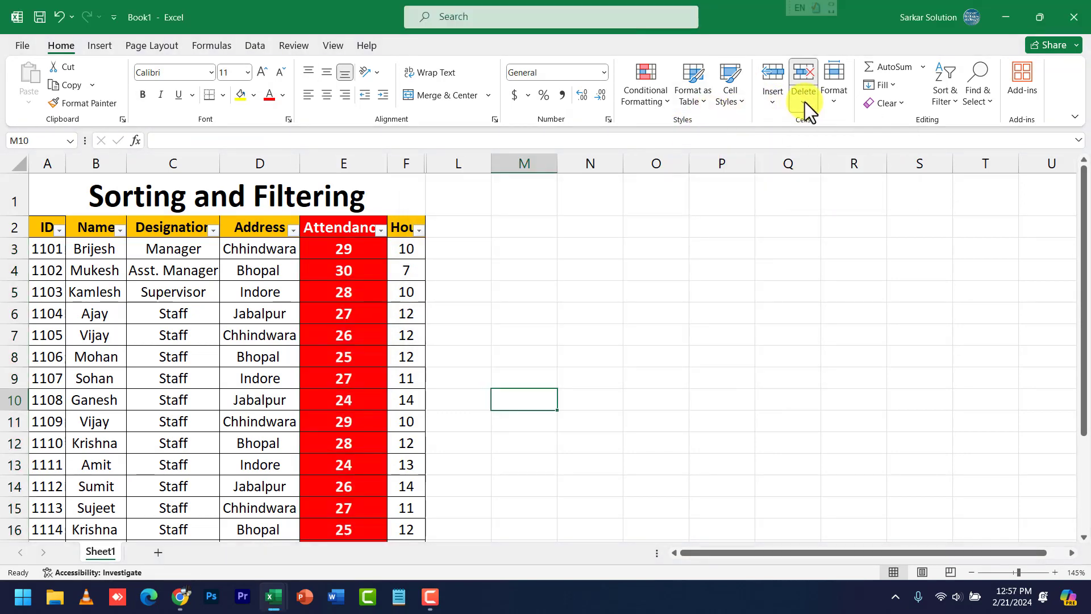
pyautogui.click(775, 98)
pyautogui.click(470, 234)
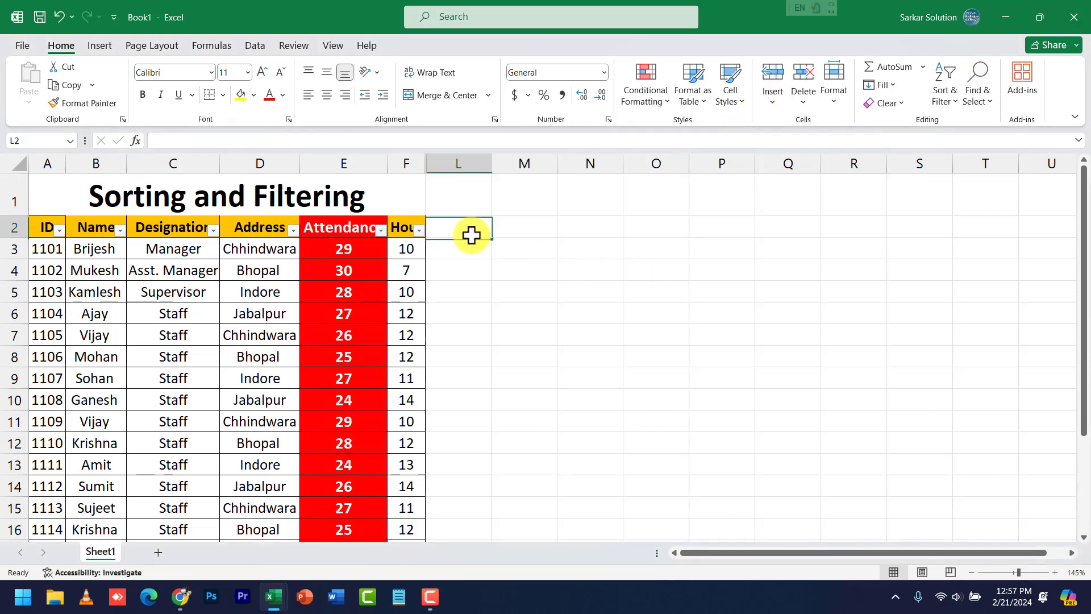
# - Insert an empty column between the Attendance and Hour columns
pyautogui.click(410, 155)
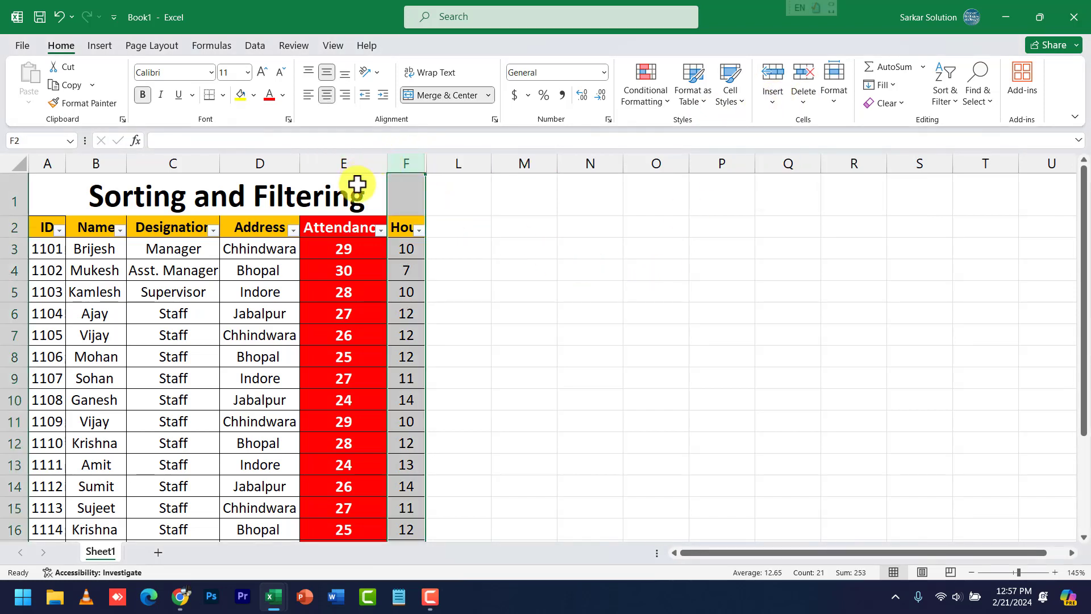
pyautogui.rightClick(406, 160)
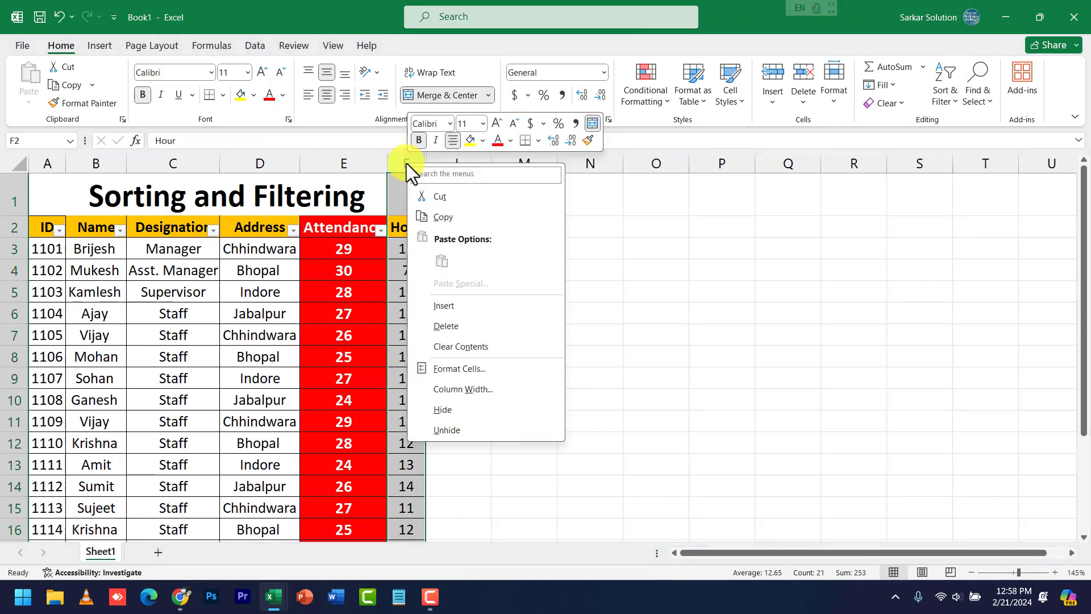
pyautogui.click(442, 306)
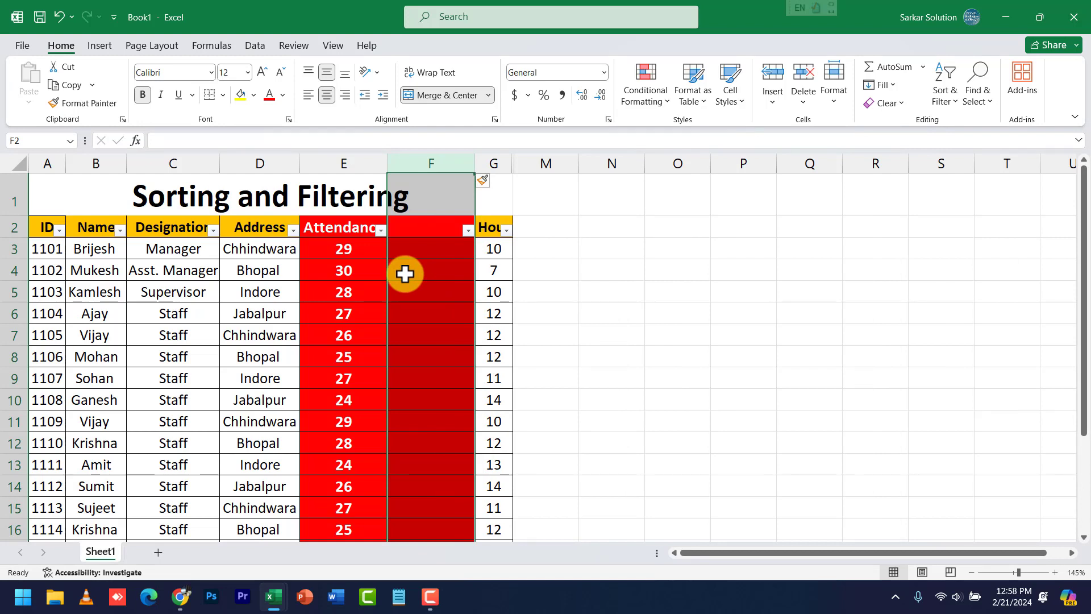
# - Insert a second empty column directly before the Hour column
pyautogui.rightClick(420, 161)
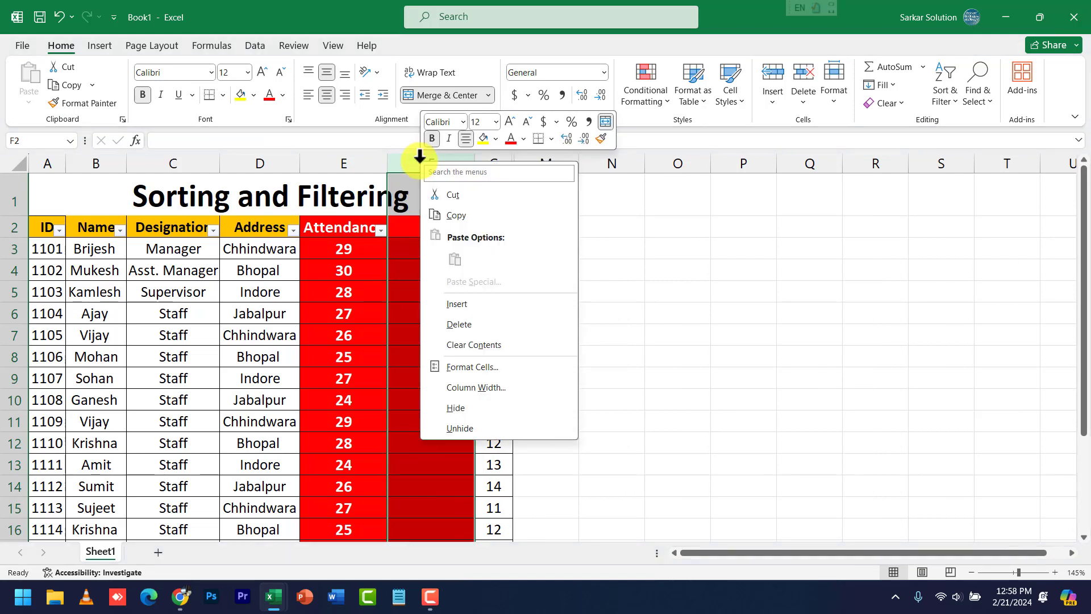
pyautogui.click(343, 326)
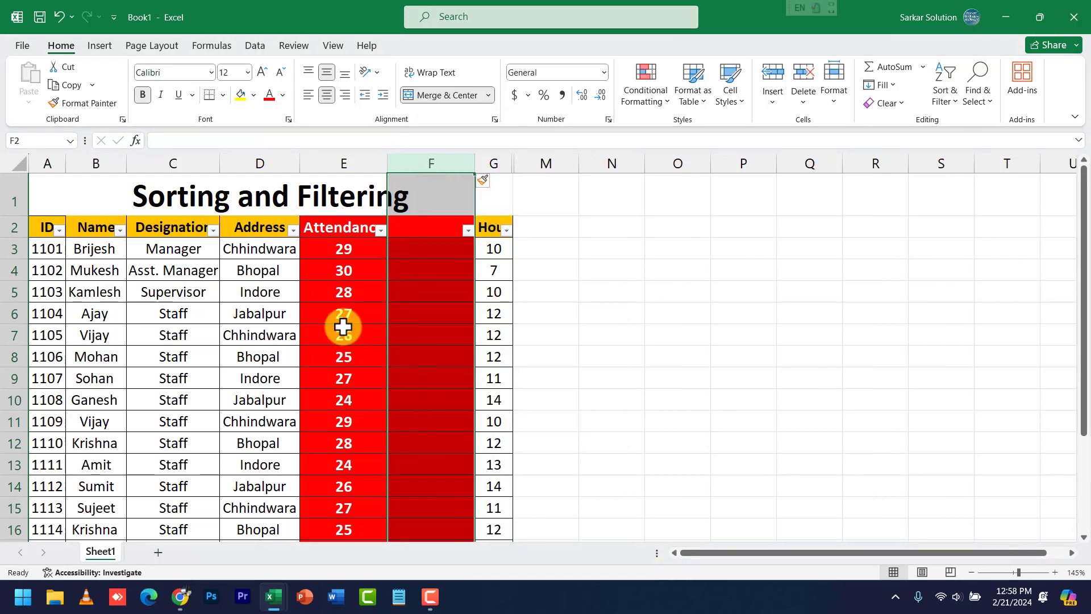
pyautogui.click(499, 164)
pyautogui.rightClick(499, 163)
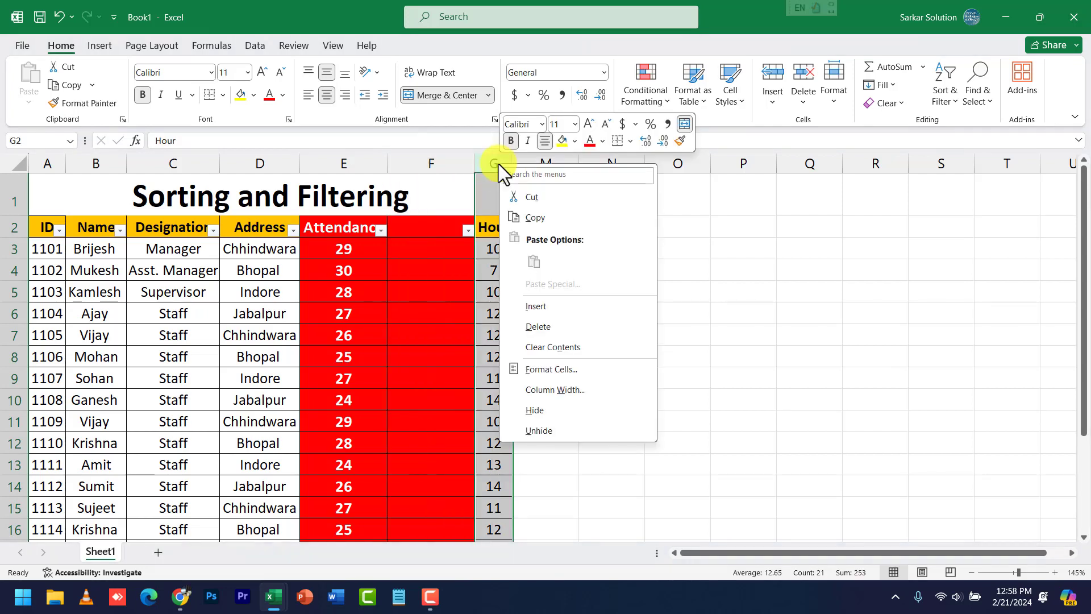
pyautogui.click(544, 304)
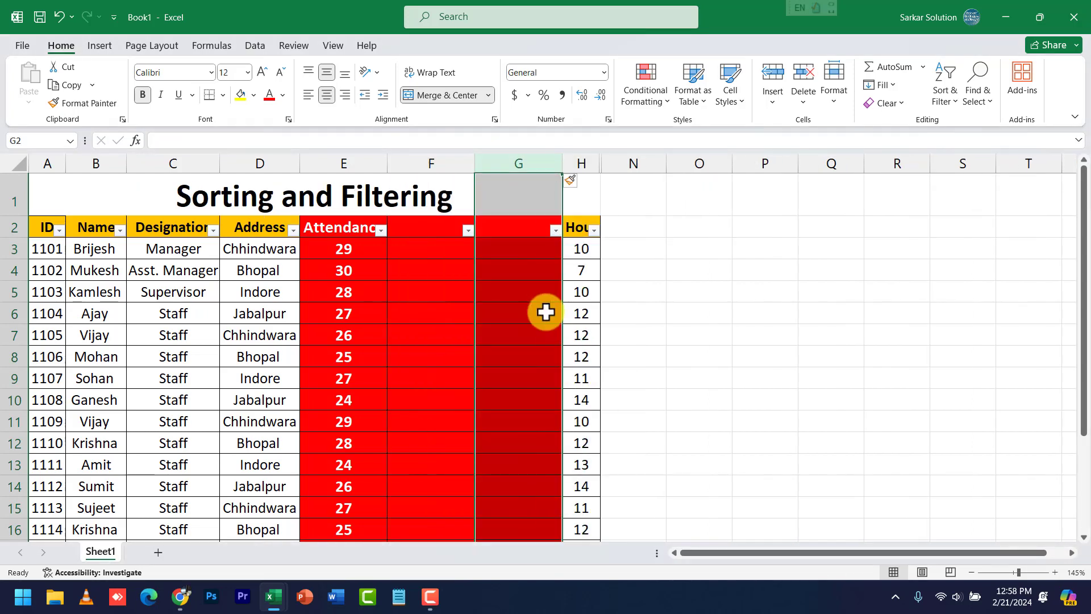
pyautogui.click(544, 313)
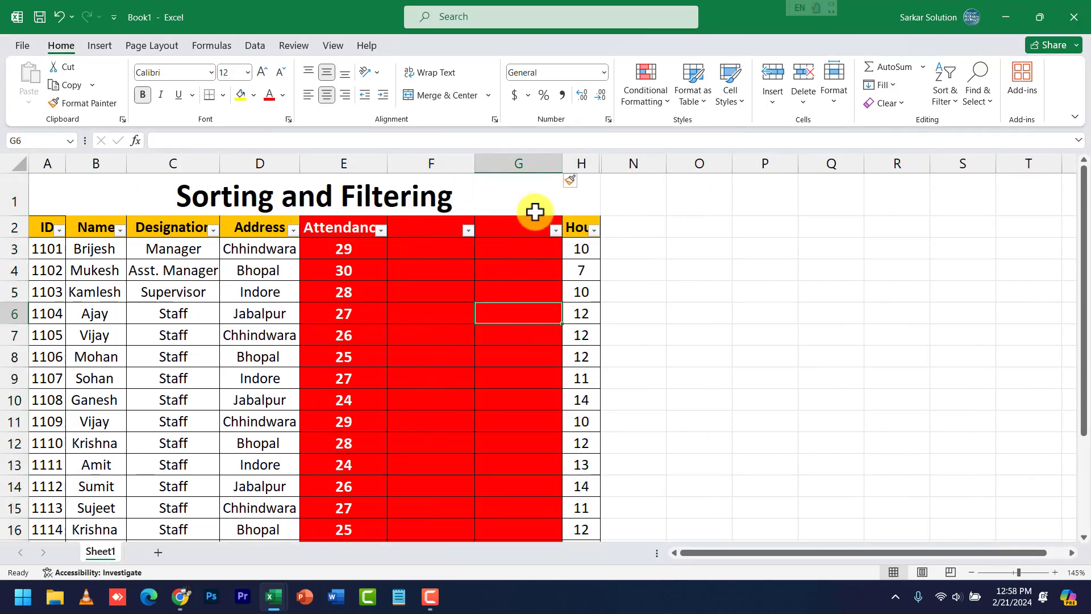
# - Insert an empty row at row 9, above the employee with ID 1107
pyautogui.rightClick(582, 162)
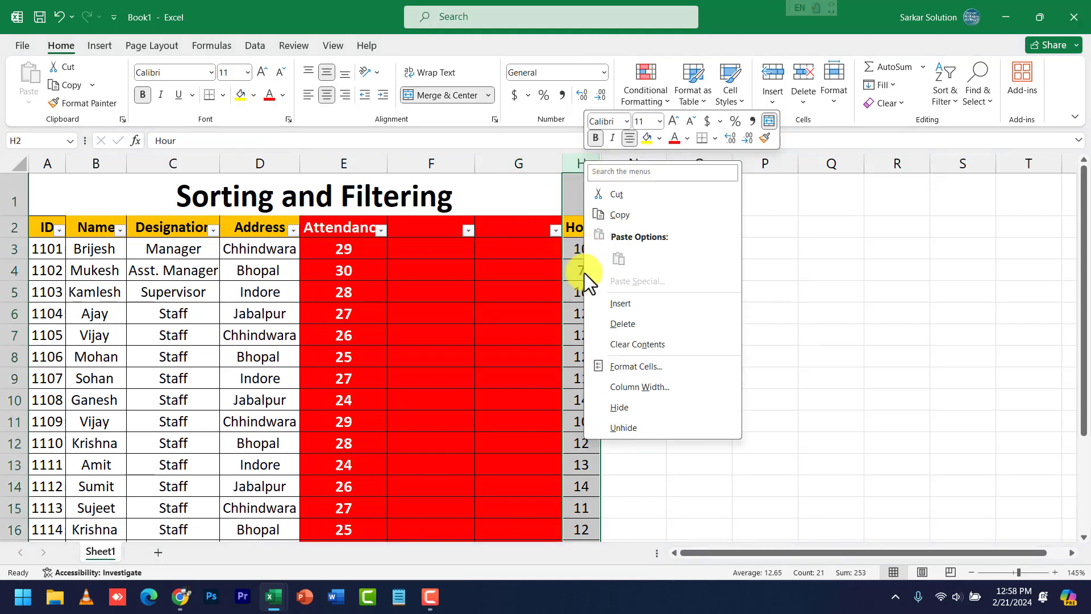
pyautogui.click(7, 378)
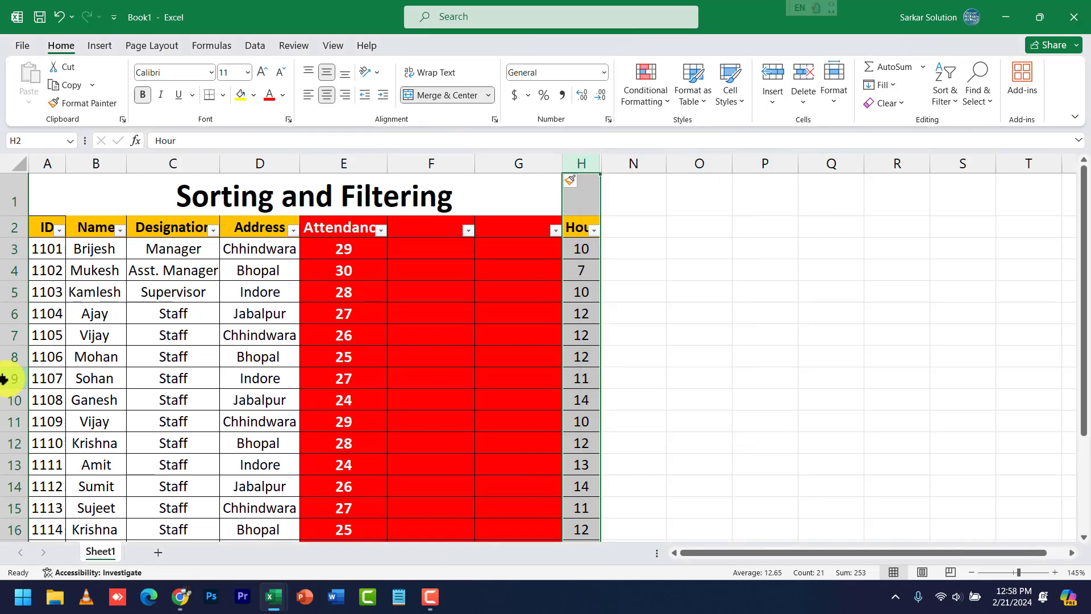
pyautogui.rightClick(4, 379)
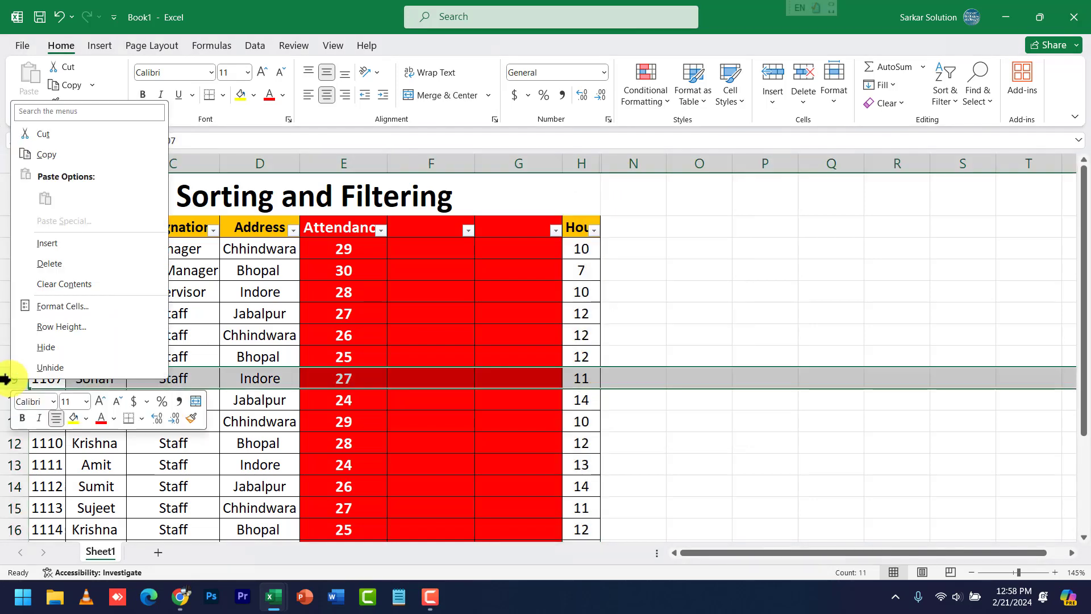
pyautogui.click(52, 247)
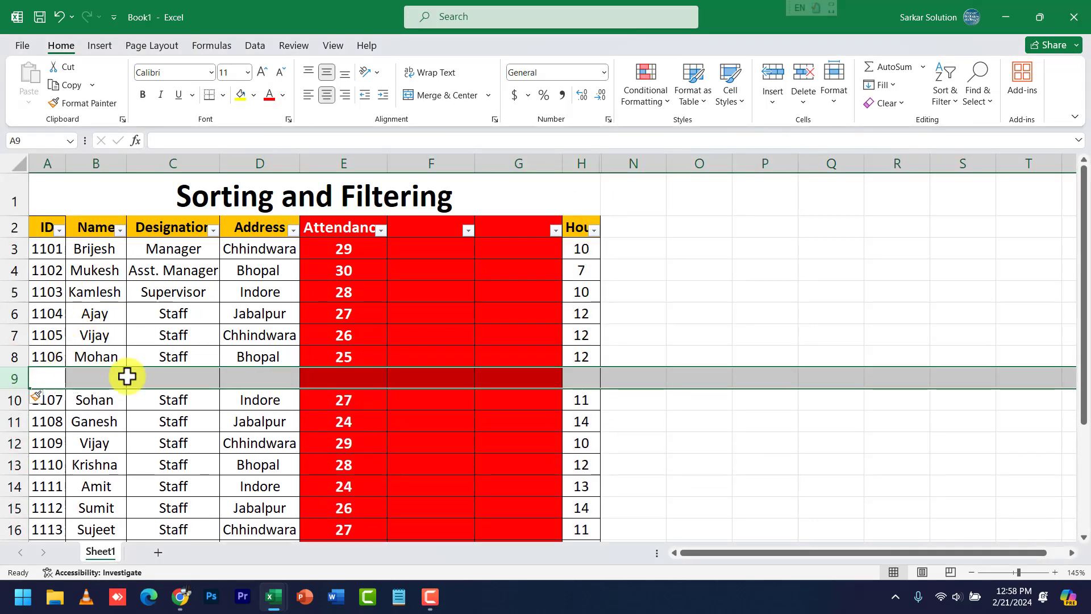
pyautogui.click(544, 168)
pyautogui.rightClick(544, 168)
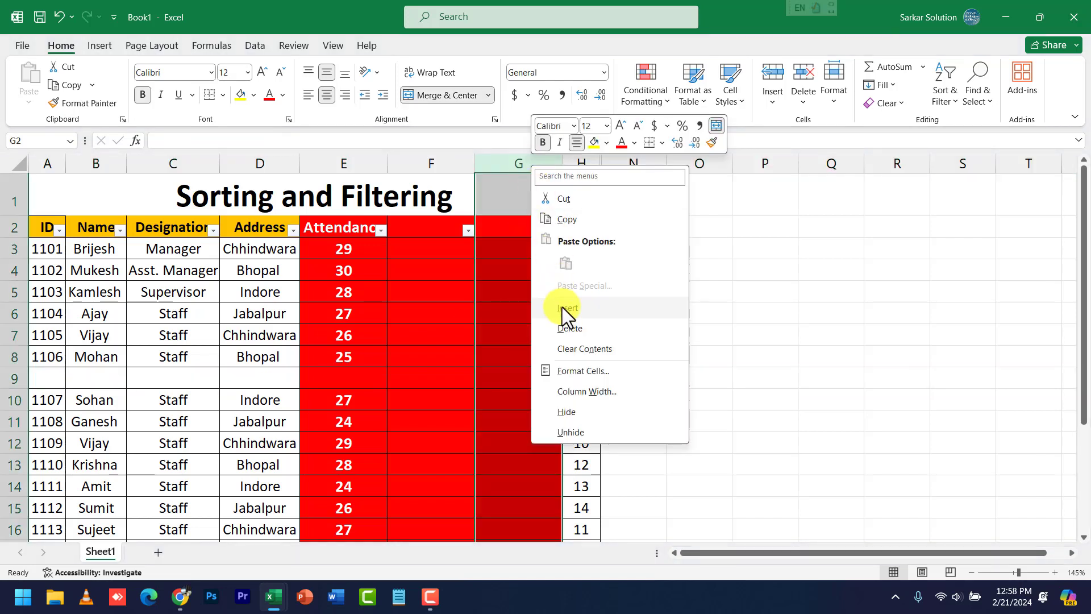
pyautogui.click(495, 162)
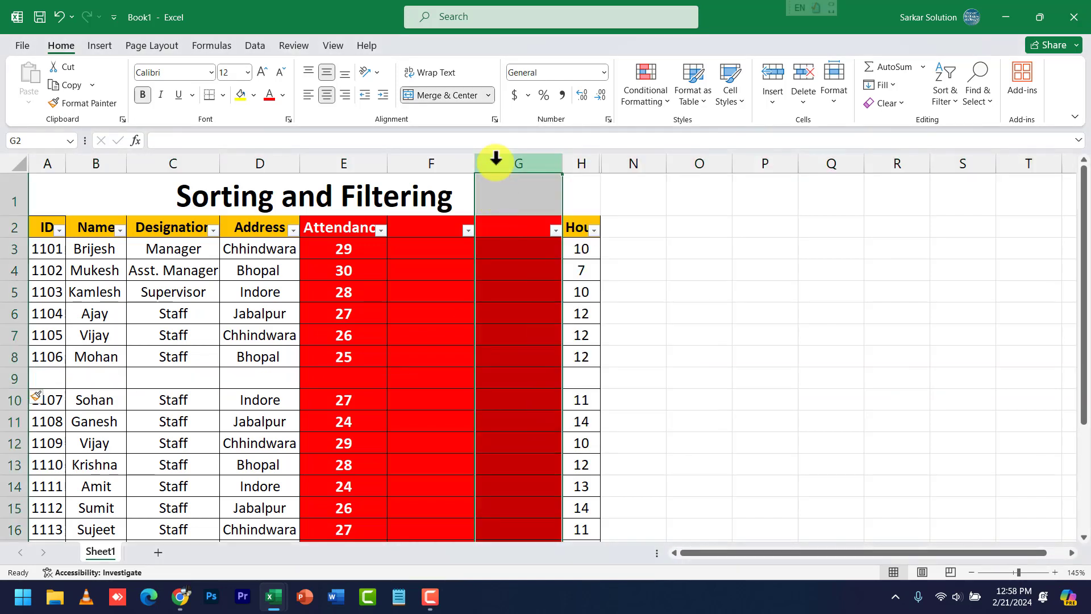
pyautogui.click(8, 378)
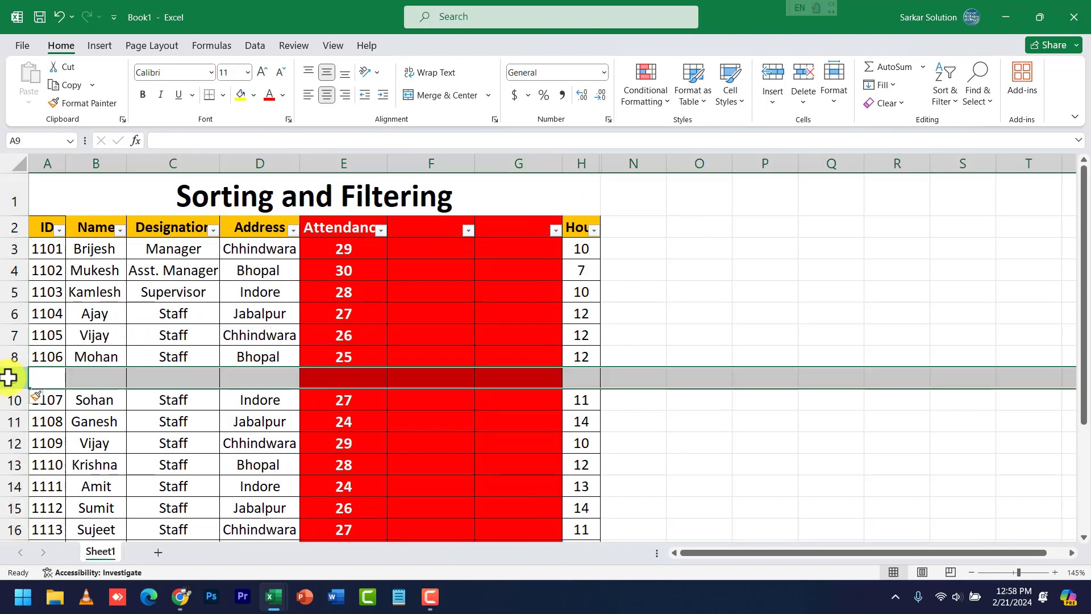
pyautogui.rightClick(8, 378)
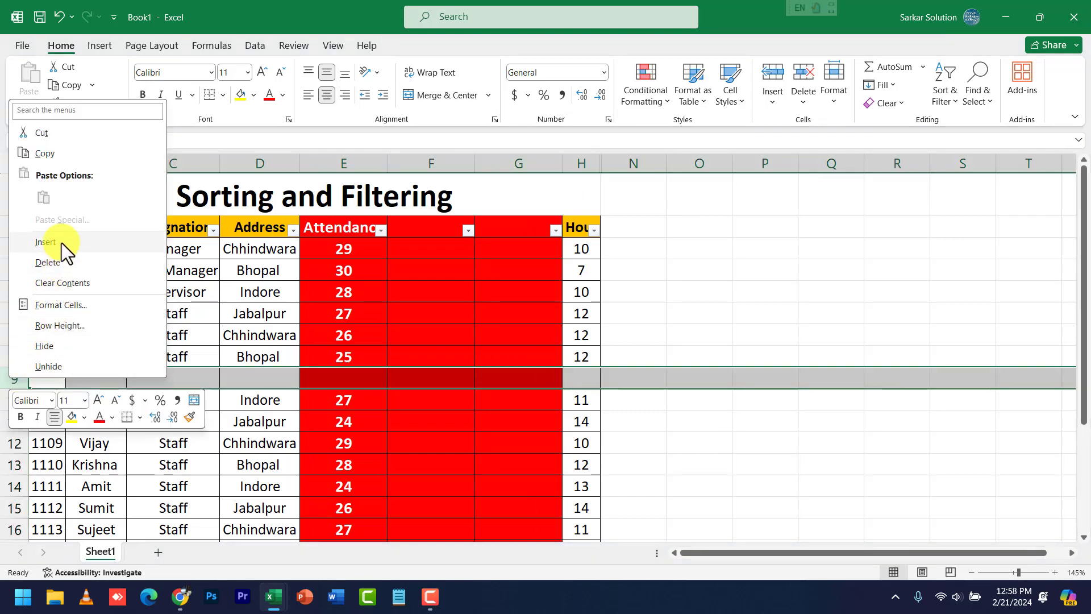
# - Delete the empty column F and the empty row 9 from the employee table
pyautogui.rightClick(474, 167)
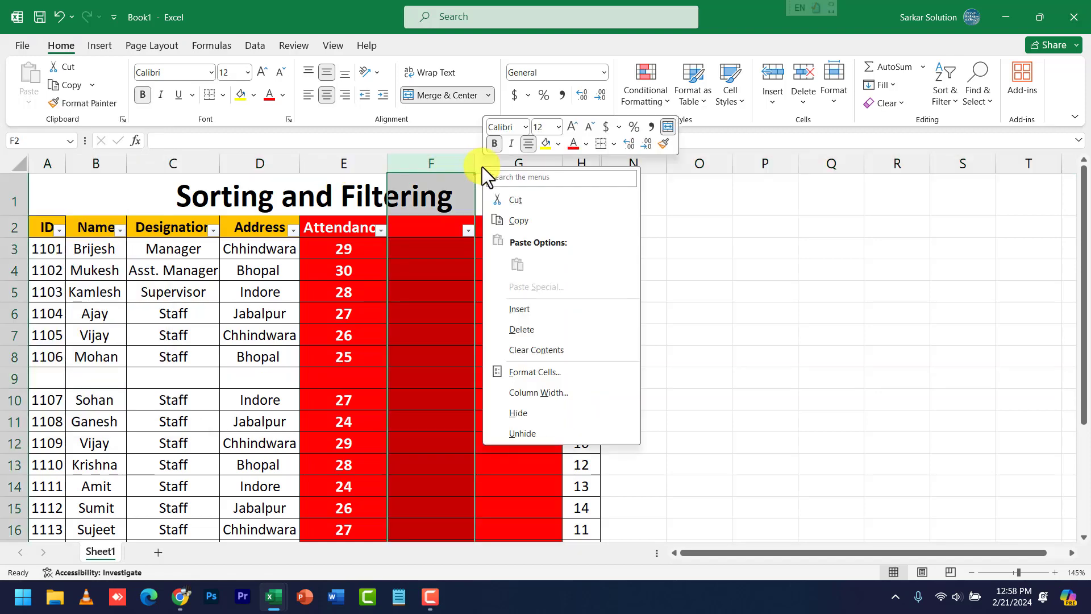
pyautogui.click(519, 329)
pyautogui.click(11, 377)
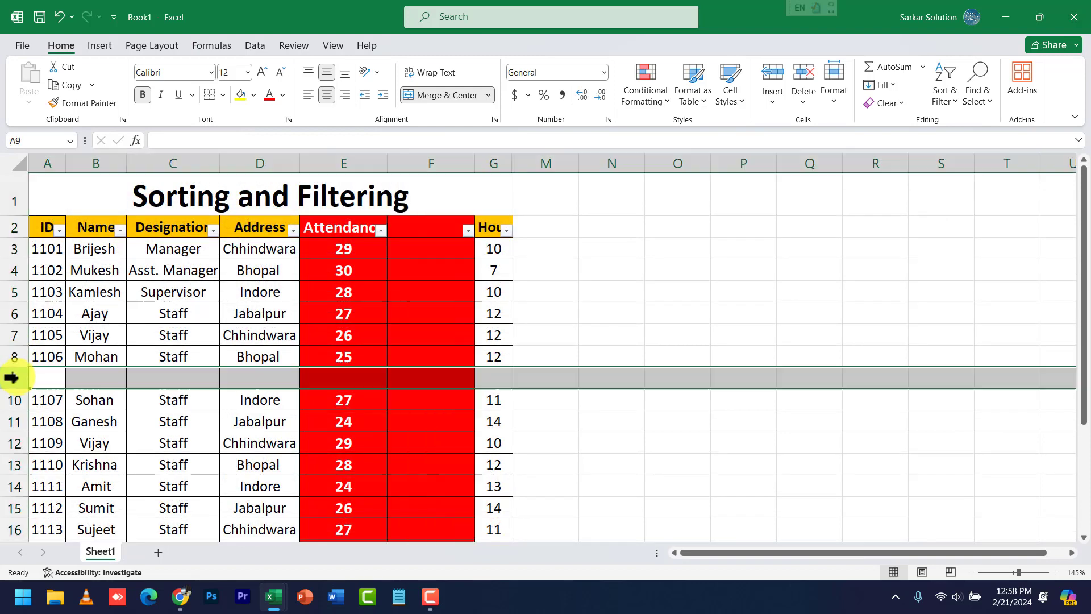
pyautogui.rightClick(12, 377)
pyautogui.click(65, 265)
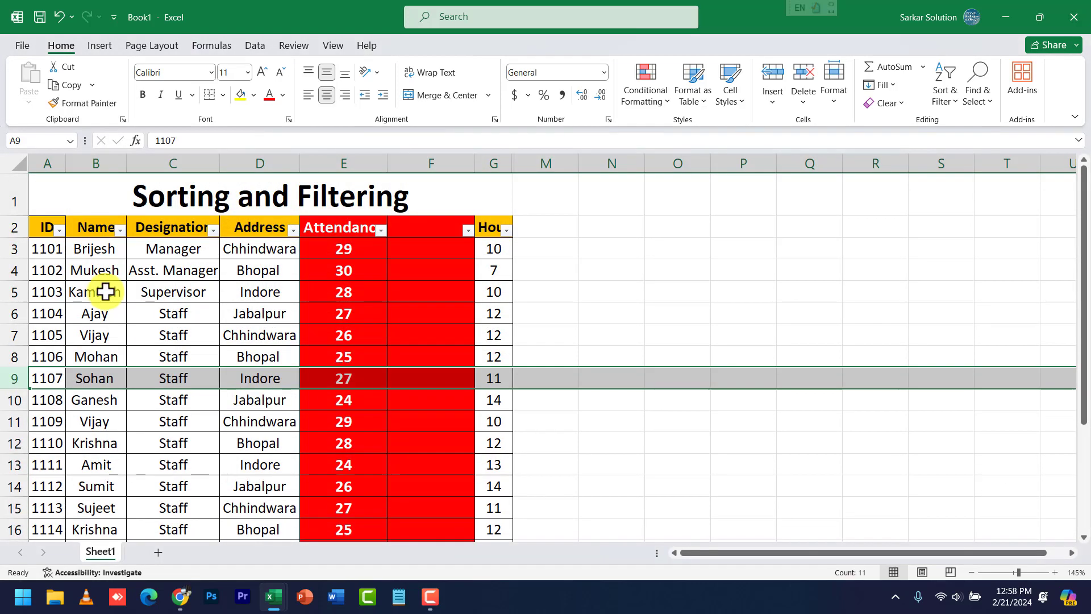
pyautogui.click(290, 376)
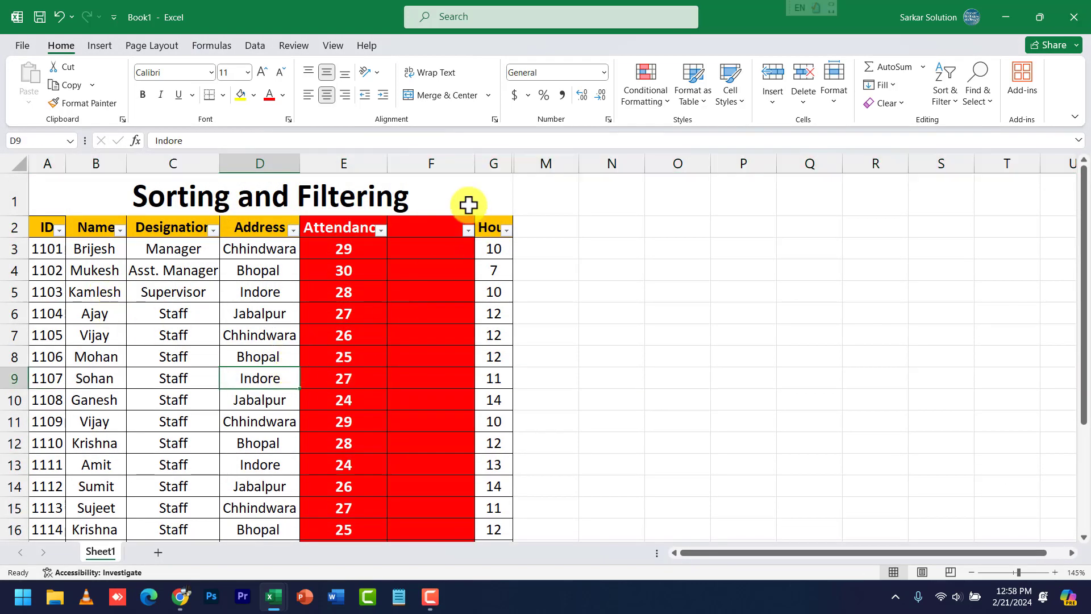
# - Select the empty column F and review the insert commands available for cells, rows, columns and sheets
pyautogui.rightClick(445, 159)
pyautogui.press('Escape')
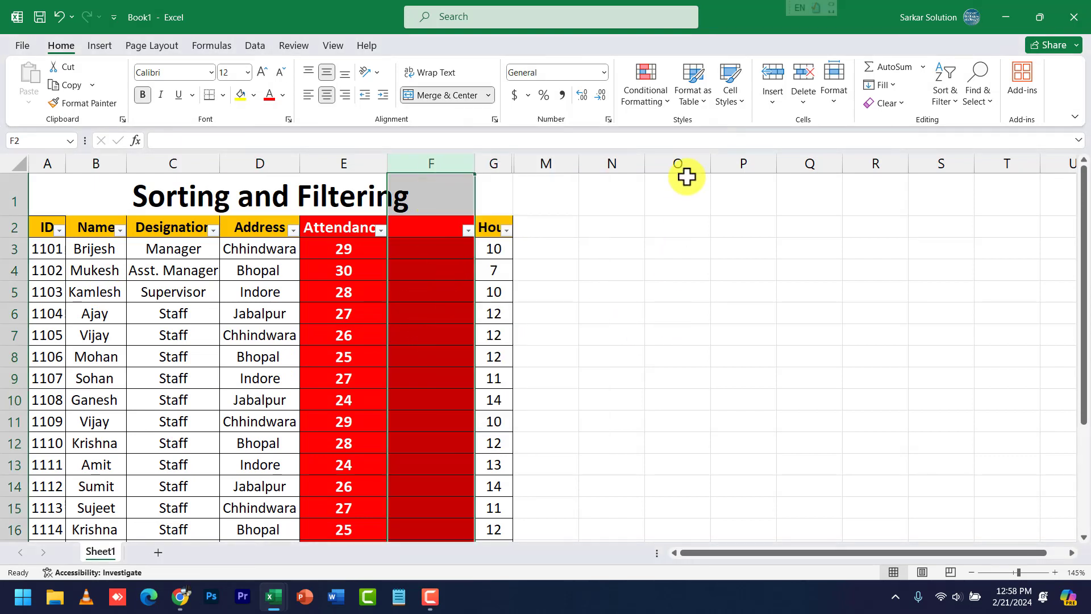
pyautogui.click(774, 100)
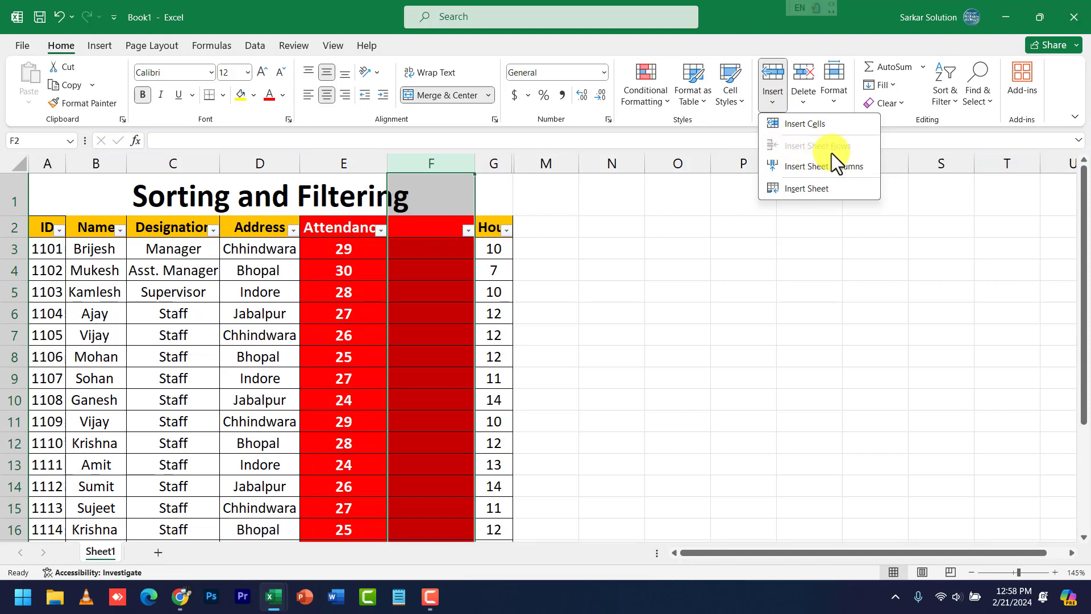
pyautogui.press('Escape')
pyautogui.rightClick(415, 162)
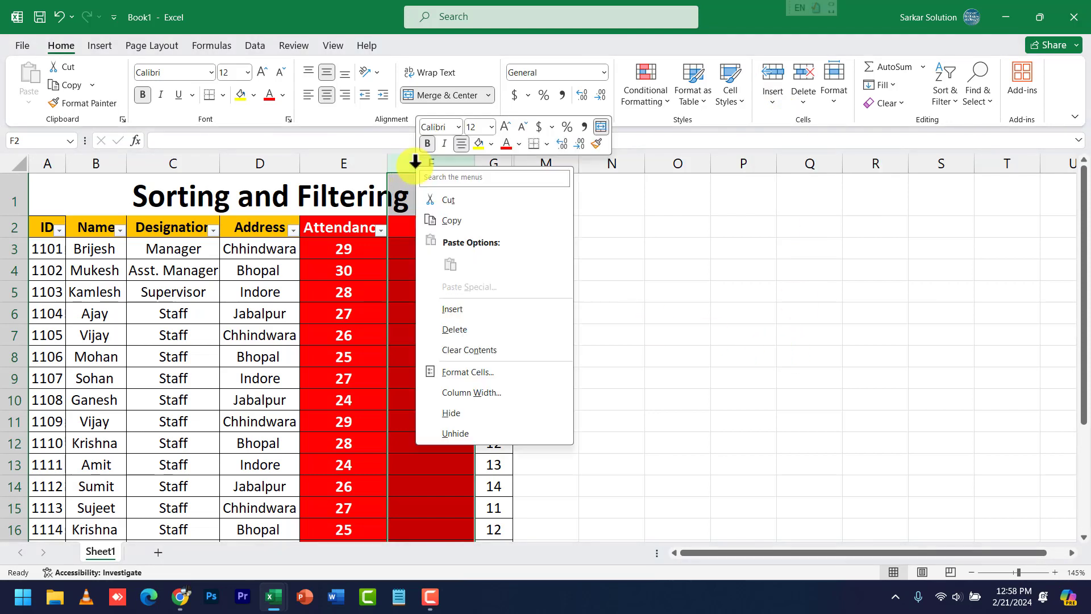
pyautogui.press('Escape')
pyautogui.click(776, 102)
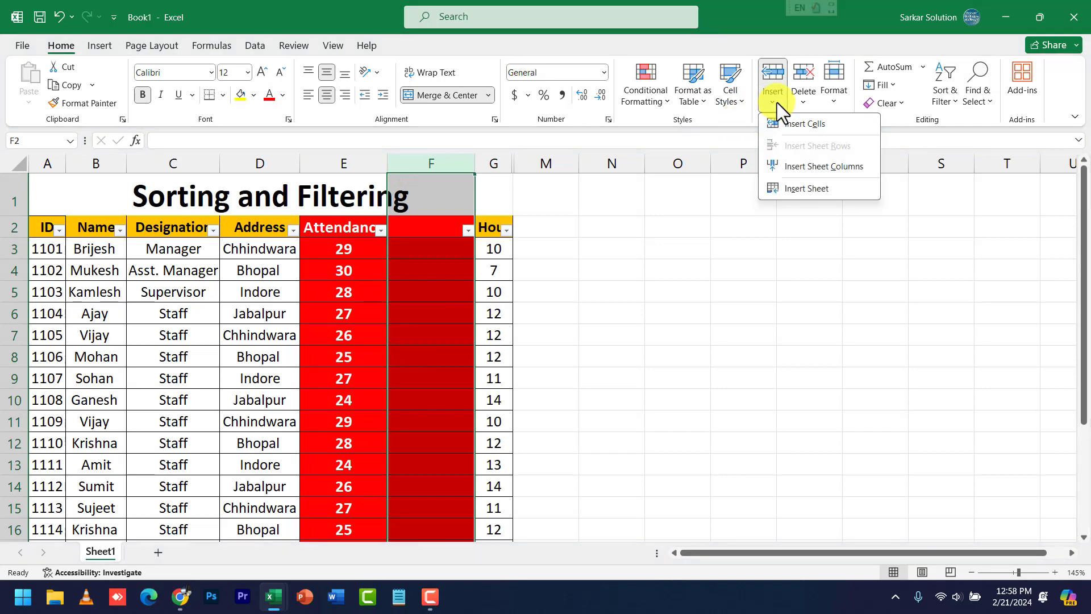
pyautogui.press('Escape')
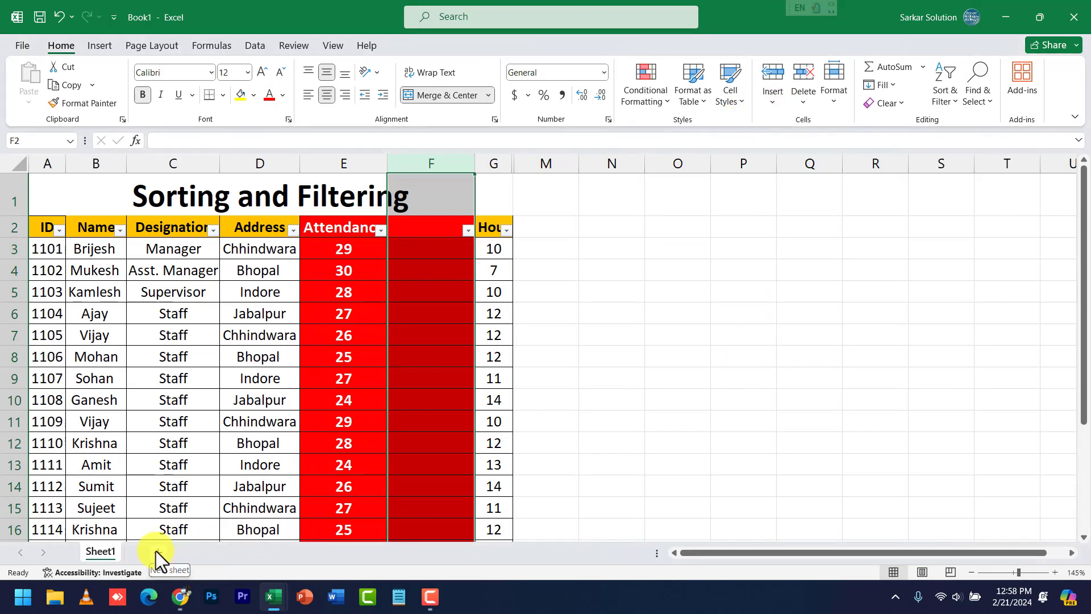
# - Add two blank worksheets after Sheet1 and insert another worksheet in front of the last one
pyautogui.click(156, 551)
pyautogui.click(207, 551)
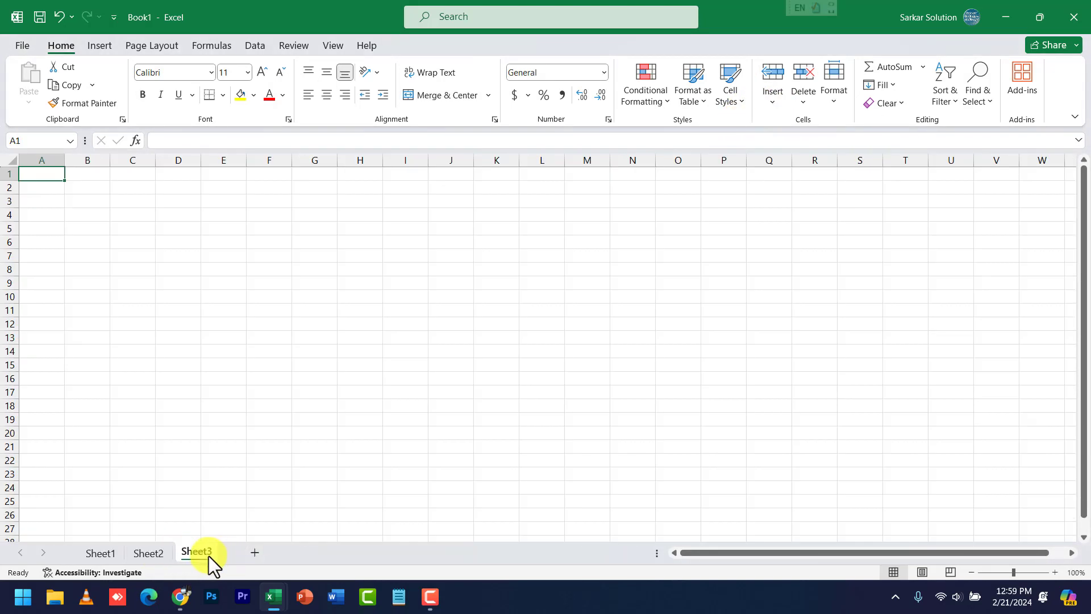
pyautogui.rightClick(191, 550)
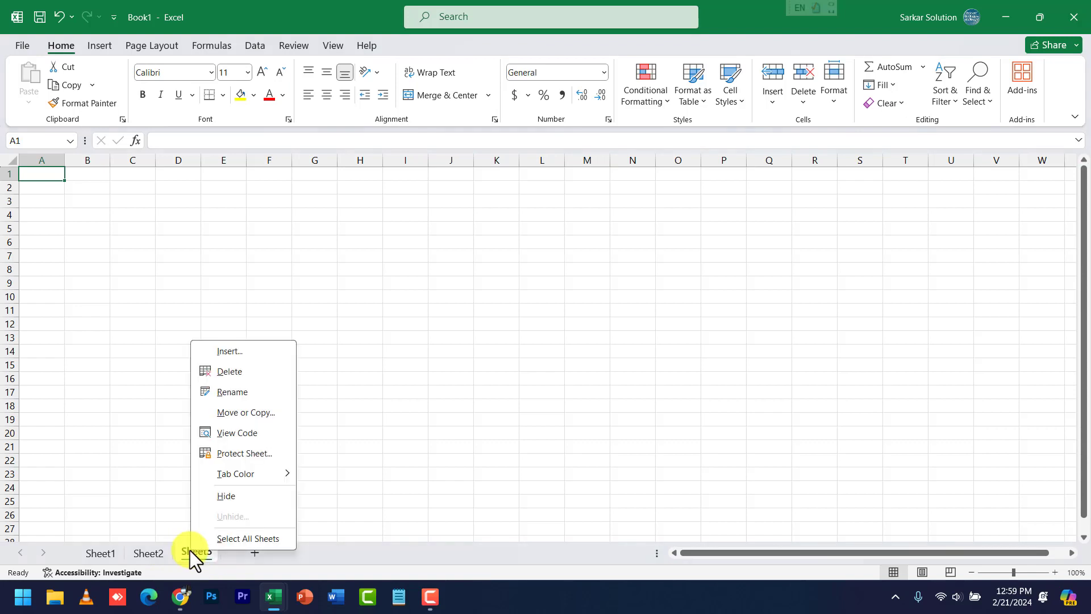
pyautogui.click(229, 351)
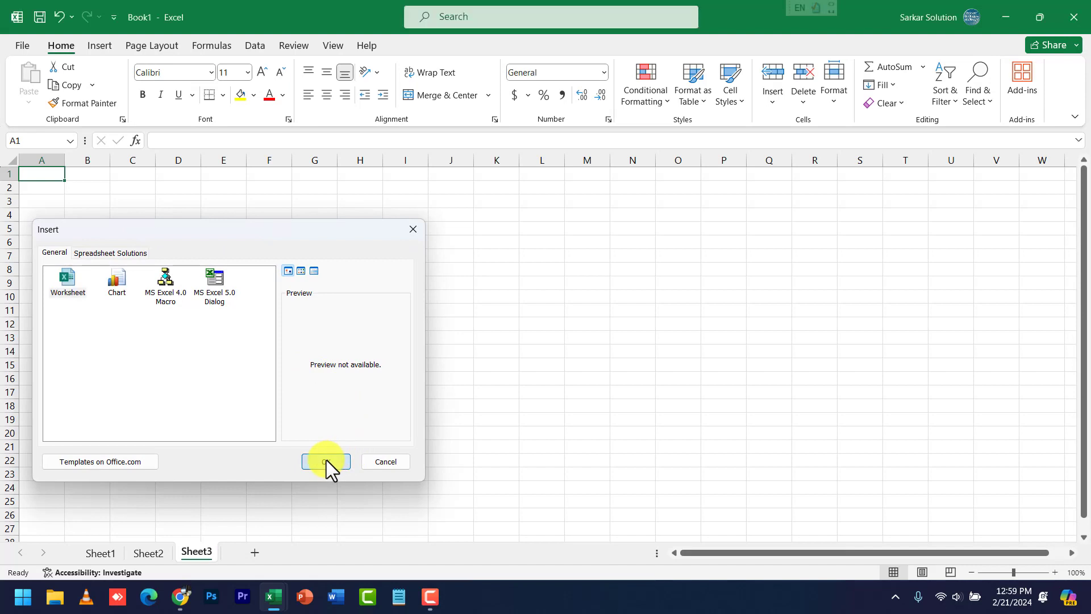
pyautogui.click(327, 461)
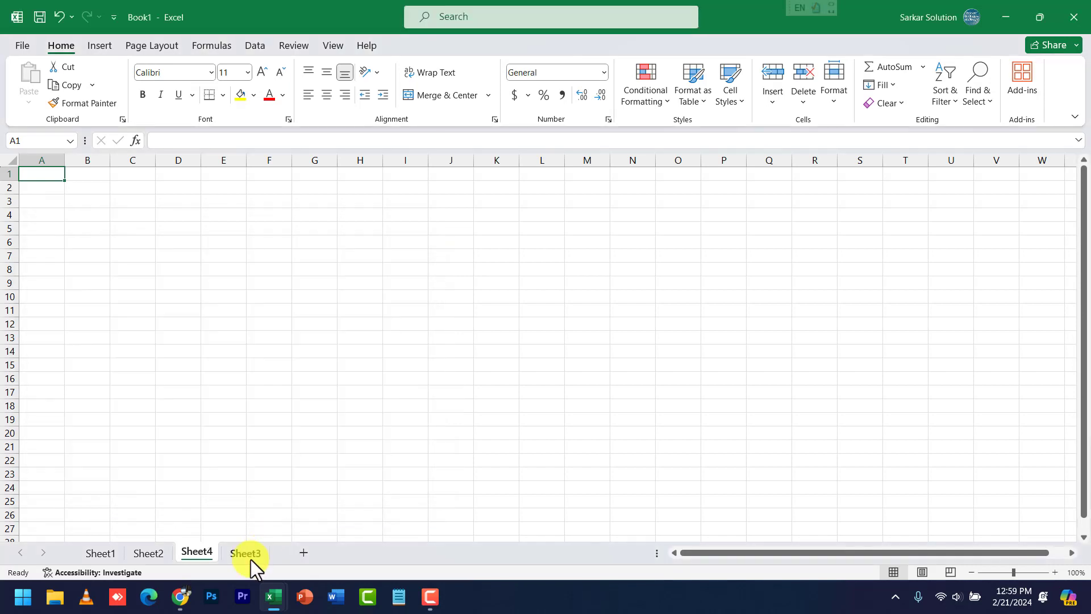
# - Review the Insert Sheet command and return to Sheet1 with the employee table
pyautogui.click(768, 100)
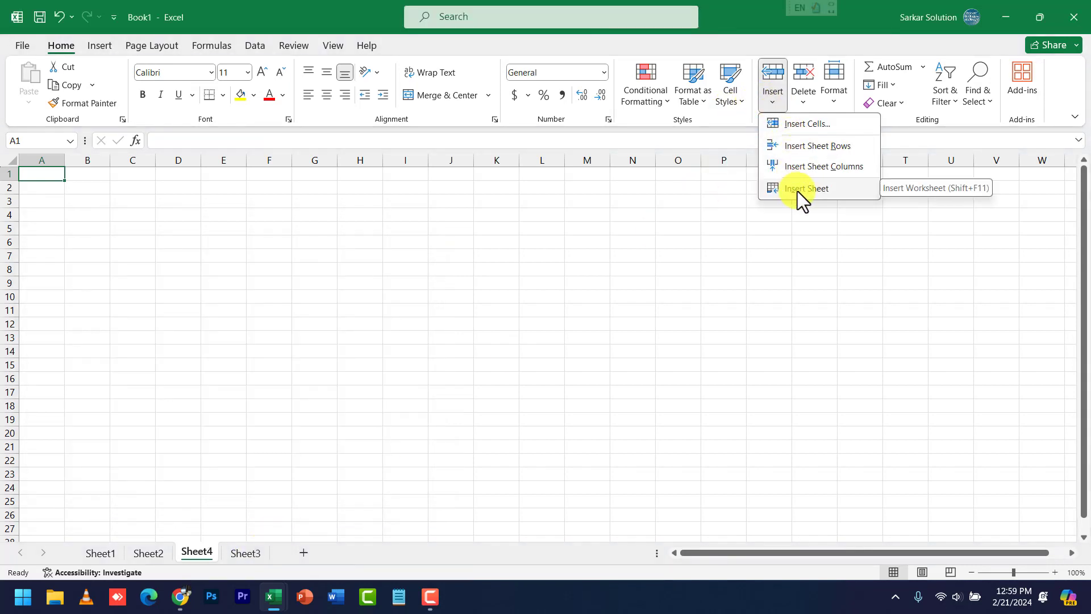
pyautogui.click(672, 315)
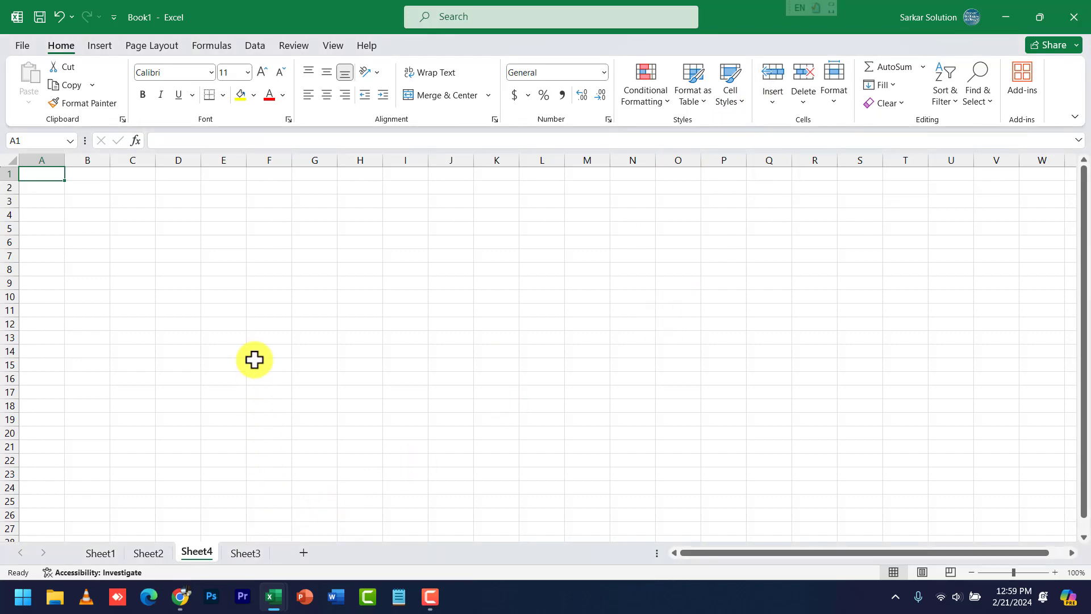
pyautogui.click(100, 552)
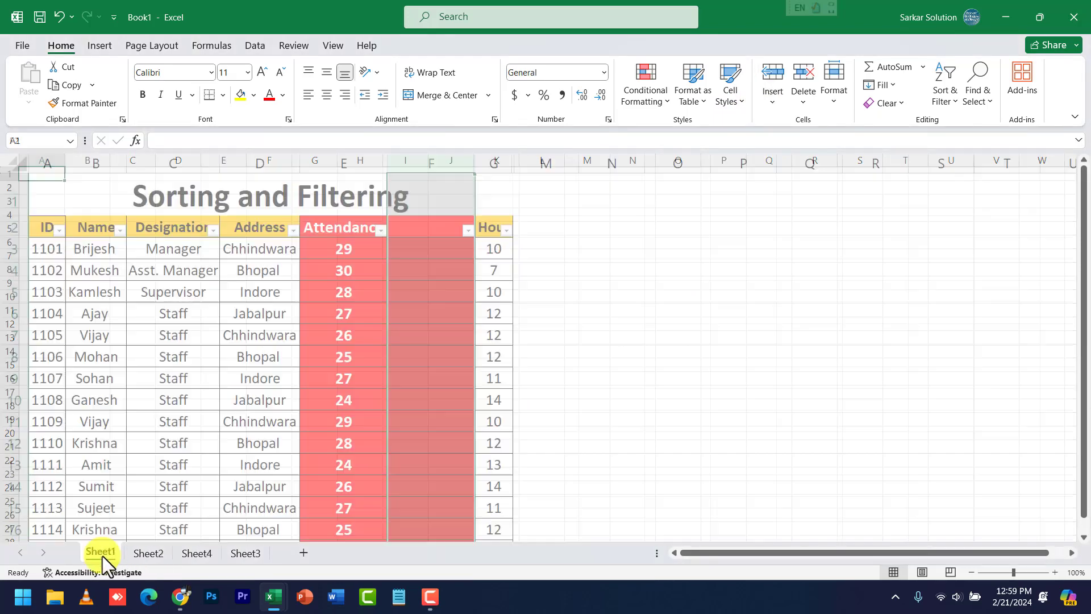
# - Try inserting a blank cell at D9 with the cells below shifted down, and undo the insertion
pyautogui.click(267, 381)
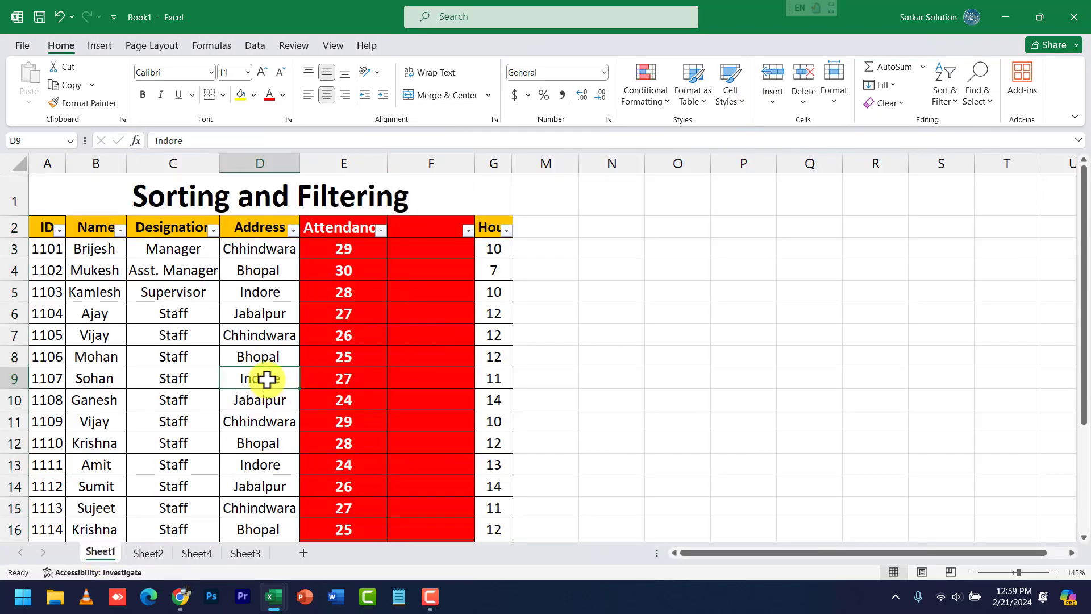
pyautogui.rightClick(267, 379)
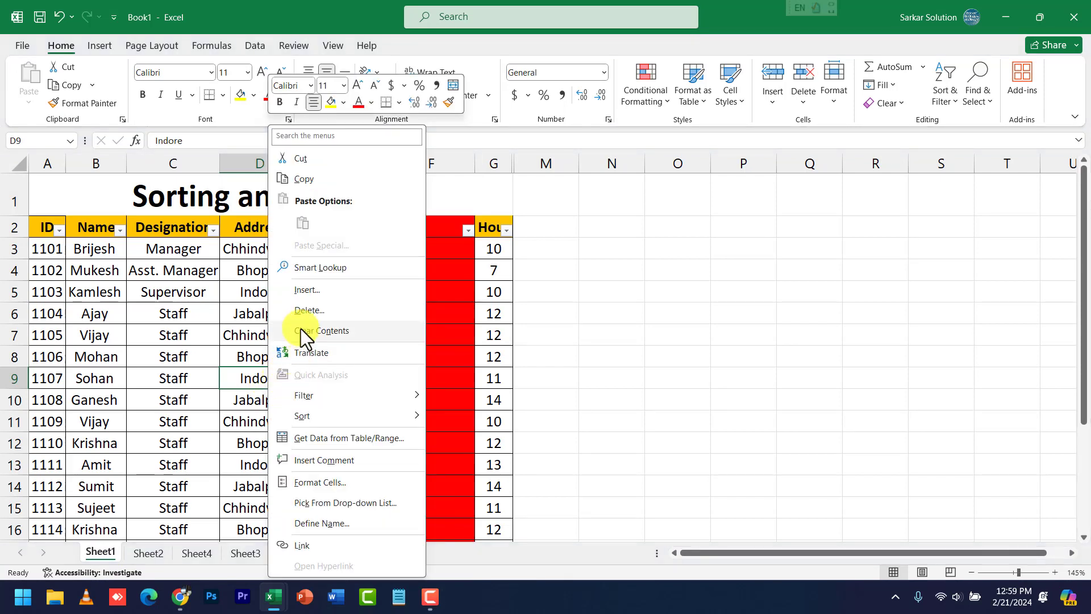
pyautogui.click(227, 395)
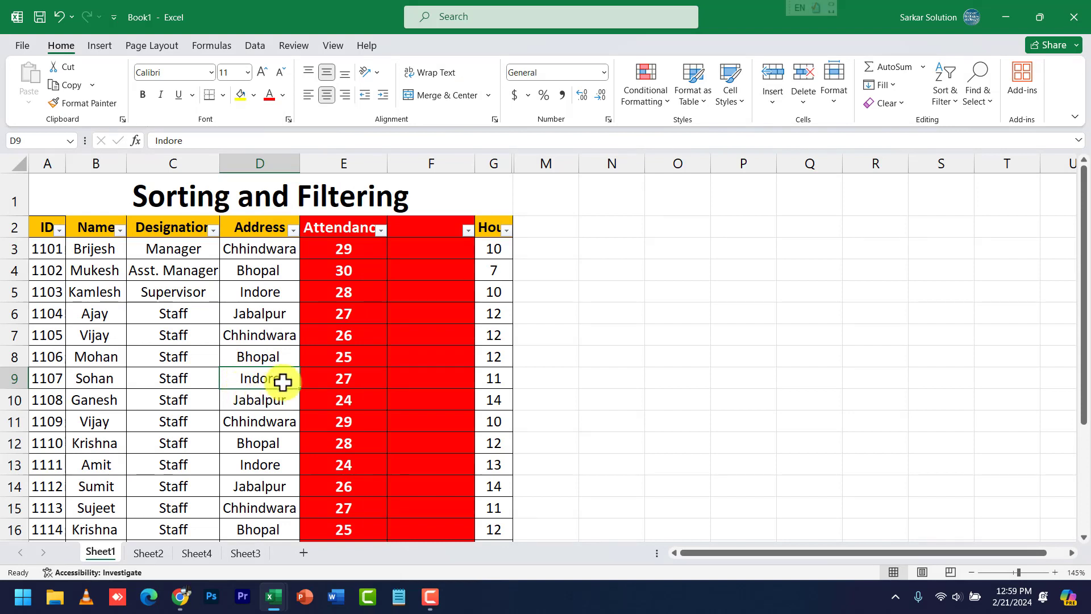
pyautogui.rightClick(276, 370)
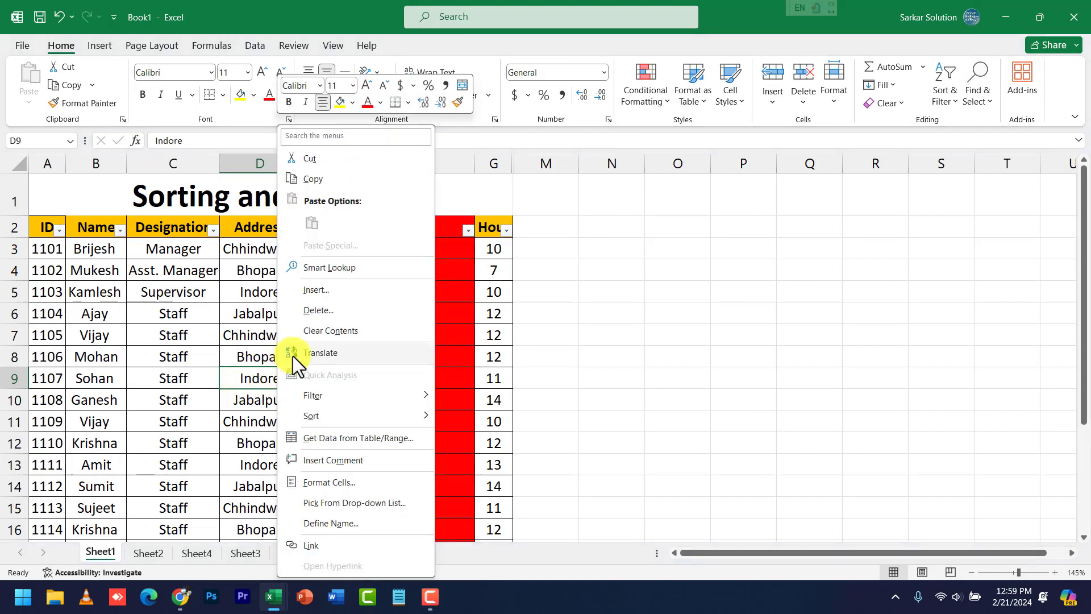
pyautogui.click(318, 291)
pyautogui.moveTo(308, 263); pyautogui.dragTo(602, 288)
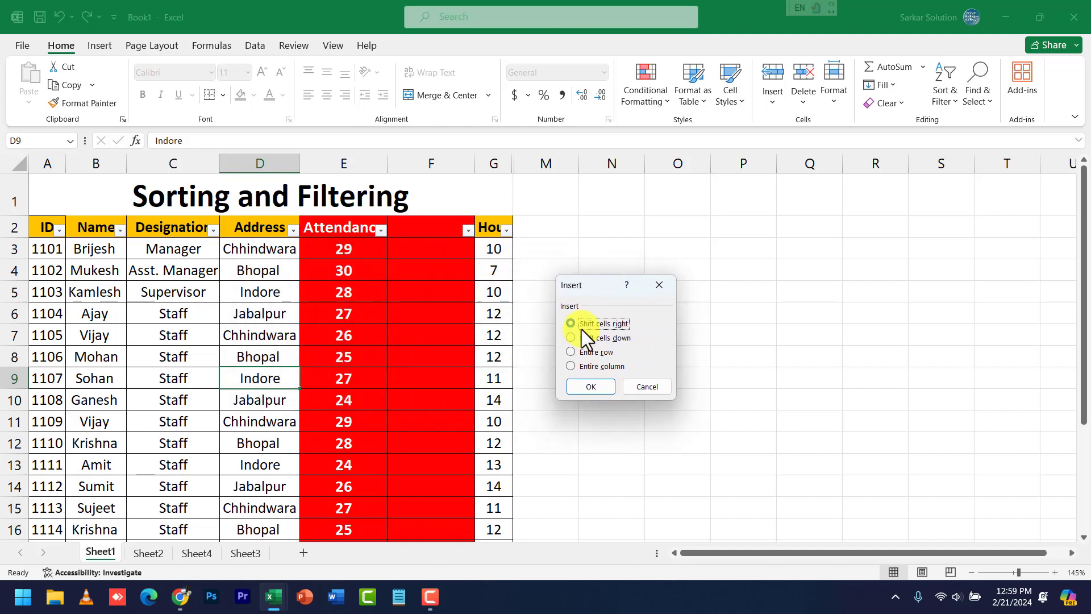
pyautogui.click(616, 338)
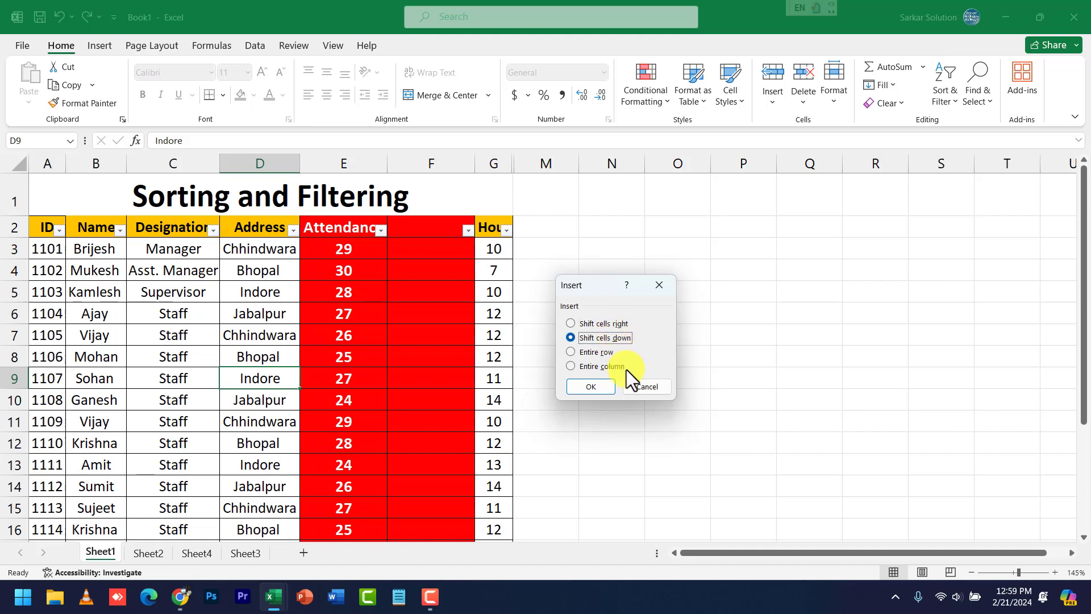
pyautogui.click(590, 354)
pyautogui.click(592, 389)
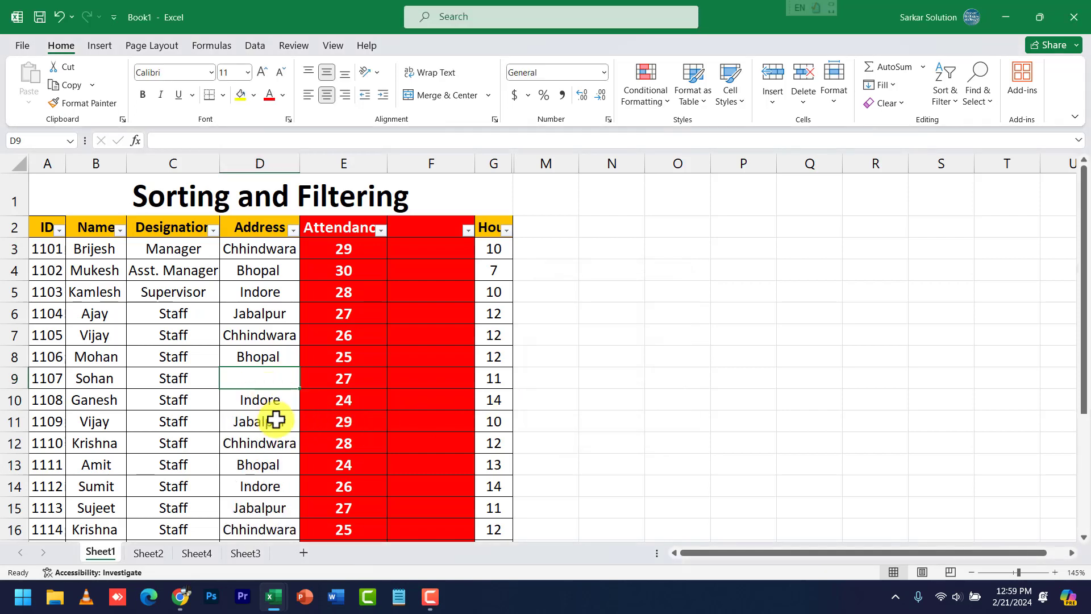
pyautogui.hotkey('ctrl', 'z')
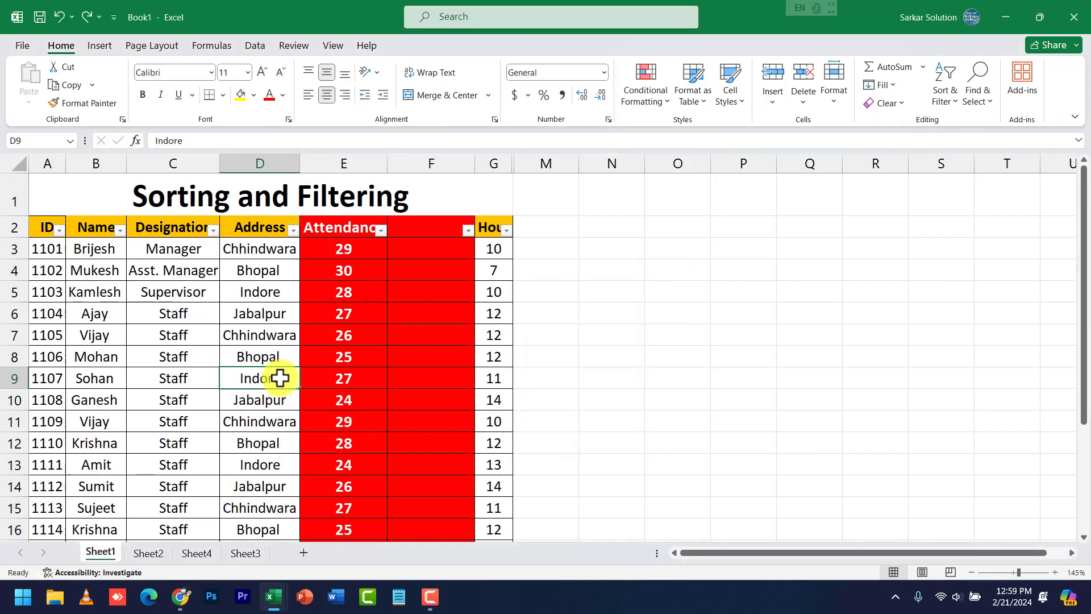
# - Try inserting a blank cell at D9 with the rest of the row shifted right, and undo it
pyautogui.rightClick(280, 378)
pyautogui.click(329, 292)
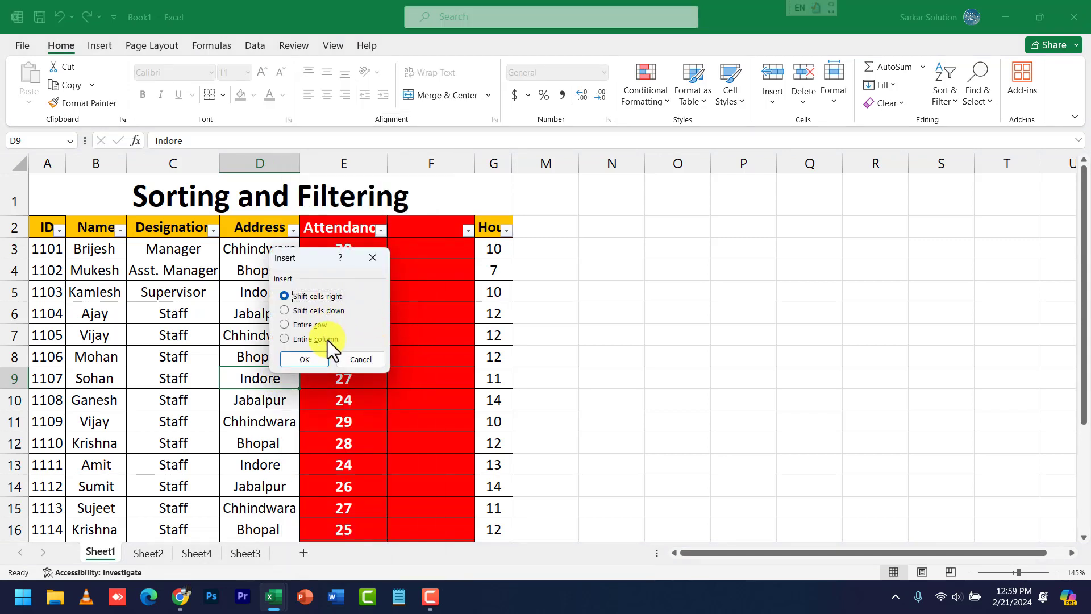
pyautogui.click(304, 359)
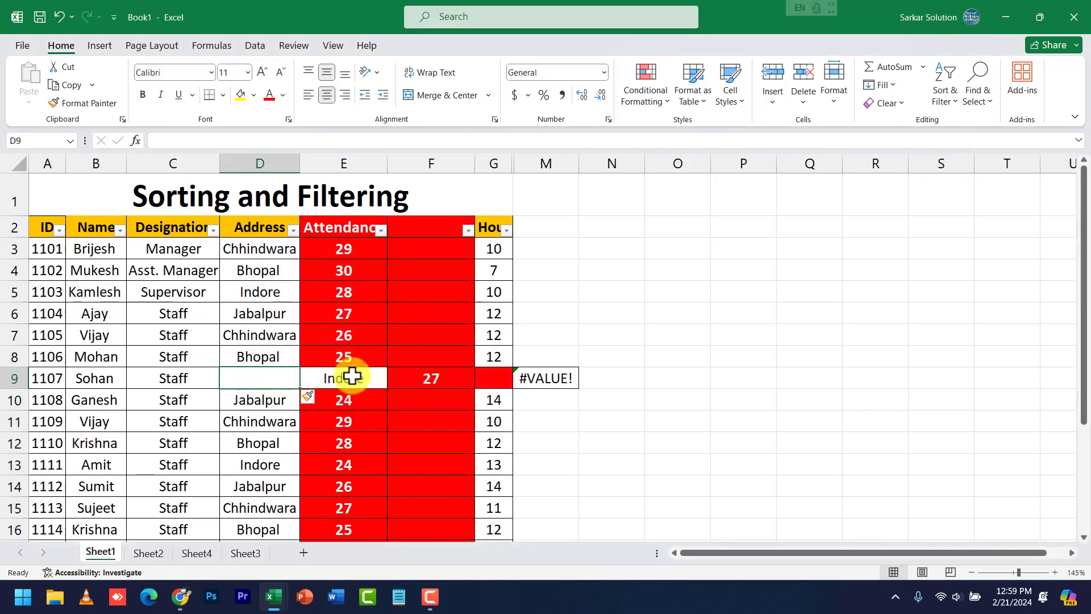
pyautogui.hotkey('ctrl', 'z')
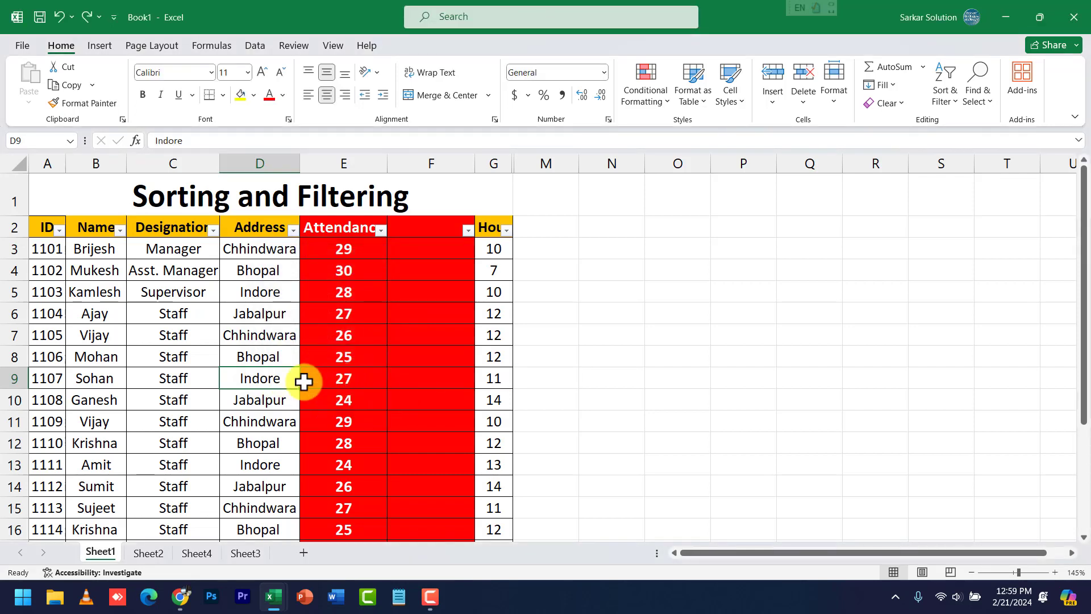
# - Review the delete options for cell D9 and the insert and delete commands for cells, rows, columns and sheets
pyautogui.rightClick(279, 377)
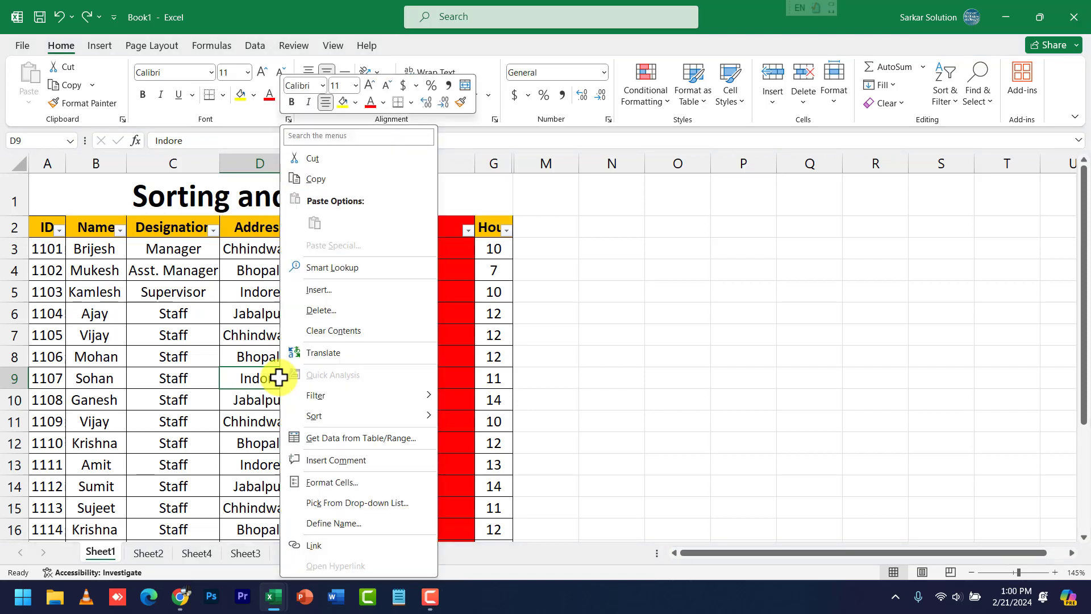
pyautogui.click(324, 309)
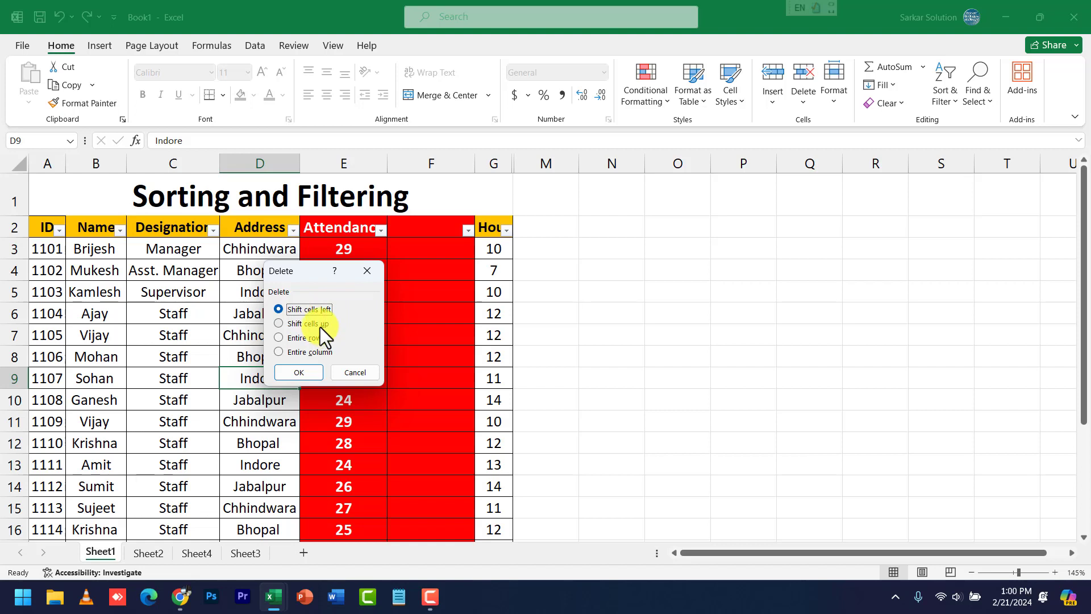
pyautogui.click(358, 373)
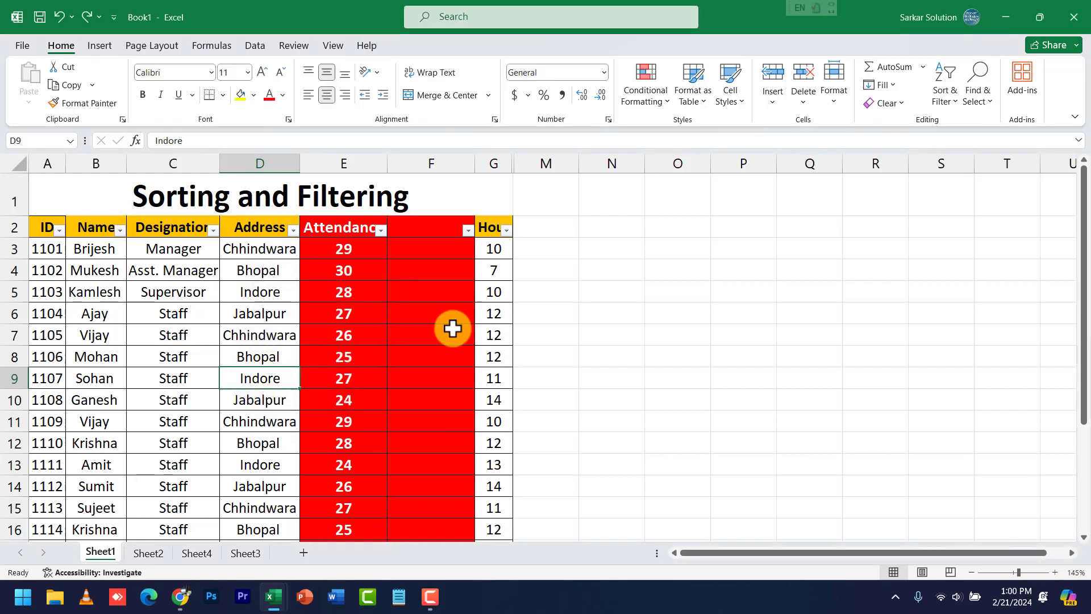
pyautogui.click(778, 103)
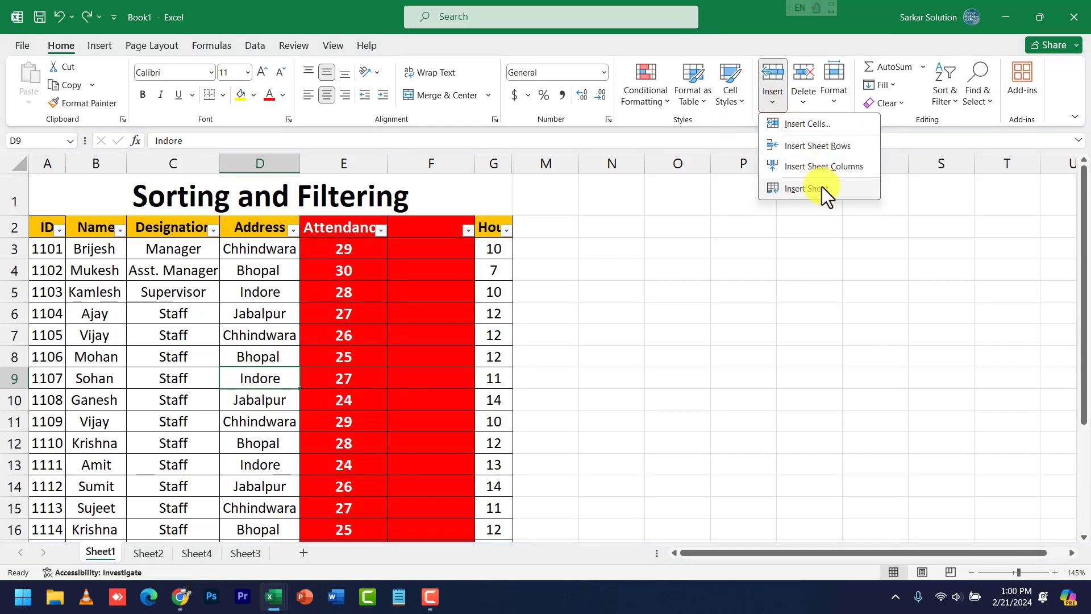
pyautogui.click(801, 97)
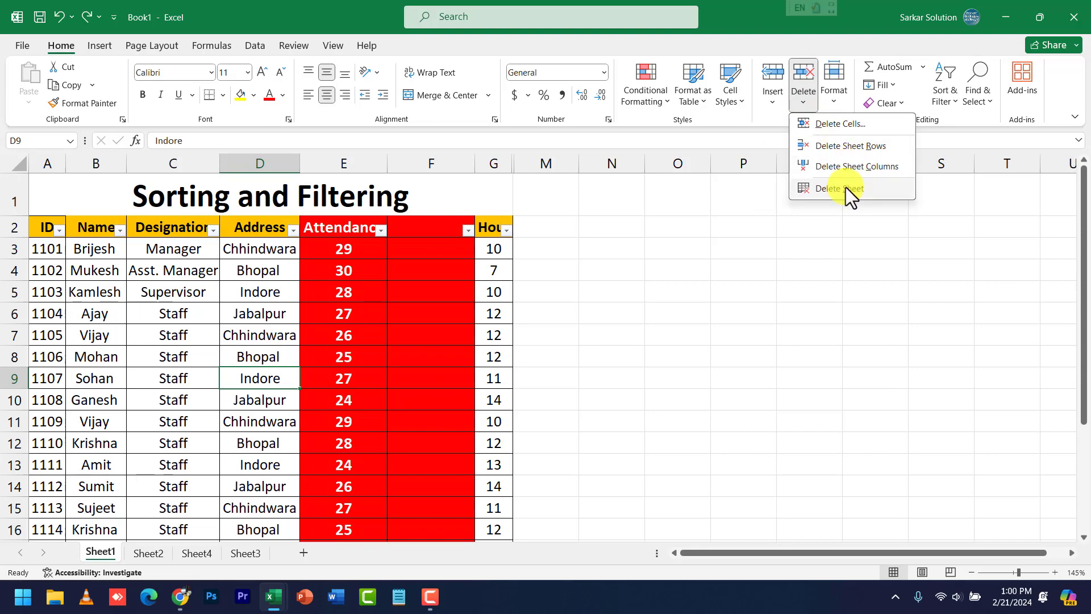
# - Delete the blank worksheet Sheet4 from the workbook
pyautogui.click(161, 548)
pyautogui.rightClick(188, 556)
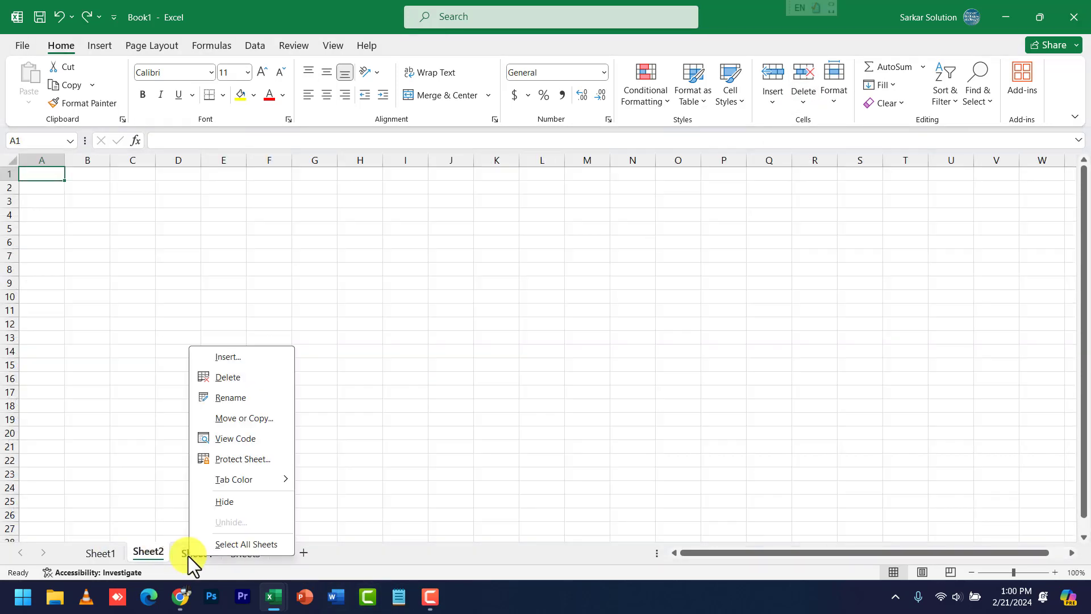
pyautogui.click(229, 378)
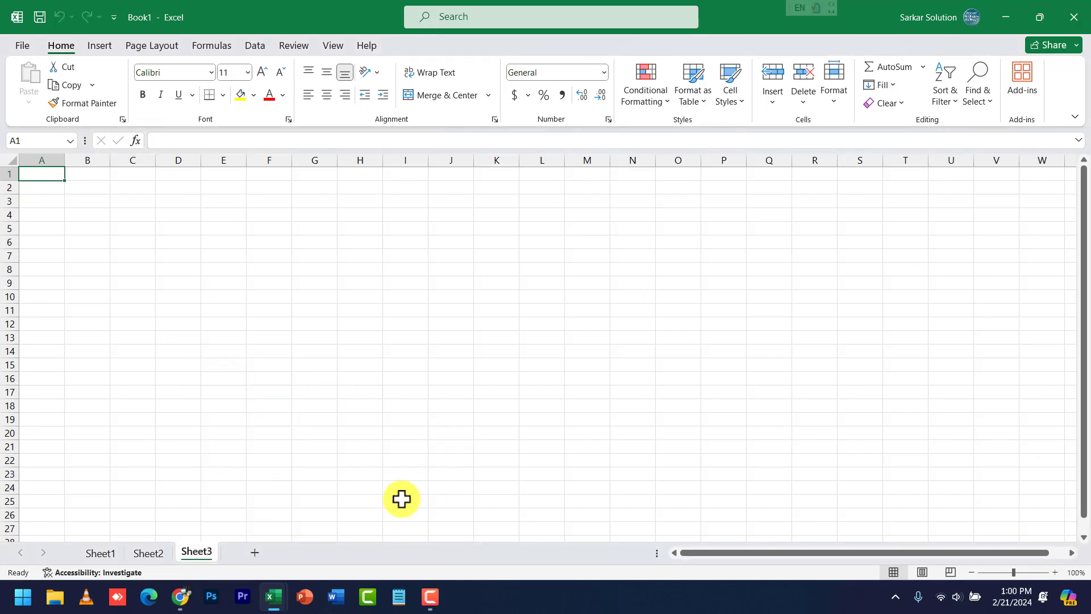
# - Rename the worksheet Sheet3 as DCA
pyautogui.rightClick(210, 554)
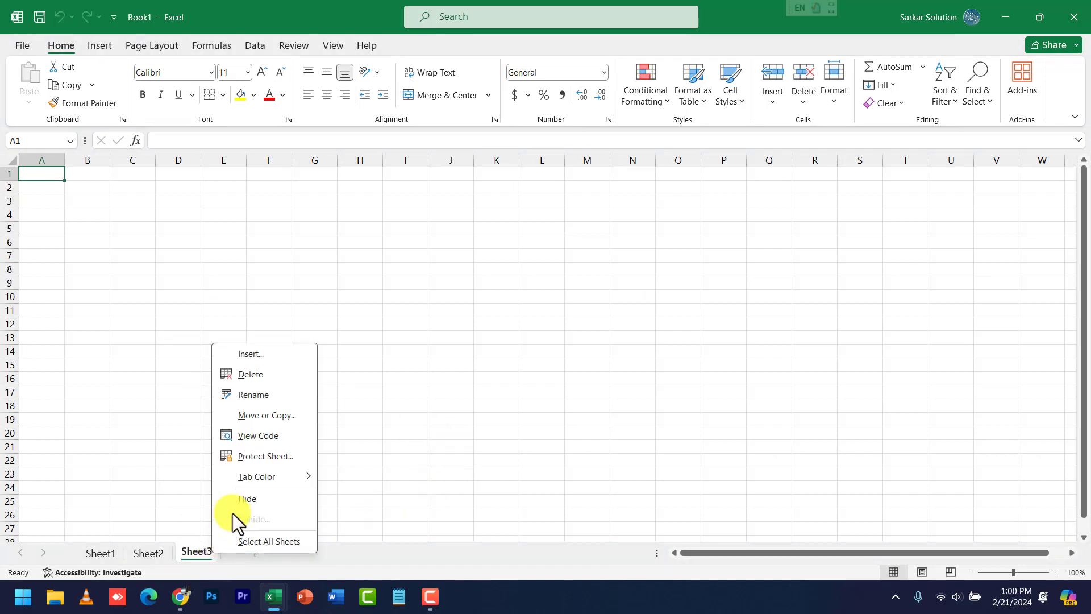
pyautogui.click(260, 394)
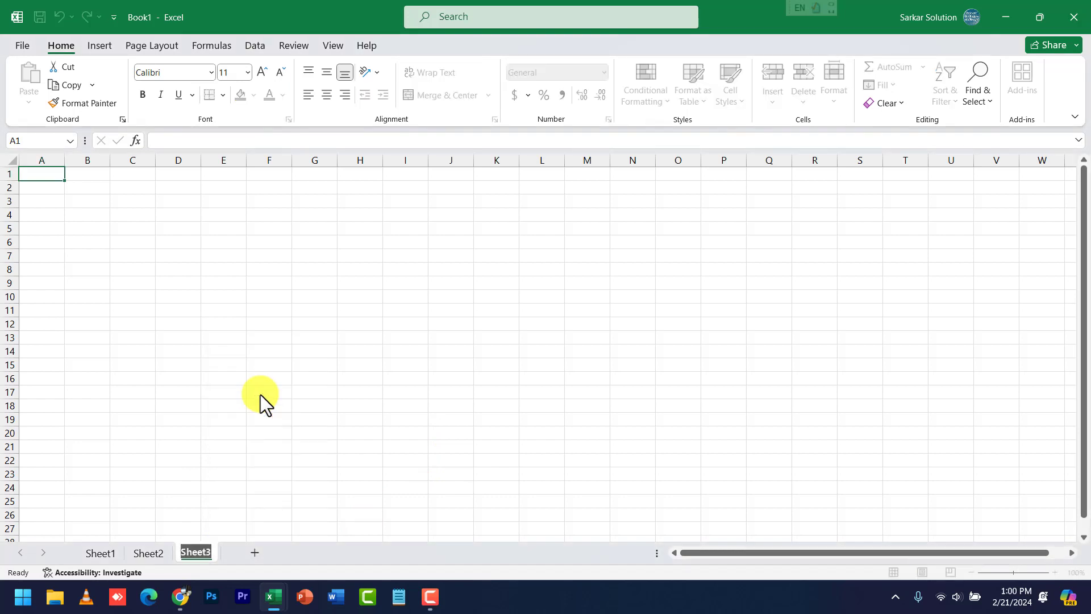
pyautogui.write('DCA')
pyautogui.press('Return')
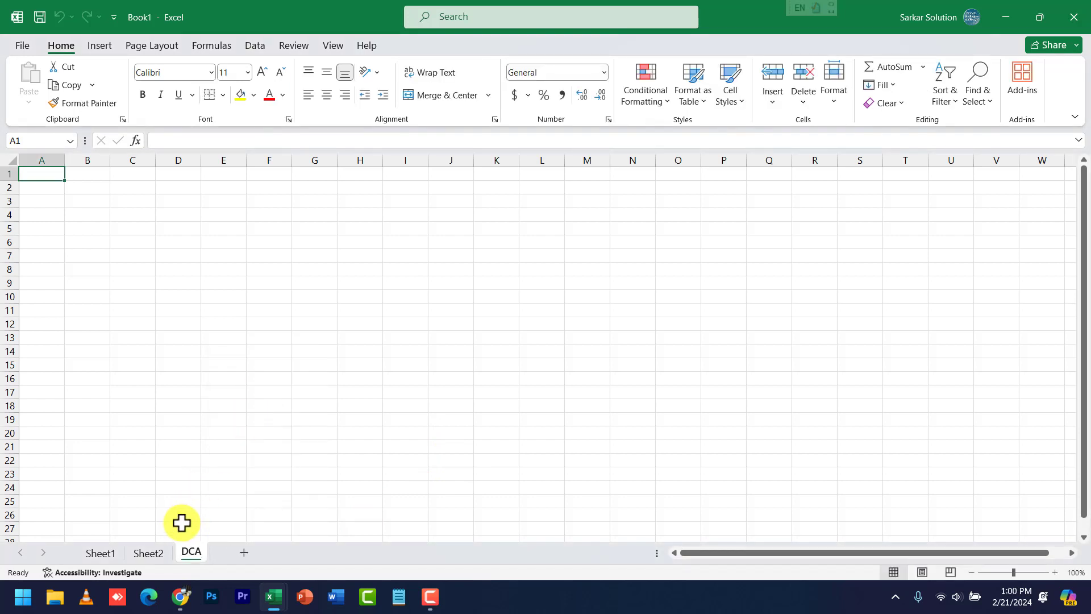
# - Rename the worksheet Sheet2 as PGDCA
pyautogui.rightClick(149, 553)
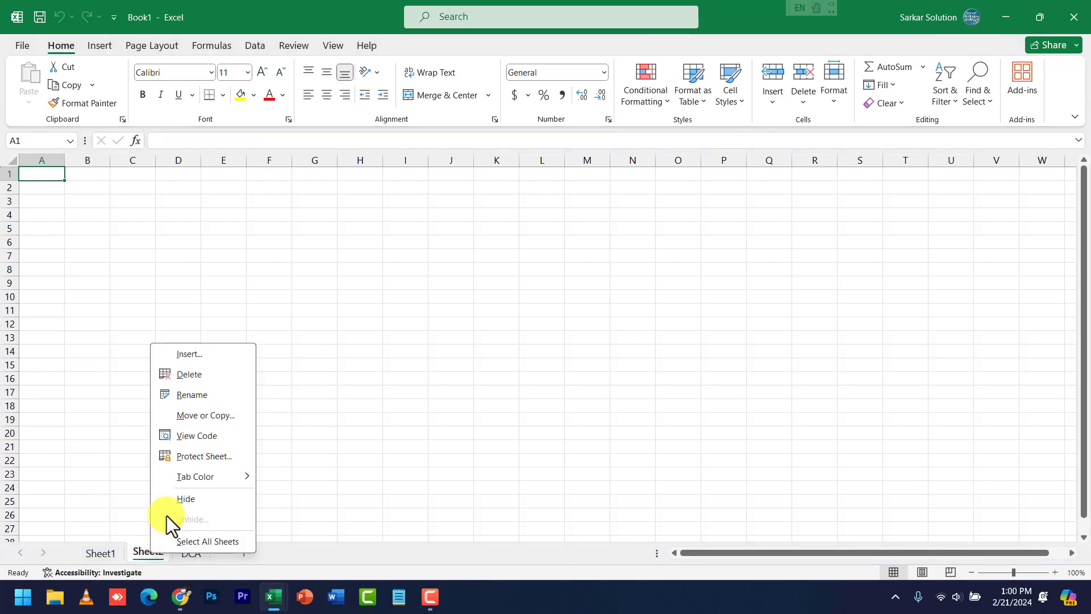
pyautogui.click(199, 400)
pyautogui.write('PGDCA')
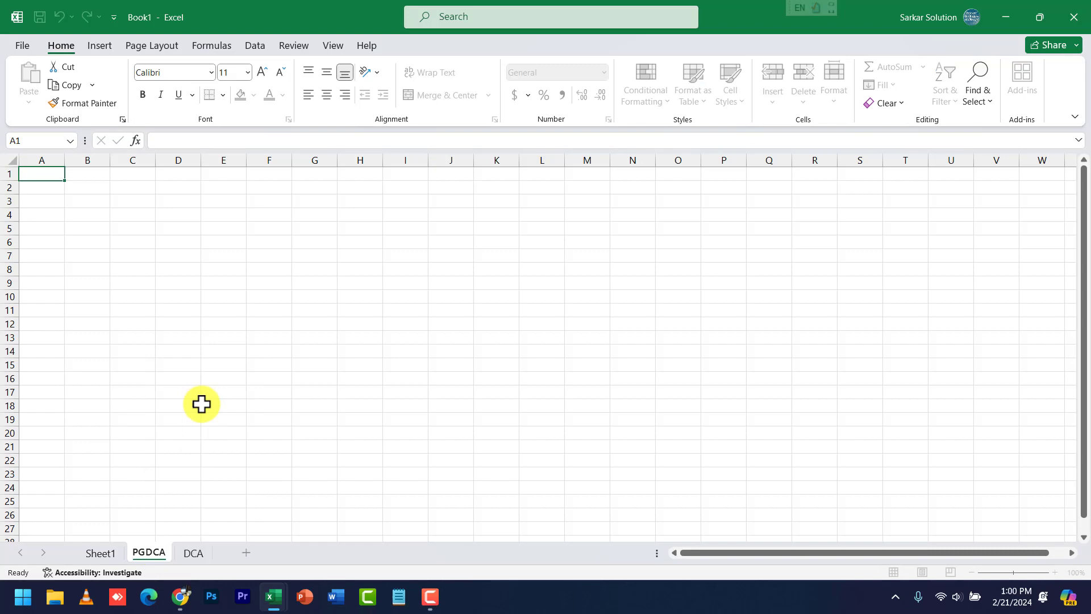
pyautogui.press('Return')
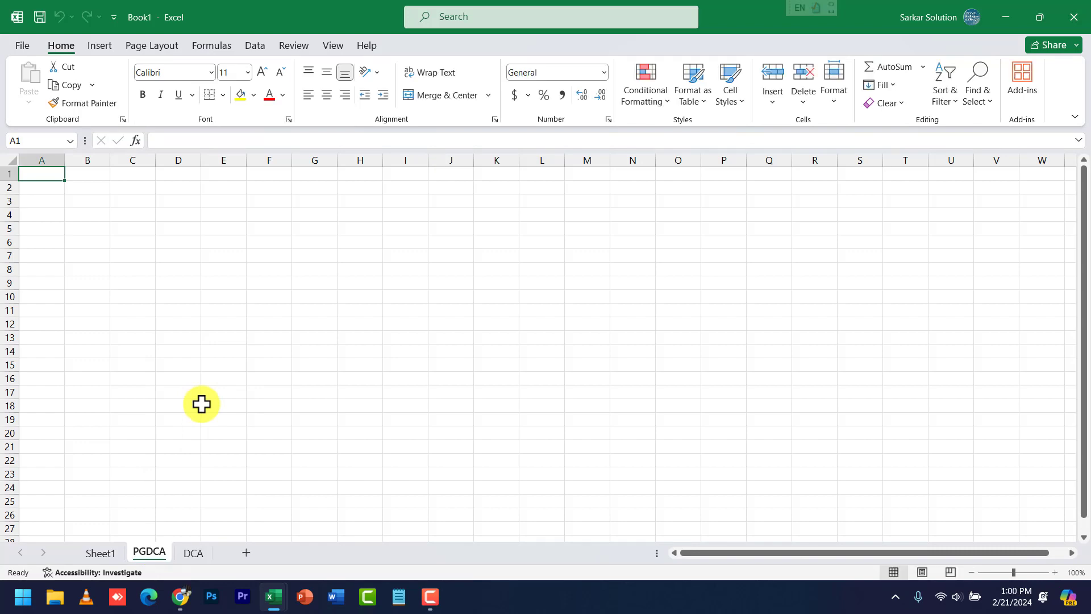
# - Return to Sheet1 and review the commands available for column F and the sort and filter options
pyautogui.click(111, 552)
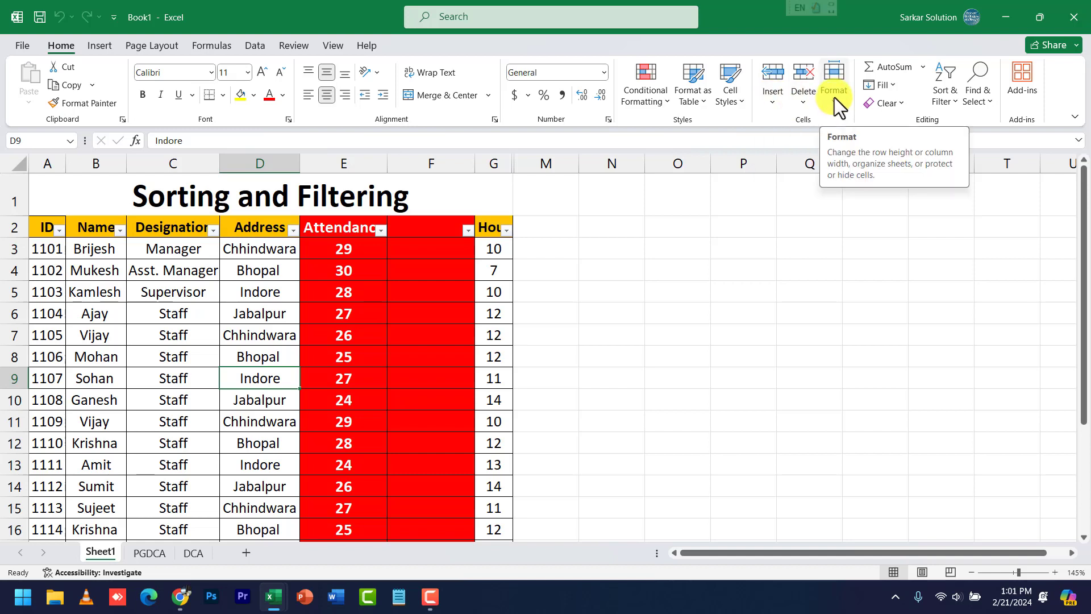
pyautogui.click(444, 162)
pyautogui.rightClick(445, 161)
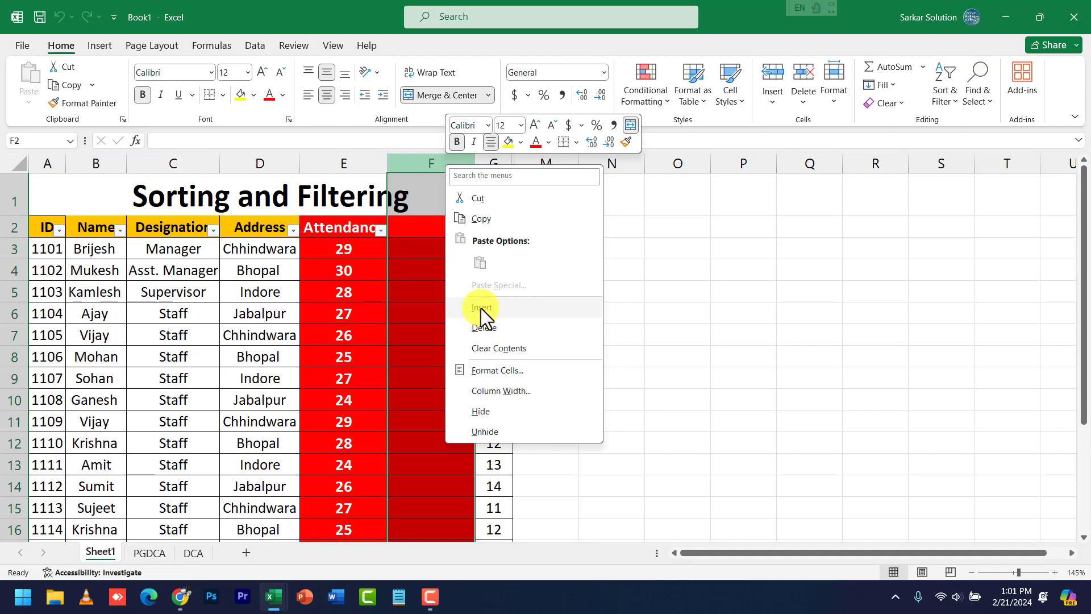
pyautogui.click(630, 222)
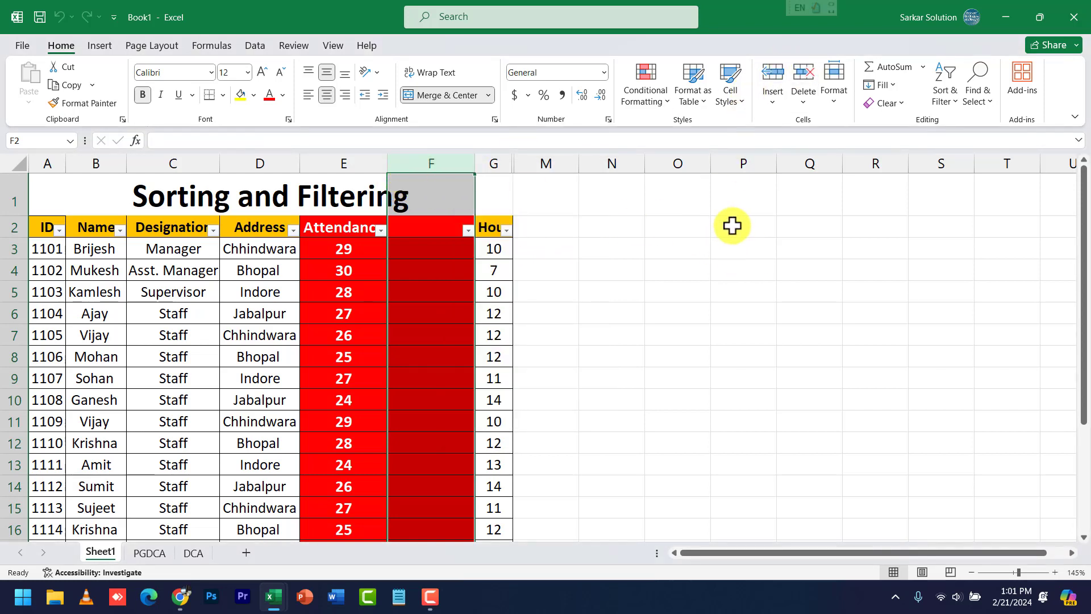
pyautogui.click(942, 100)
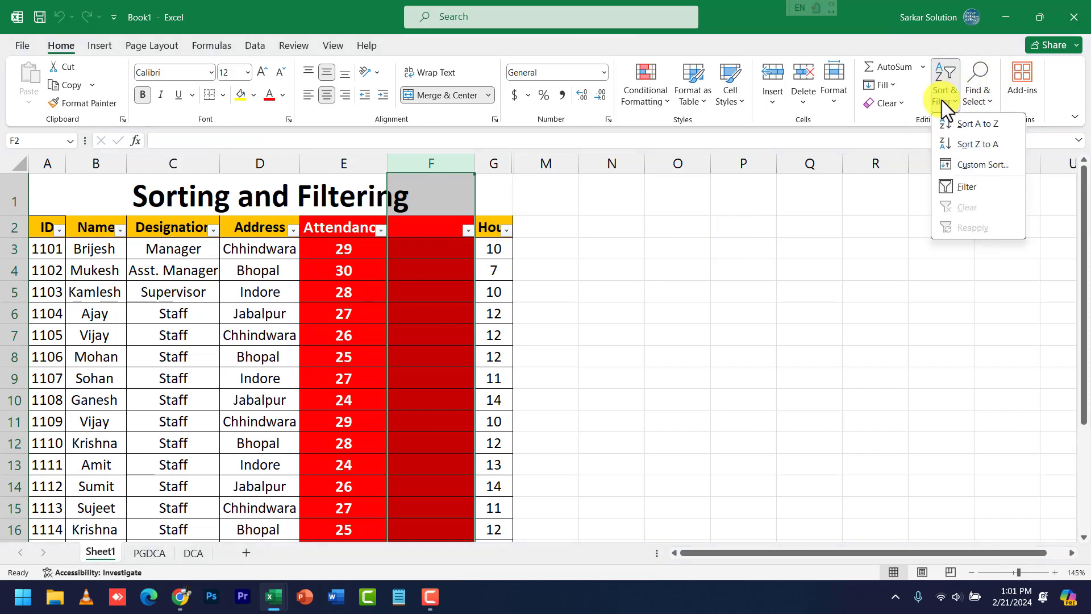
pyautogui.click(942, 100)
pyautogui.click(787, 327)
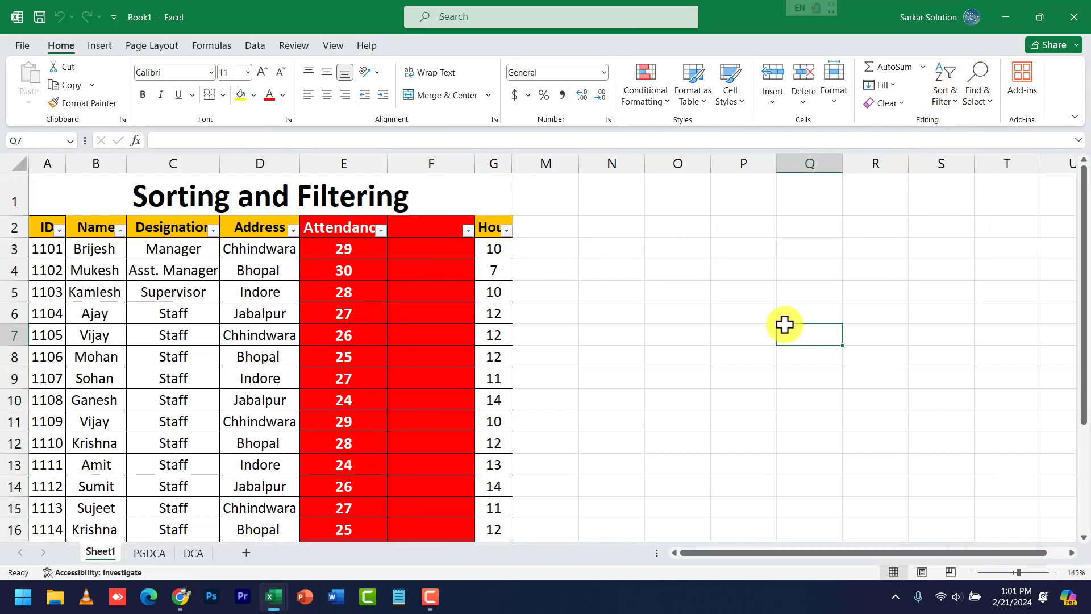